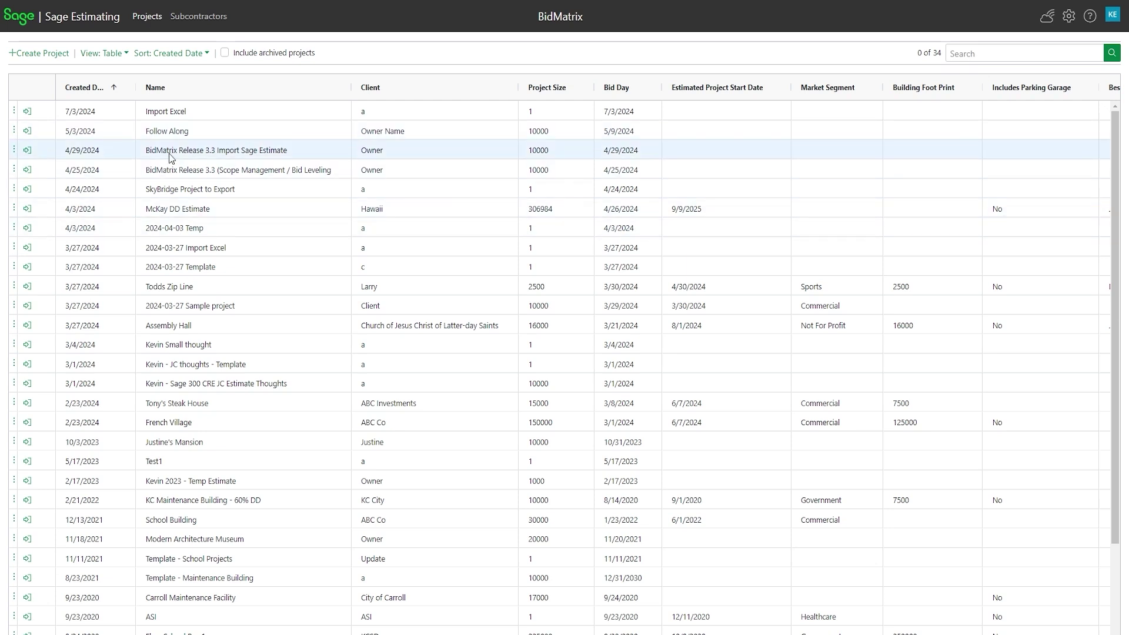
- Open the project BidMatrix Release 3.3 Import Sage Estimate and view the 06-09 - Framing & Drywall bid matrix under Alt 1 - Paint Exterior Wall
left_click(28, 151)
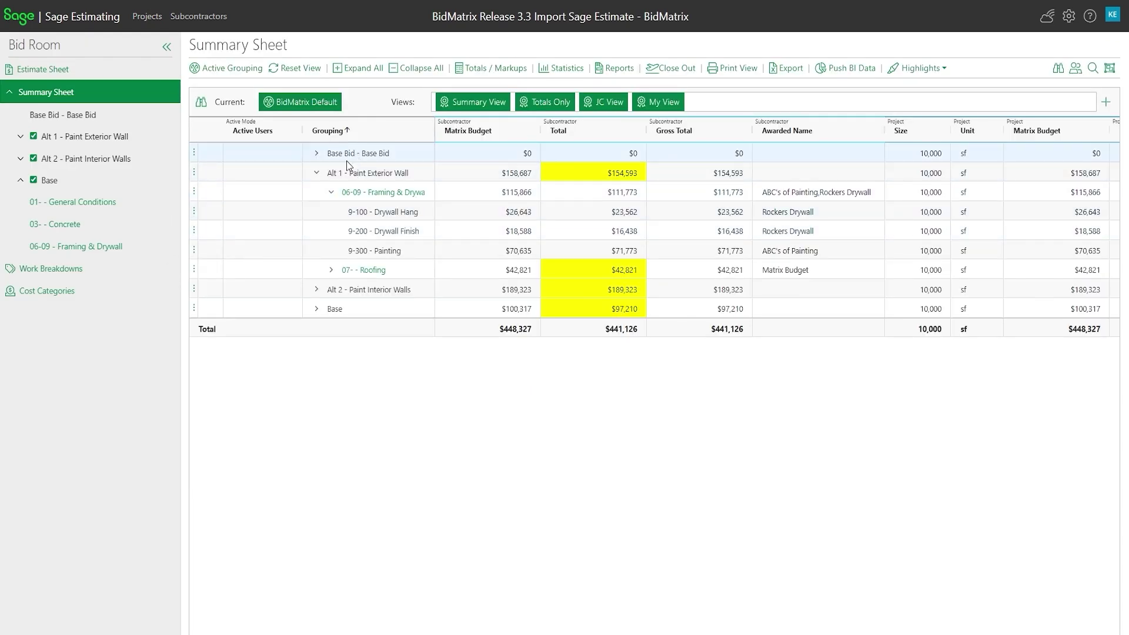
left_click(318, 173)
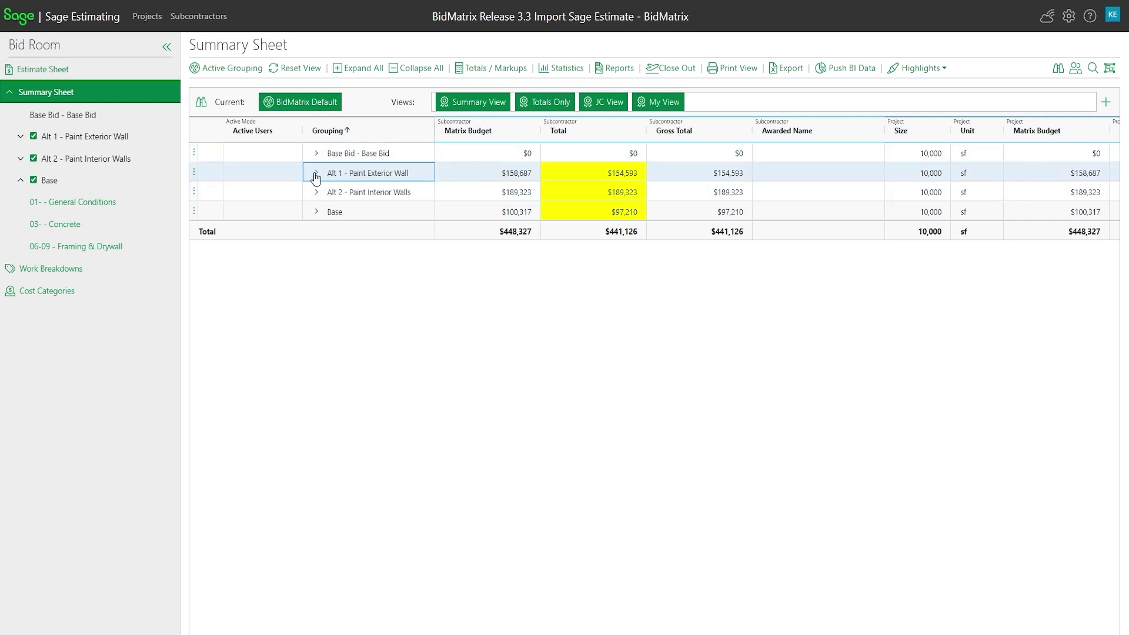
left_click(318, 173)
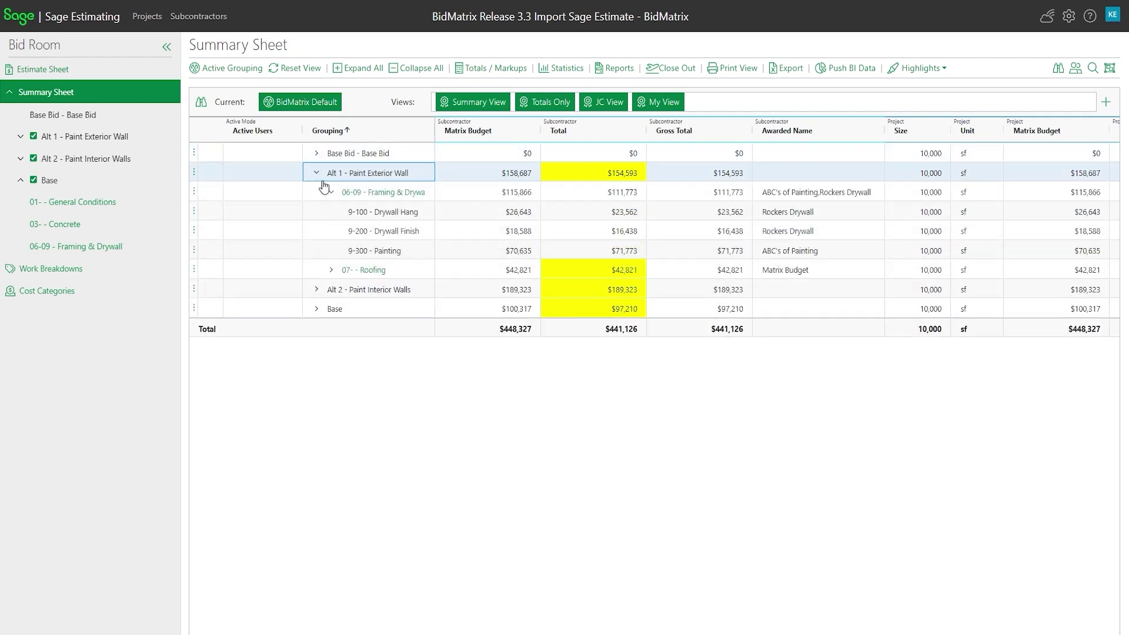
left_click(393, 195)
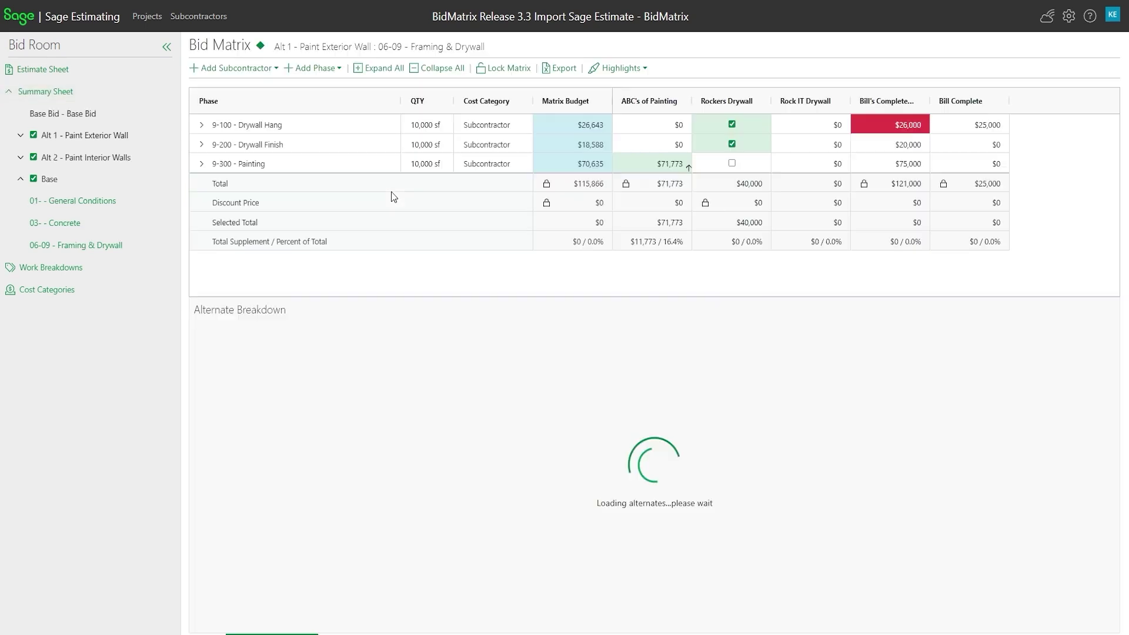
- Expand the 9-100 - Drywall Hang phase and its Item Supplements to view the individual items
left_click(202, 126)
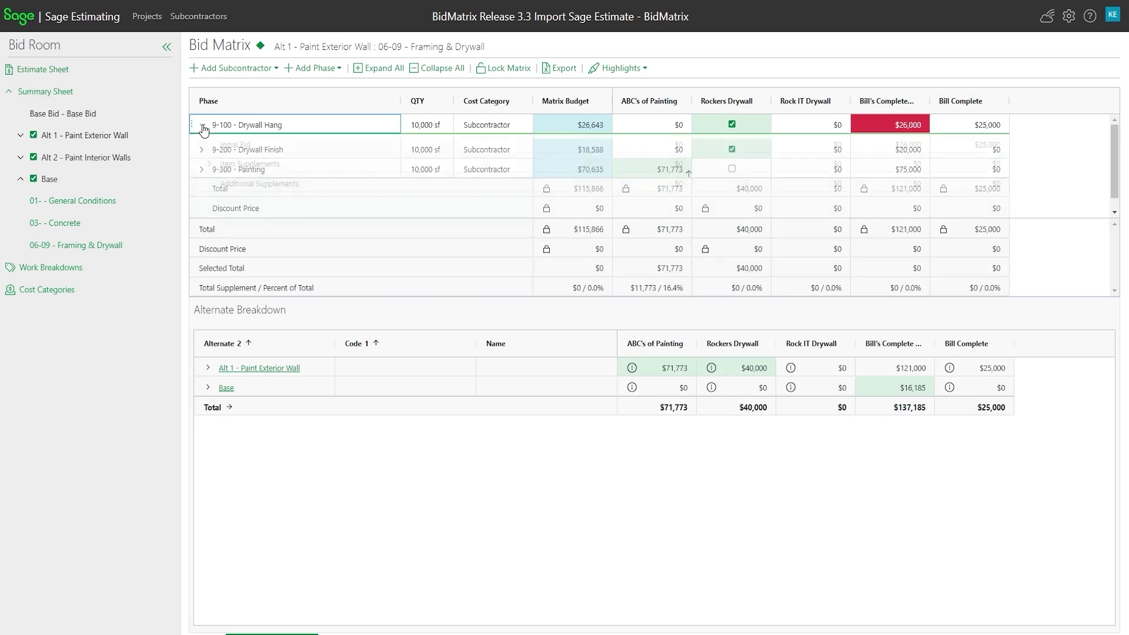
left_click(211, 166)
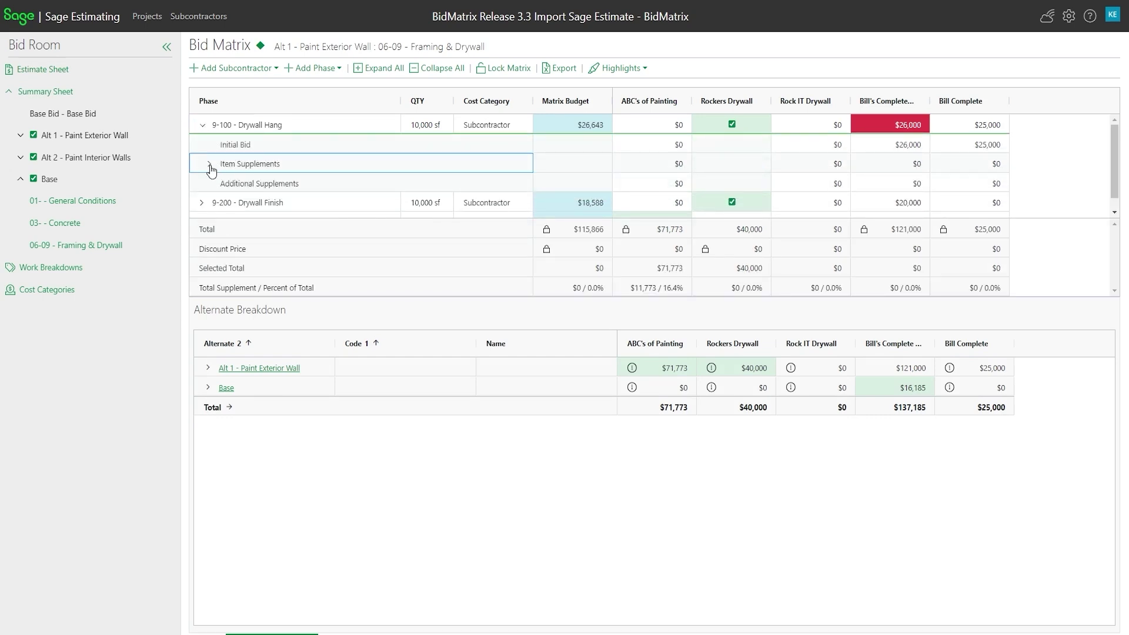
left_click(210, 165)
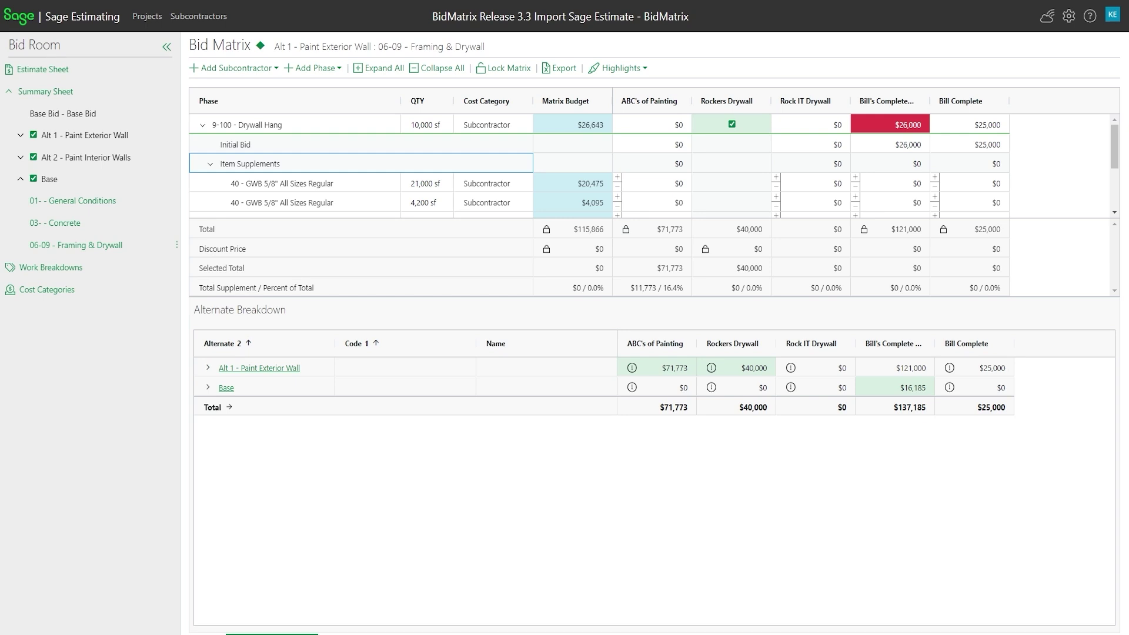
- Switch to the Excel workbook BidMatrix WBS & Cats.xlsx and examine the group, phase, item, quantity and cost category amount columns
left_click_drag(0, 144, 670, 70)
left_click(907, 65)
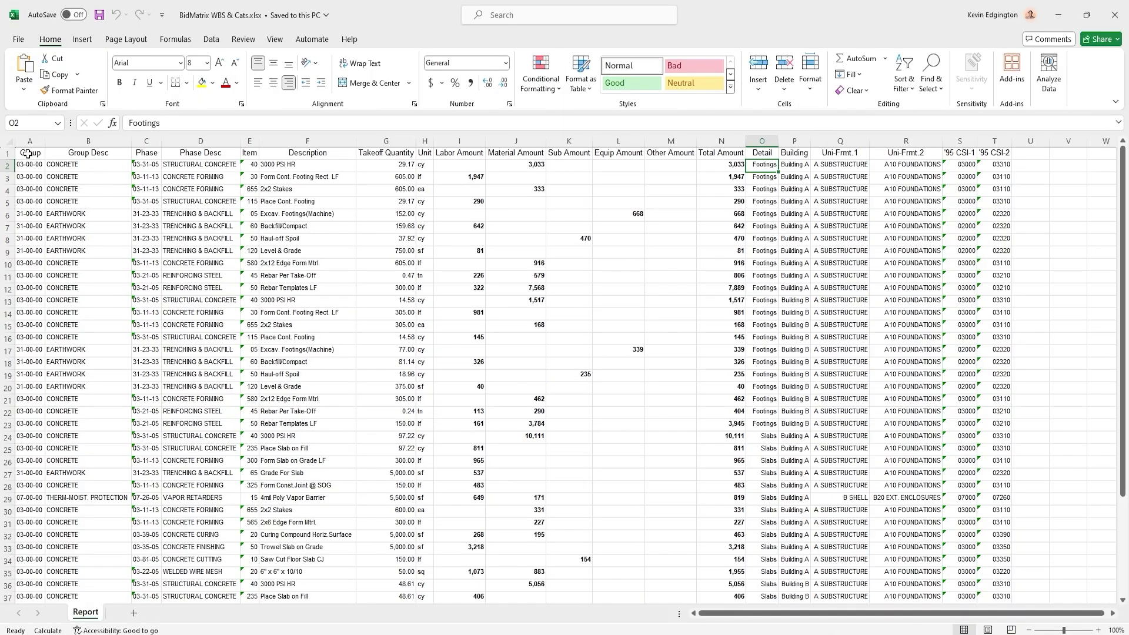
left_click_drag(30, 158, 76, 157)
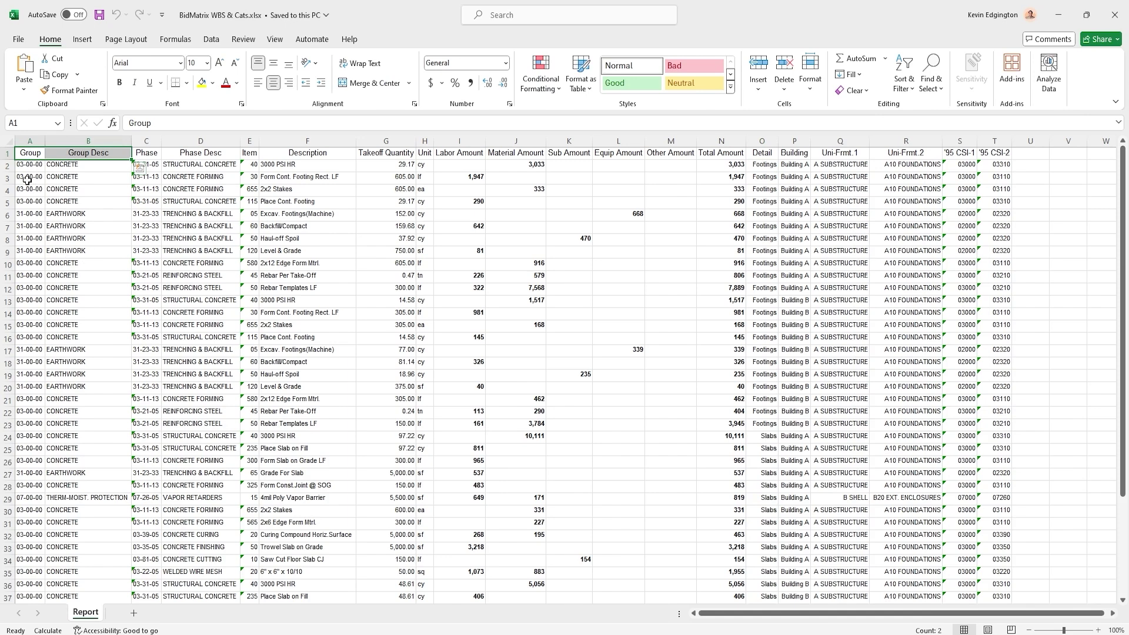
left_click_drag(148, 157, 203, 179)
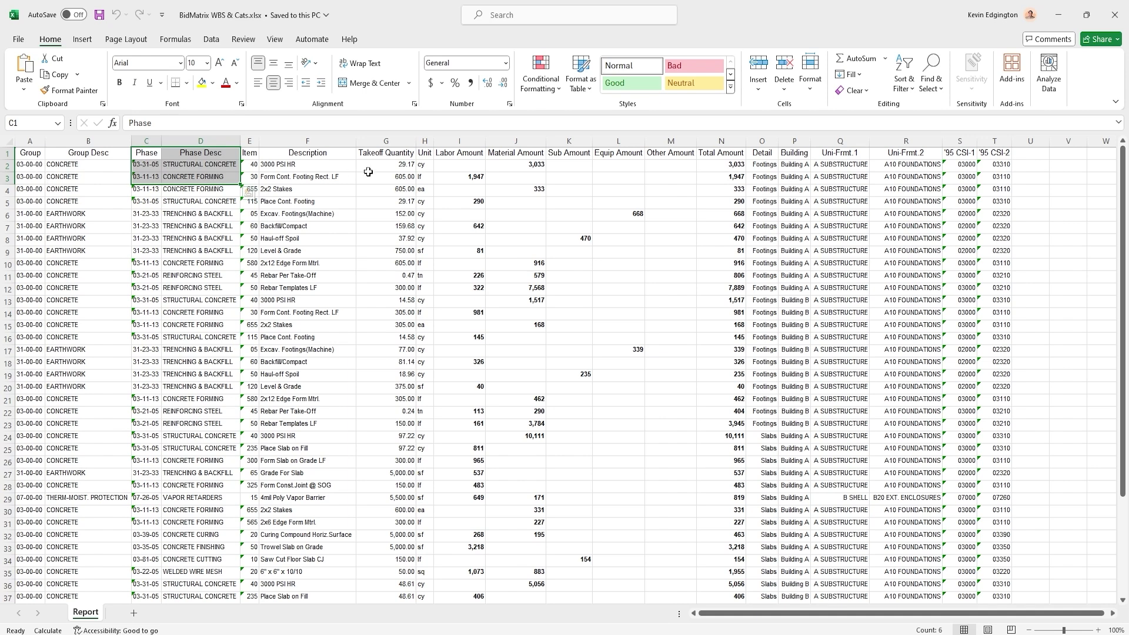
left_click_drag(249, 154, 305, 174)
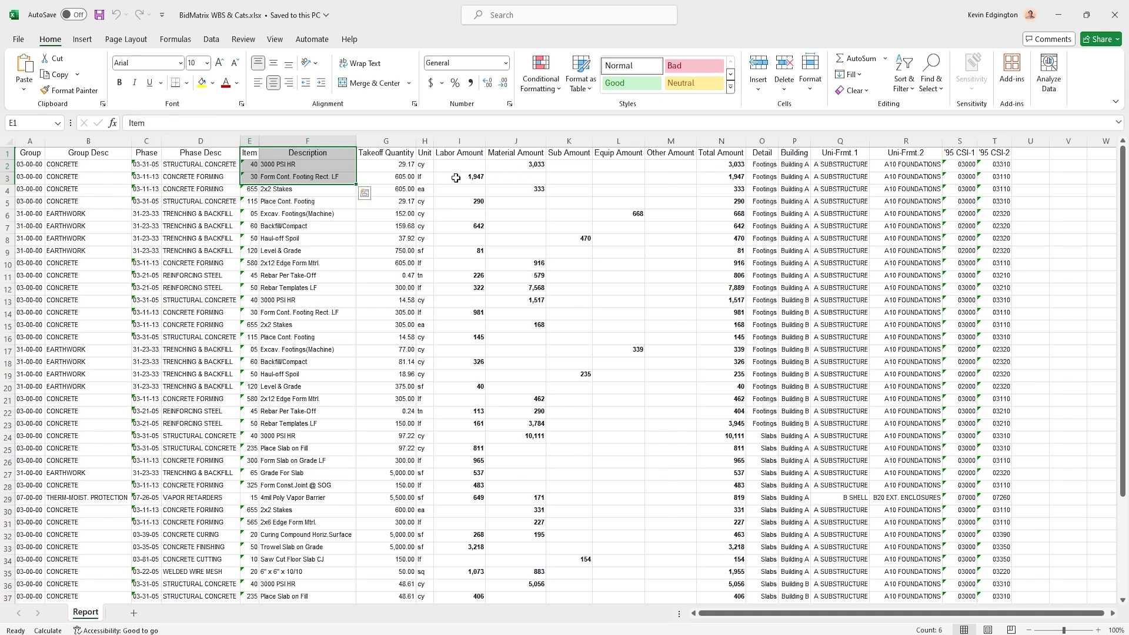
left_click_drag(399, 164, 425, 169)
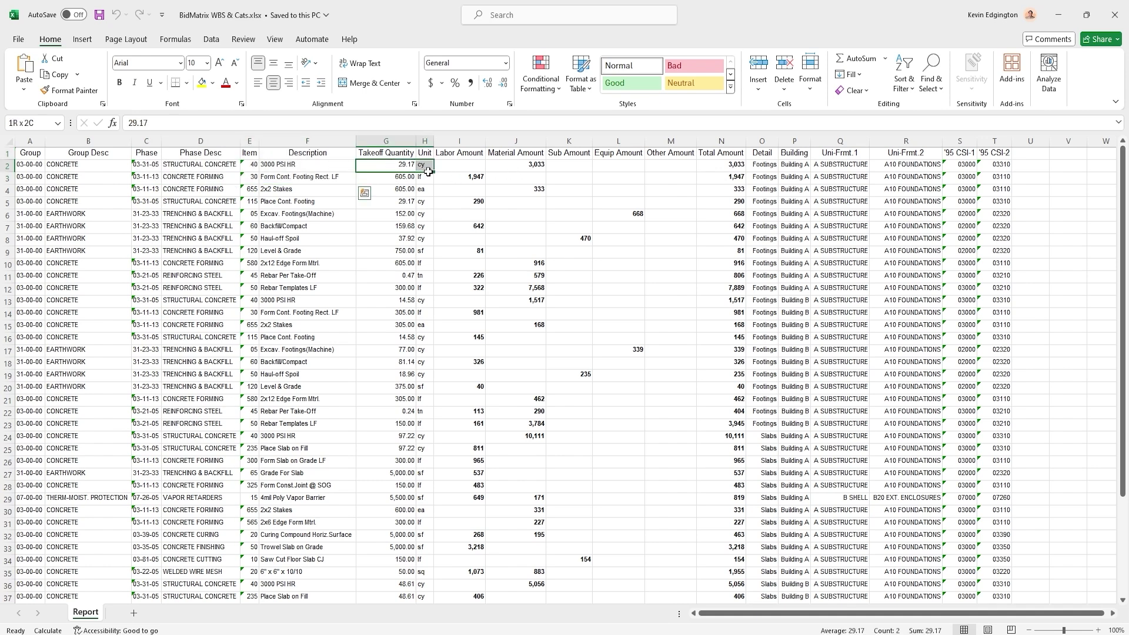
left_click(729, 168)
left_click_drag(452, 139, 649, 141)
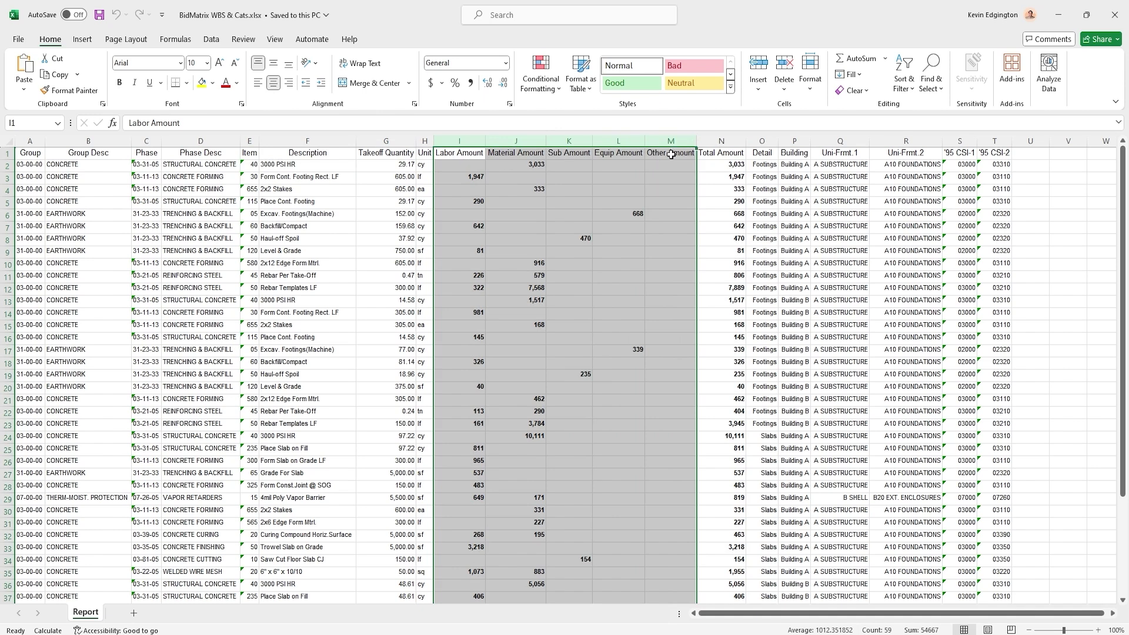
- Examine the work breakdown columns from Detail through '95 CSI-2, including the Building, Uni-Frmt and CSI codes
left_click_drag(761, 140, 999, 141)
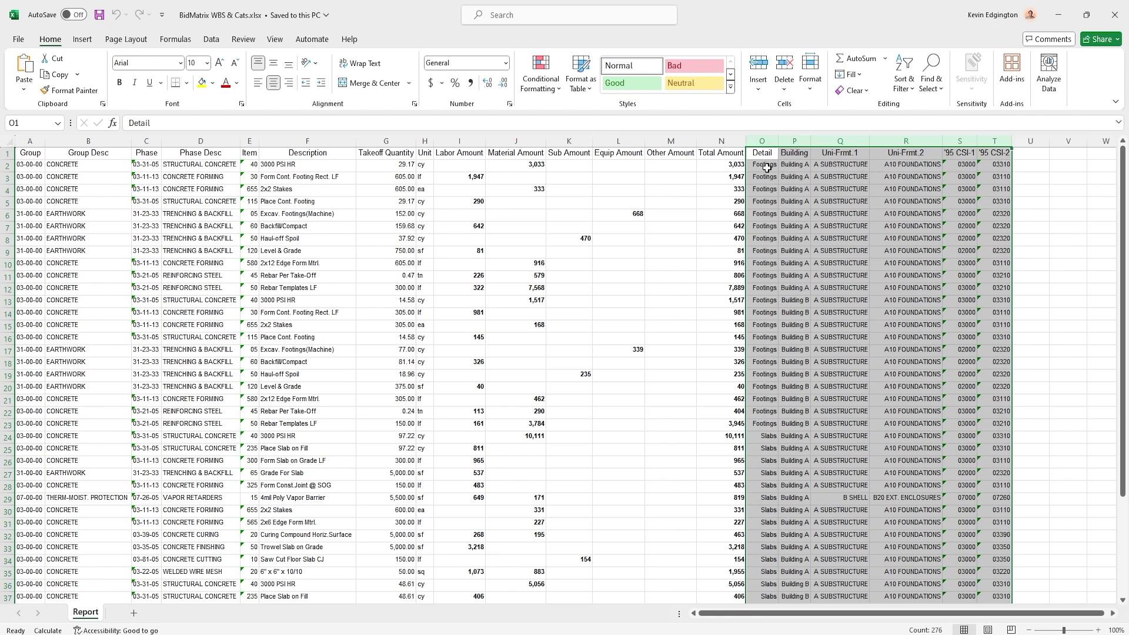
left_click_drag(795, 165, 799, 411)
left_click(799, 301)
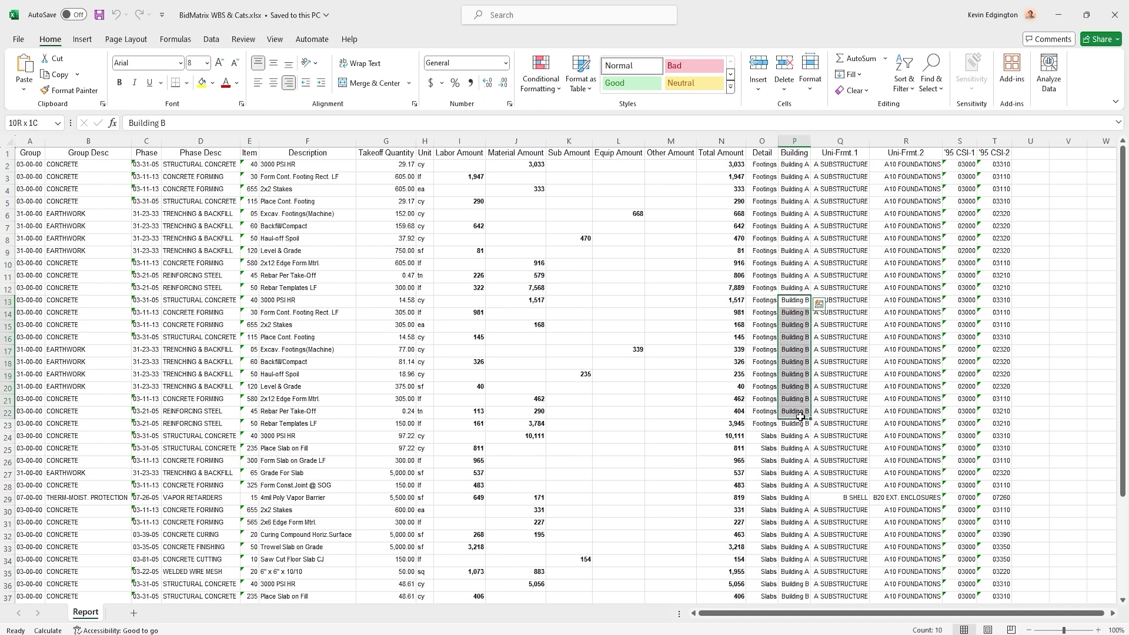
left_click_drag(795, 165, 797, 266)
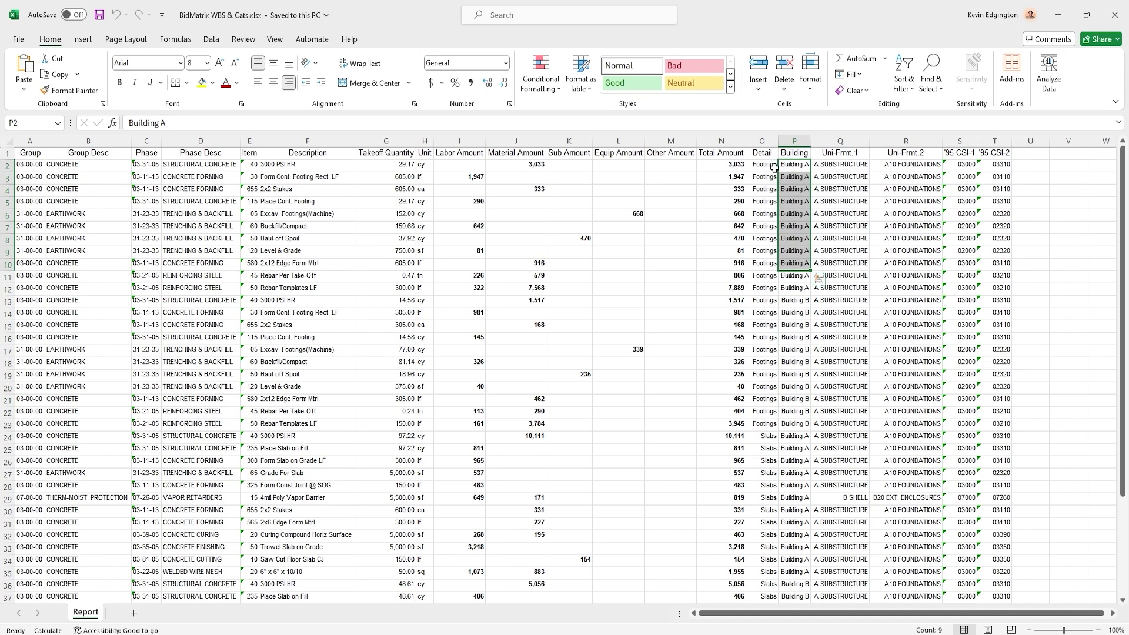
left_click(836, 154)
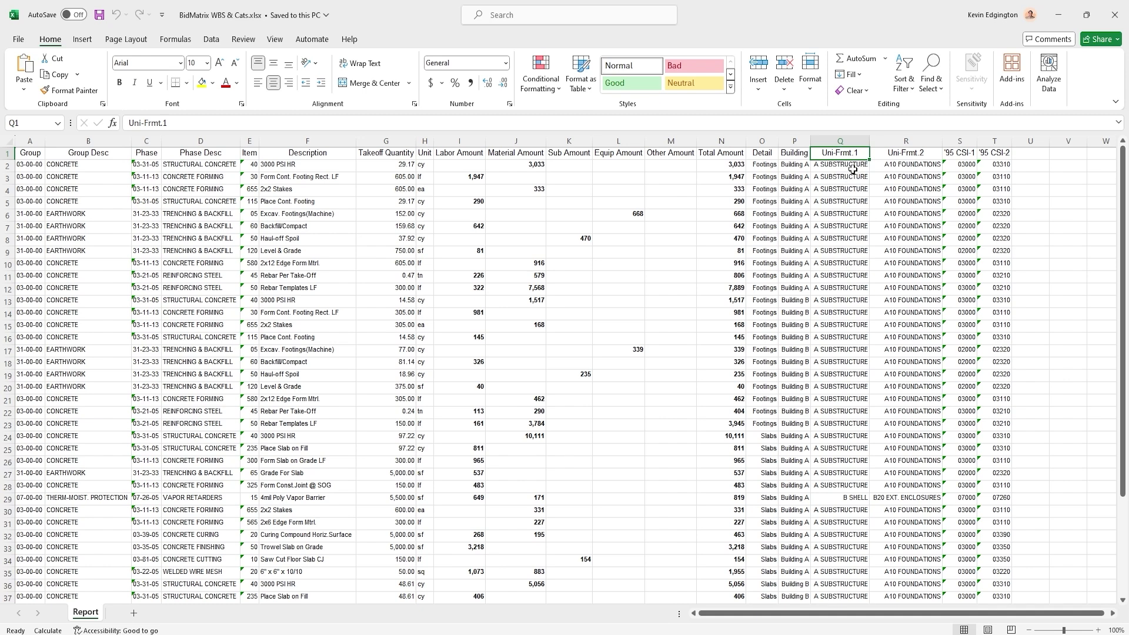
left_click_drag(850, 142, 895, 142)
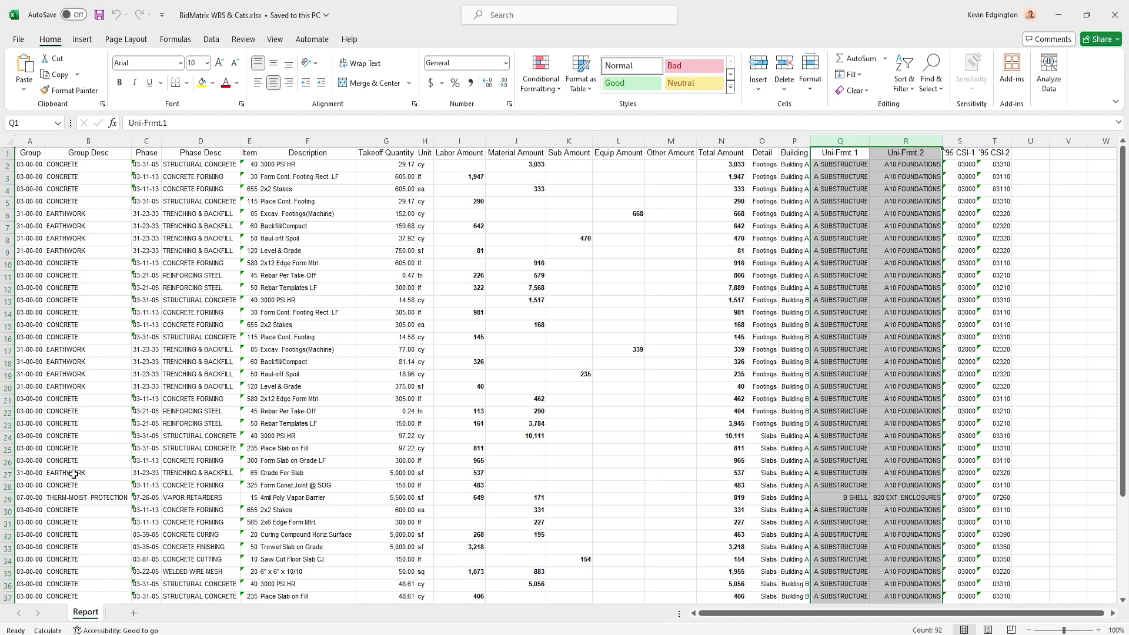
left_click(962, 474)
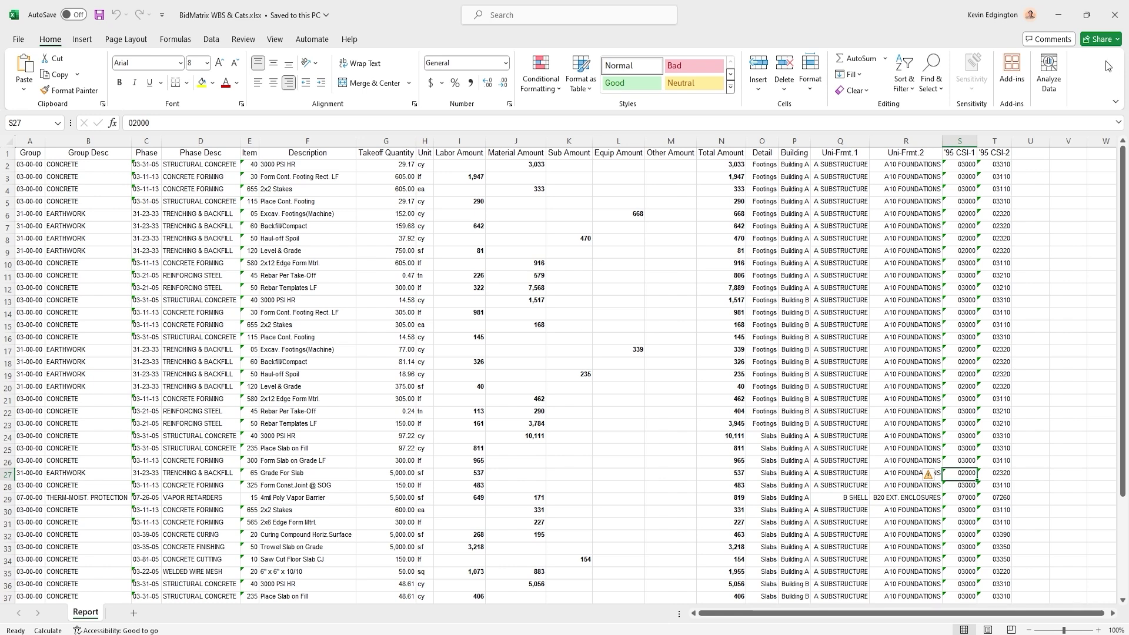
left_click(964, 142)
left_click_drag(964, 143, 993, 142)
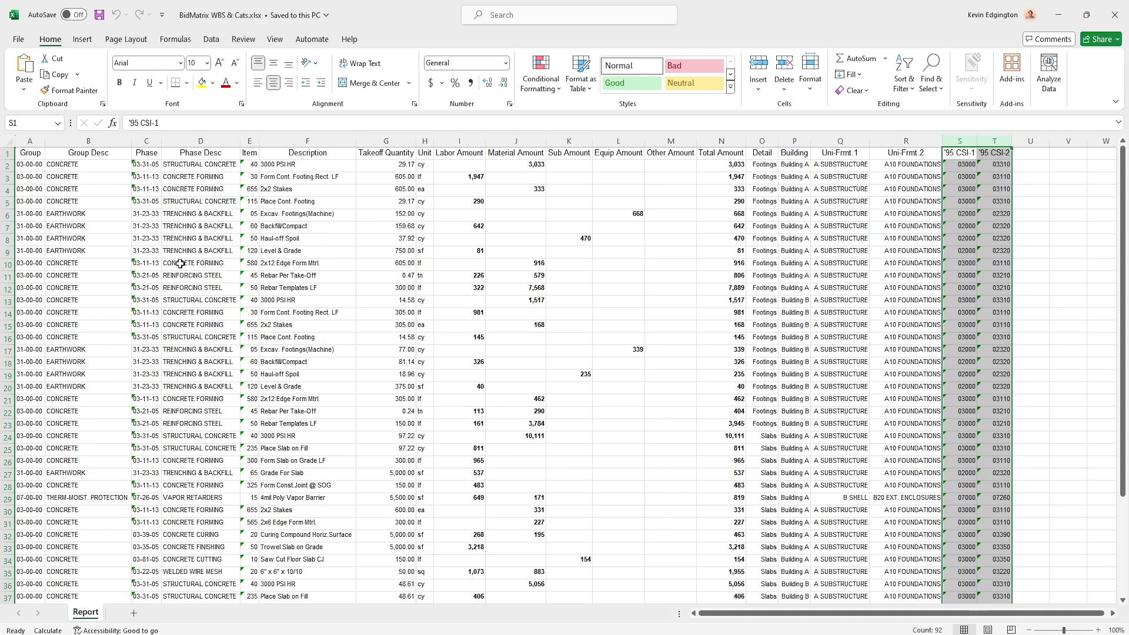
- Add a column headed Alt in cell U1 and enter BaseBid in cell U2
left_click(1030, 154)
type("Alt")
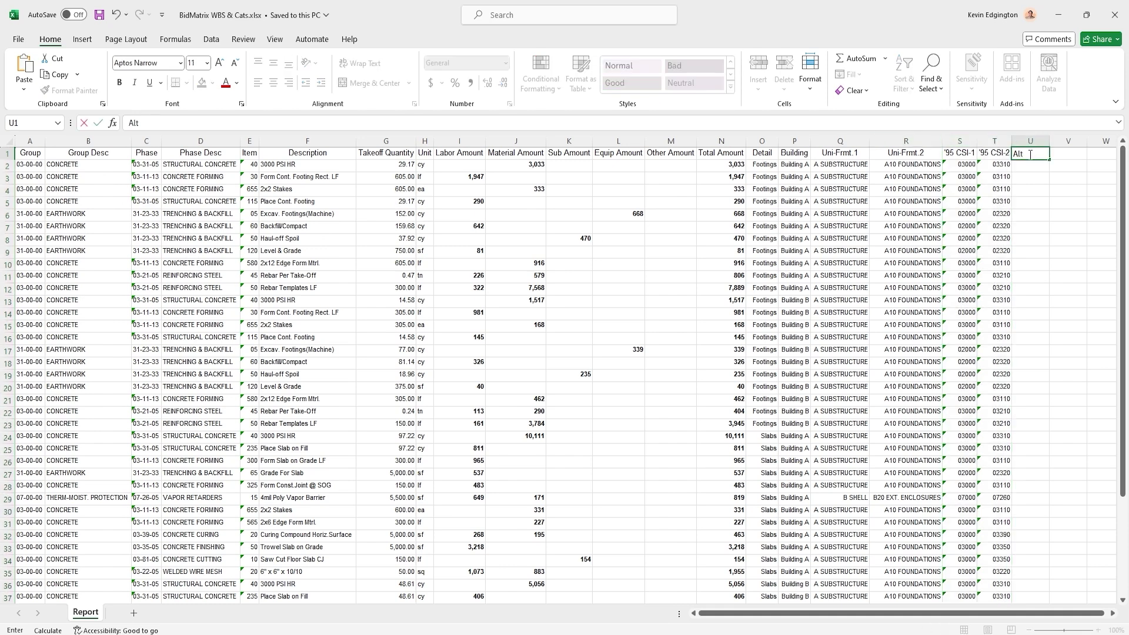
key("Return")
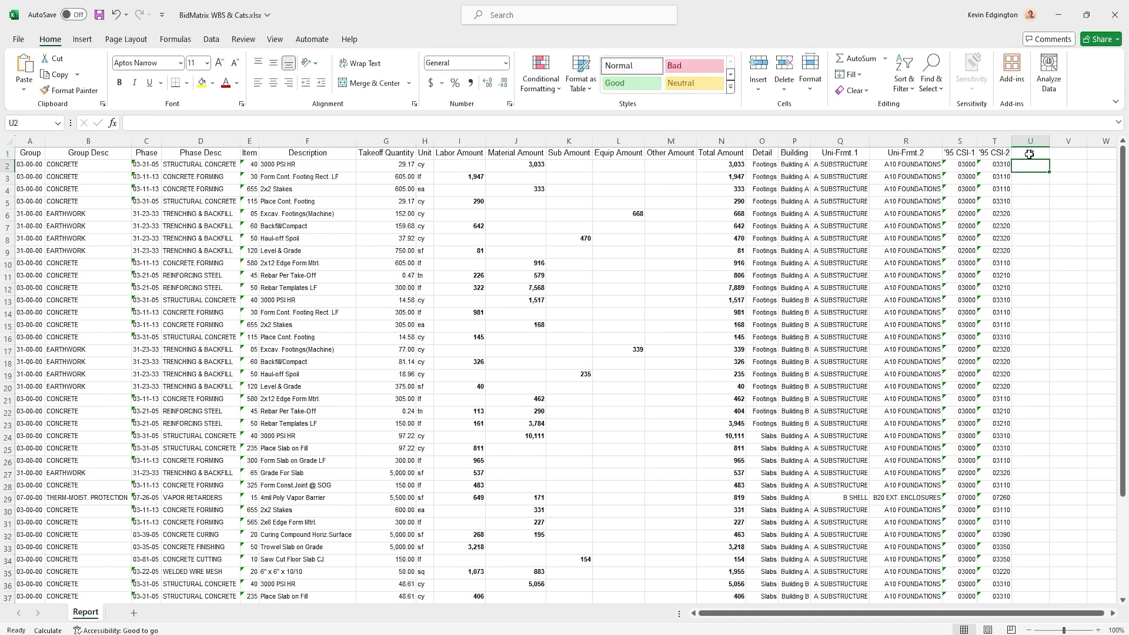
key("Down")
key("Right")
key("Left")
left_click(1021, 166)
type("Base")
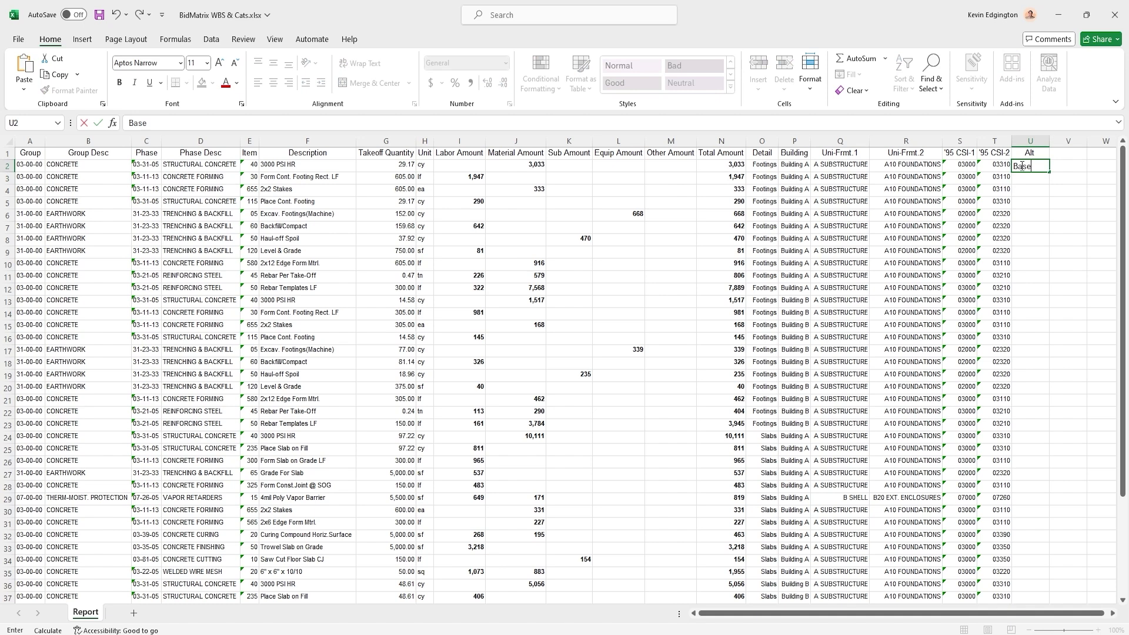
type("Bid")
key("Return")
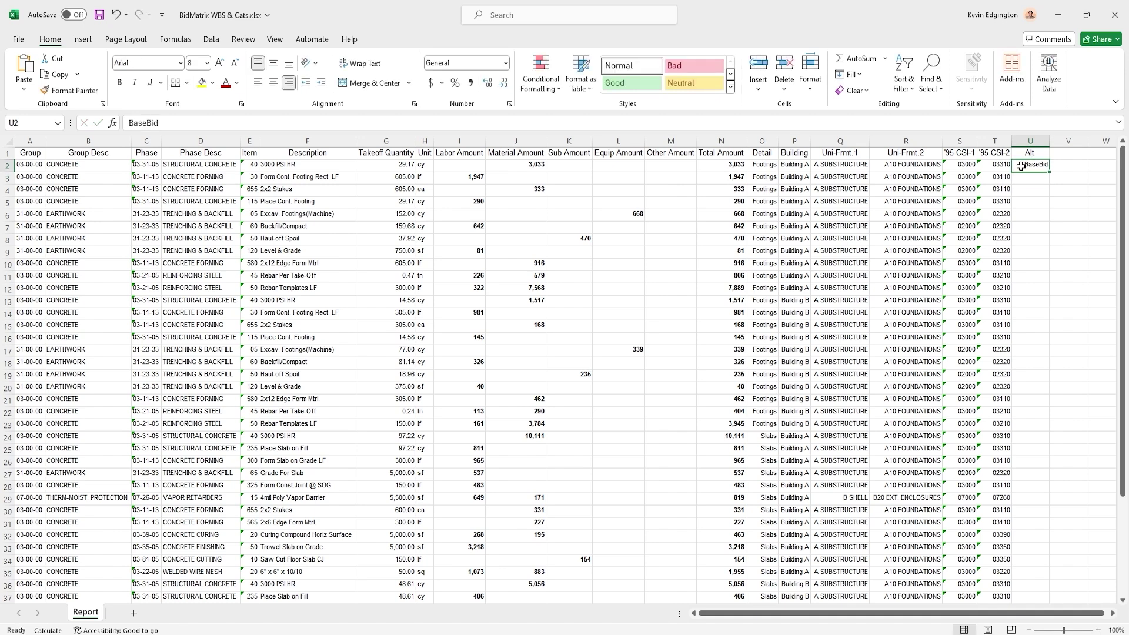
- Copy BaseBid down the Alt column through U46, the final data row, and save the workbook
key("ctrl+c")
left_click(1029, 176)
scroll(1033, 189, "down", 7)
left_click(1026, 450, "shift")
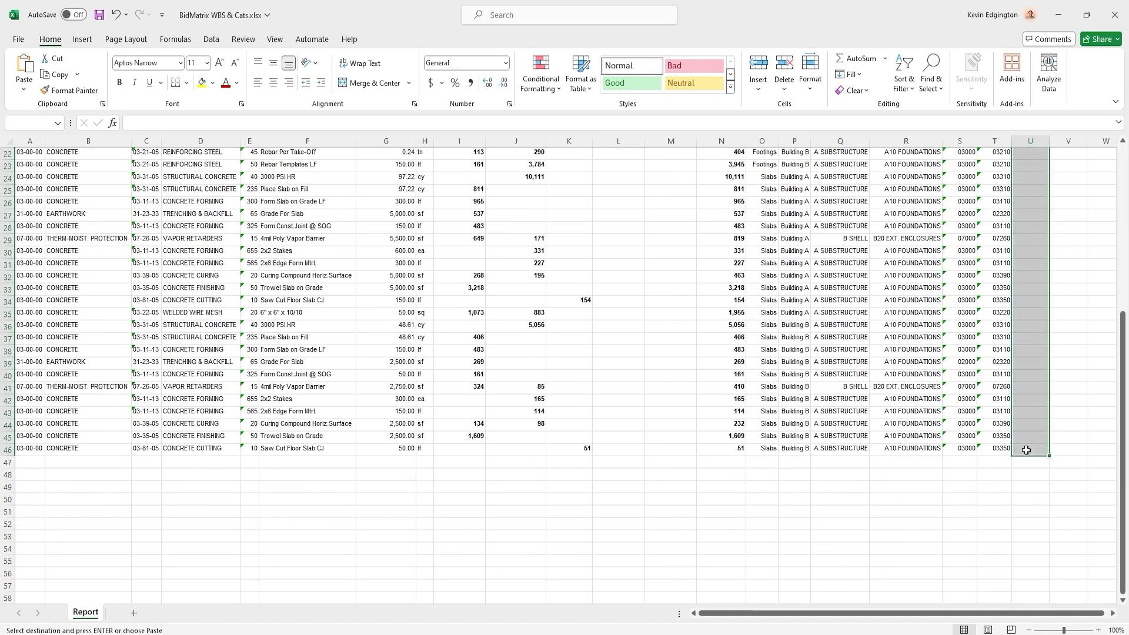
key("Return")
left_click(99, 15)
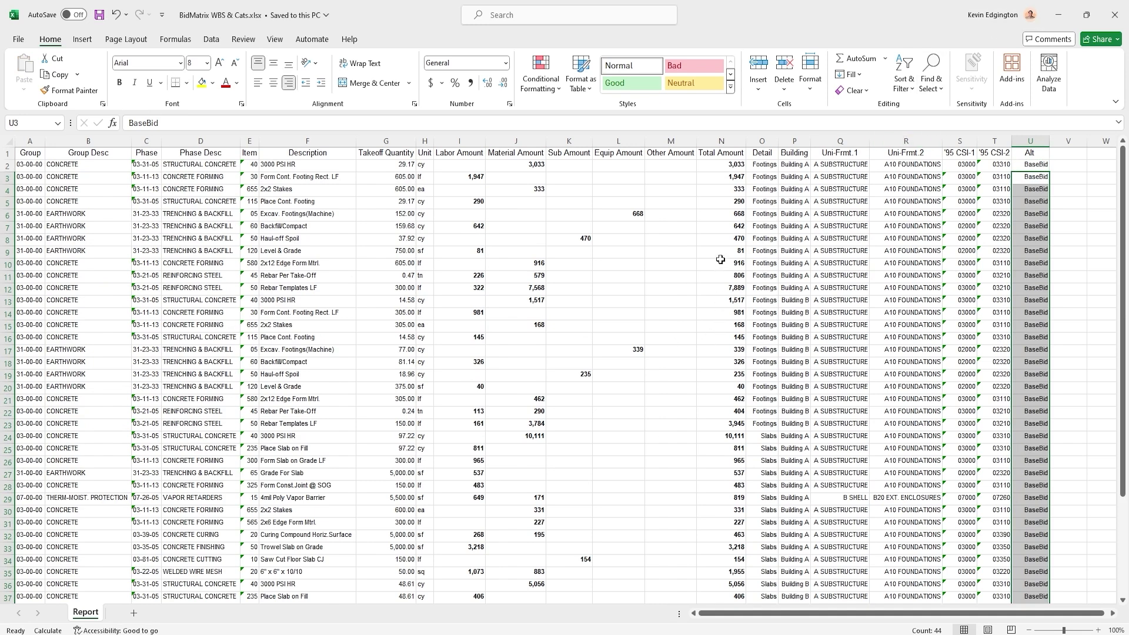
- Review the work breakdown headings from Detail through Alt and close the workbook to return to BidMatrix
left_click_drag(766, 154, 1041, 151)
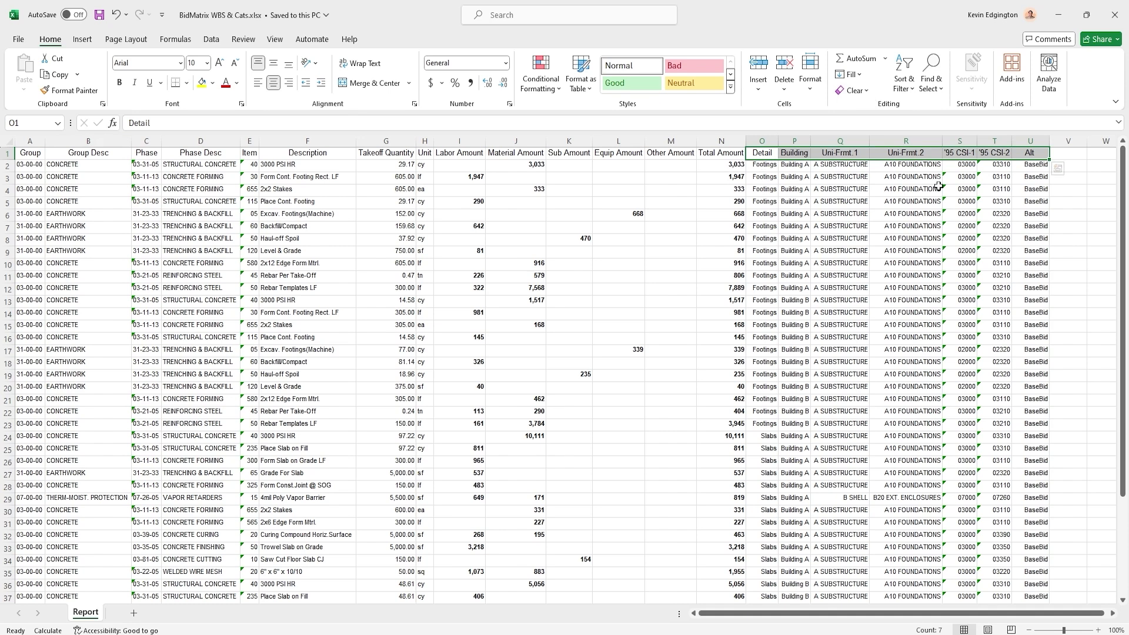
left_click(1114, 18)
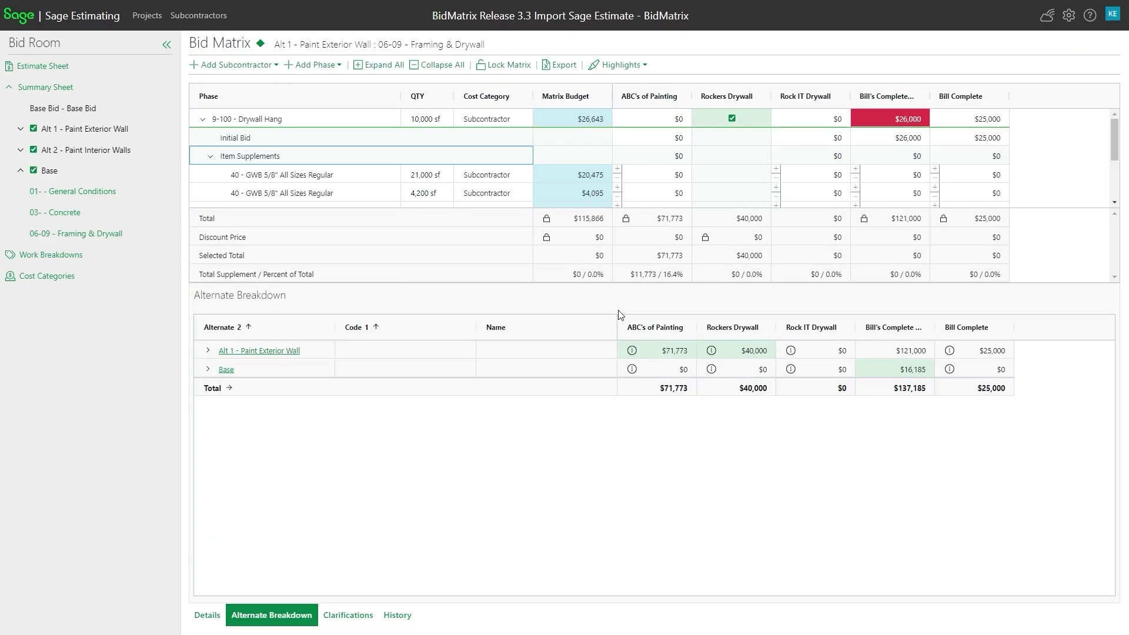
- Start a new project from the projects list, named Import Excell with WBS, with client a and project size 1
left_click(147, 16)
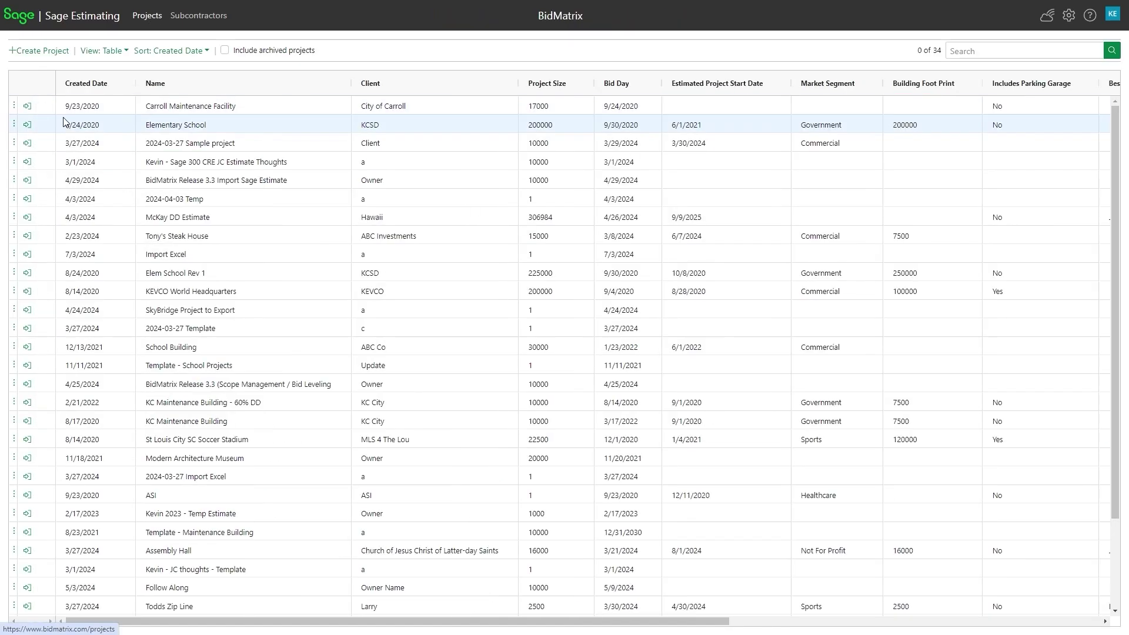
left_click(44, 52)
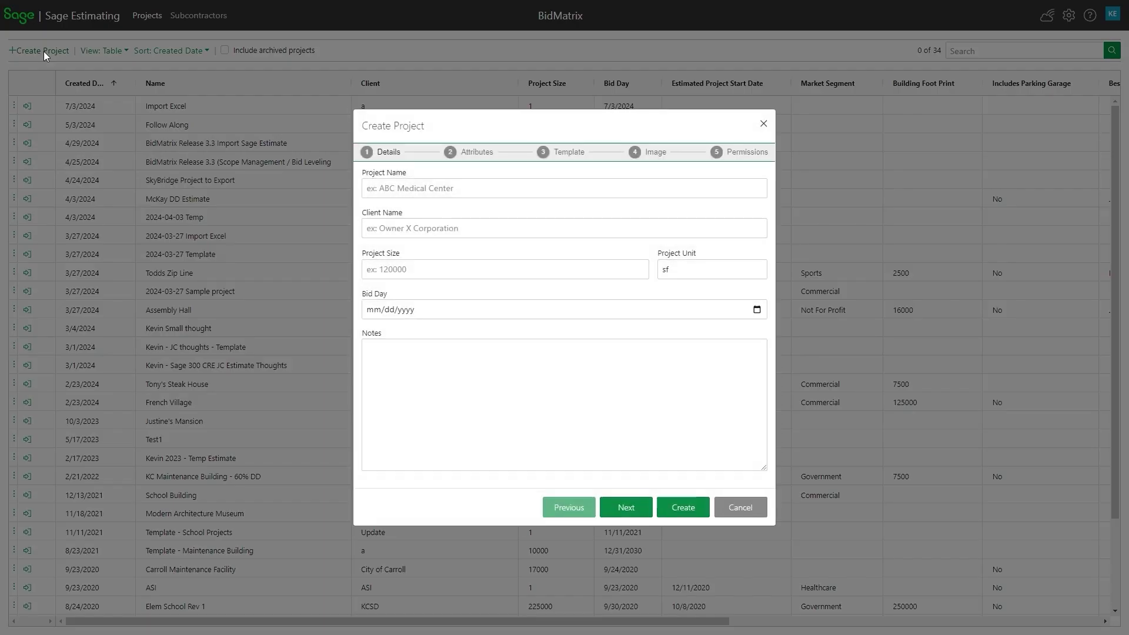
left_click(459, 189)
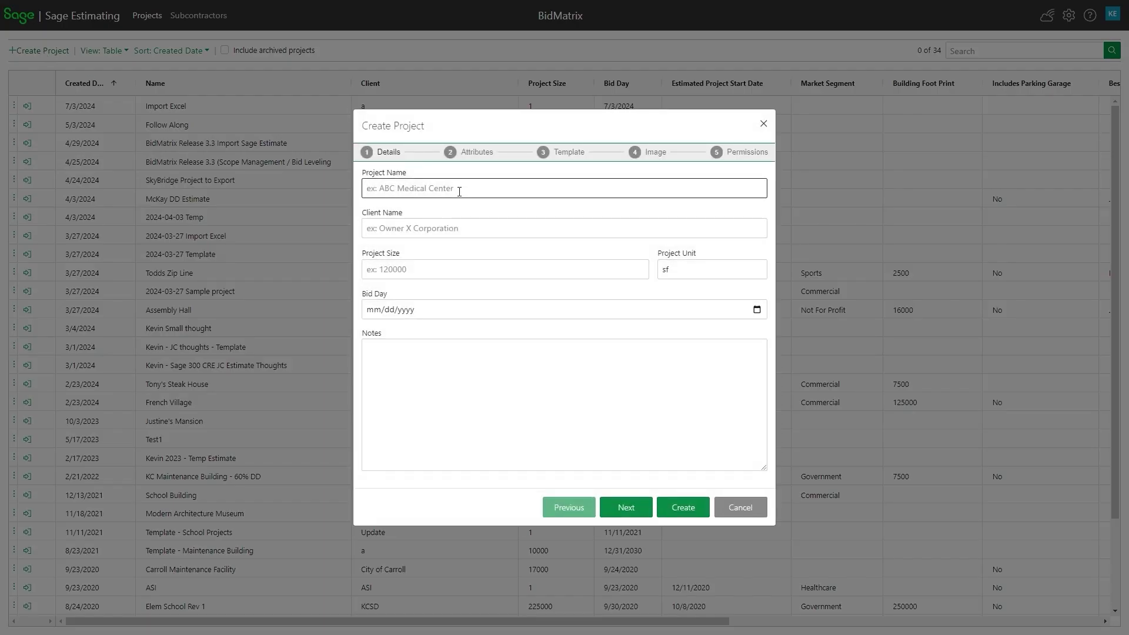
type("Import Exxell with WBS")
left_click(418, 222)
type("a")
left_click(408, 270)
type("1")
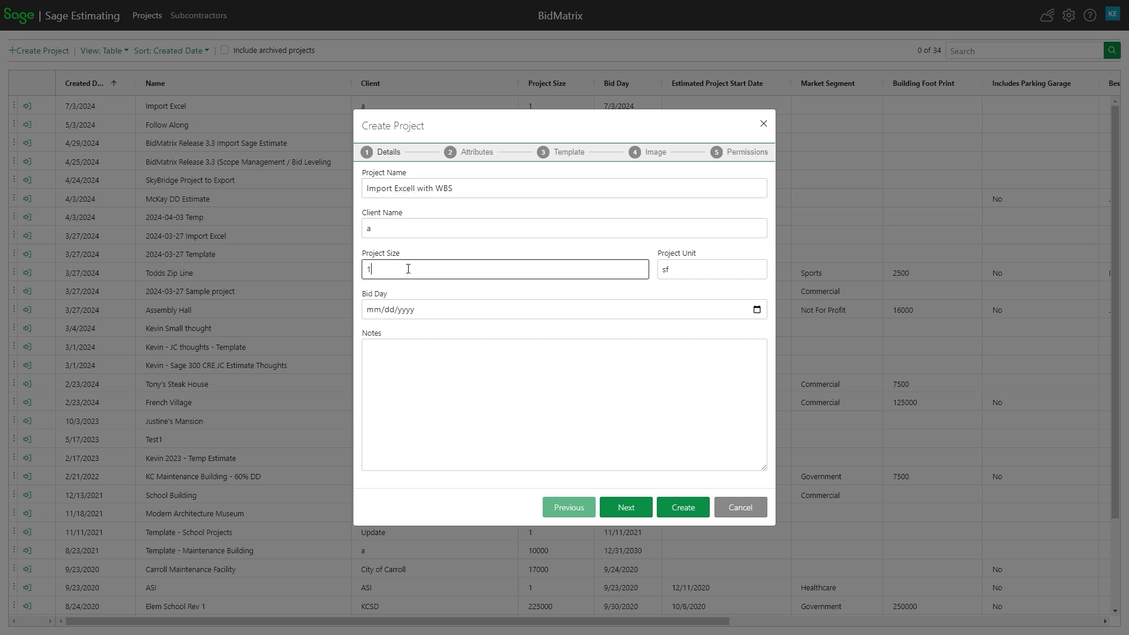
- Create the project with today's date, 7/5/2024, as its bid day, and open it
left_click(407, 309)
left_click(758, 308)
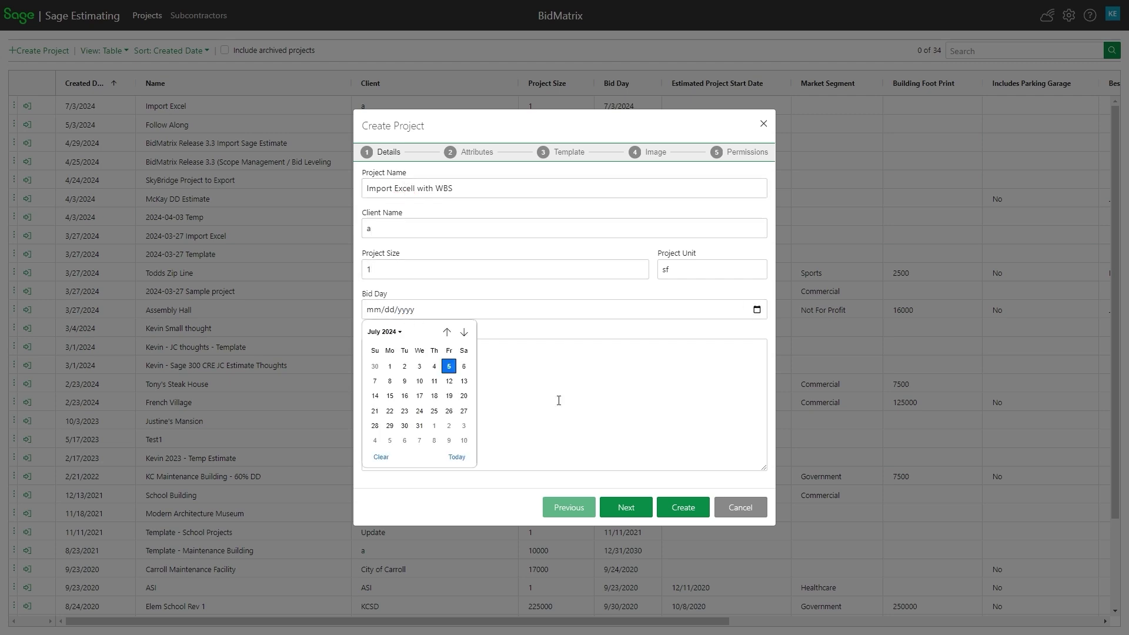
left_click(455, 457)
left_click(682, 509)
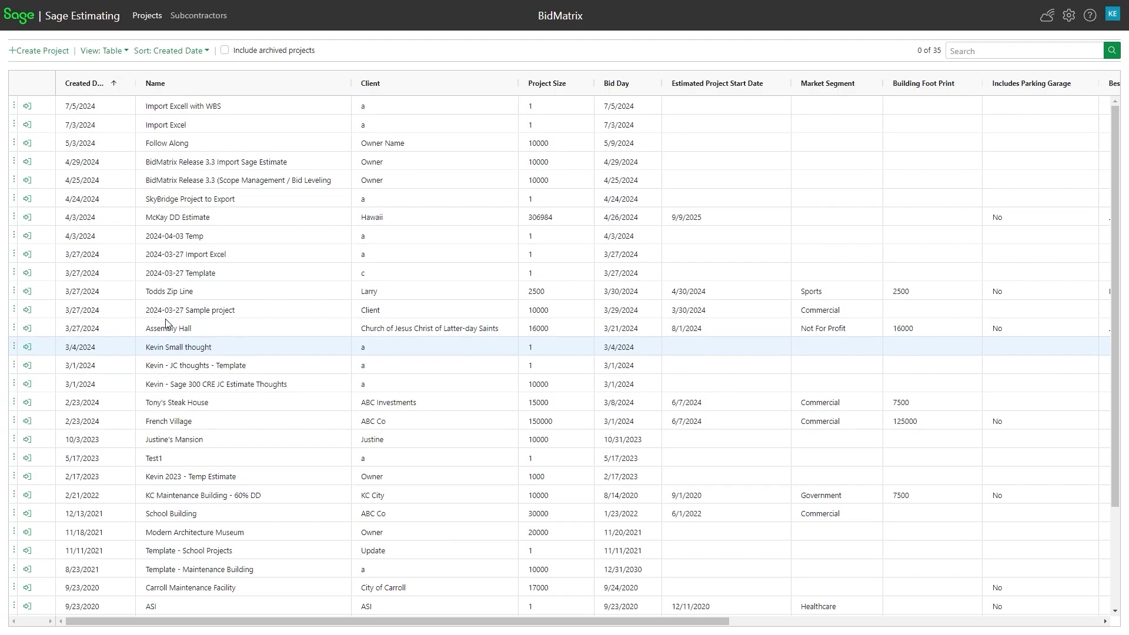
left_click(27, 106)
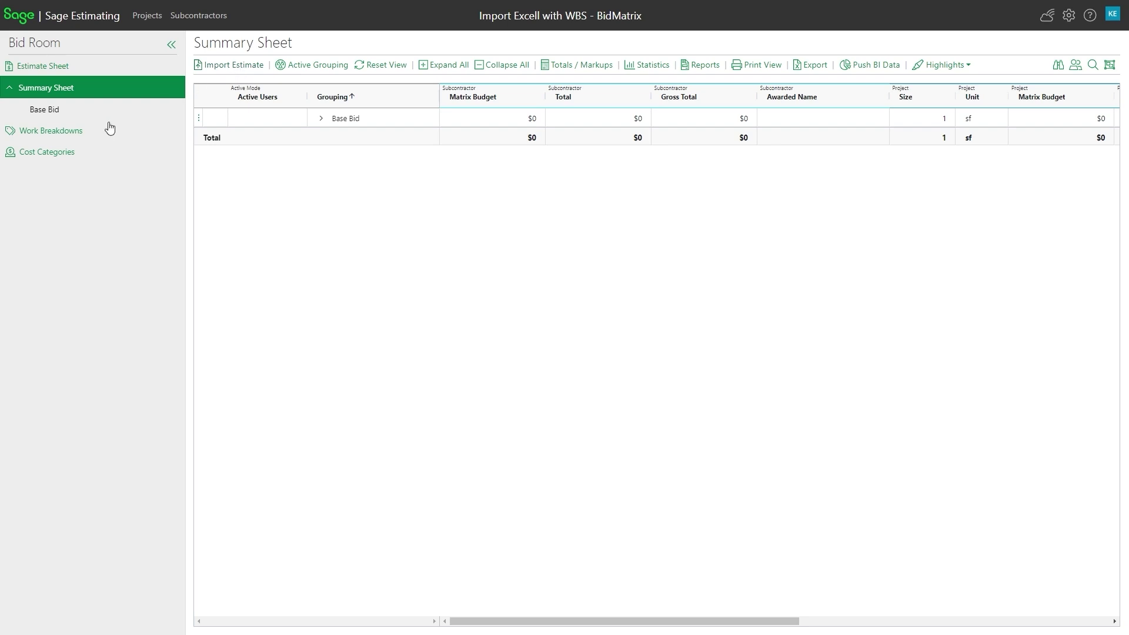
- Add the work breakdowns Unit-Frm-1 and Unit-Frm-2 to the project
left_click(49, 134)
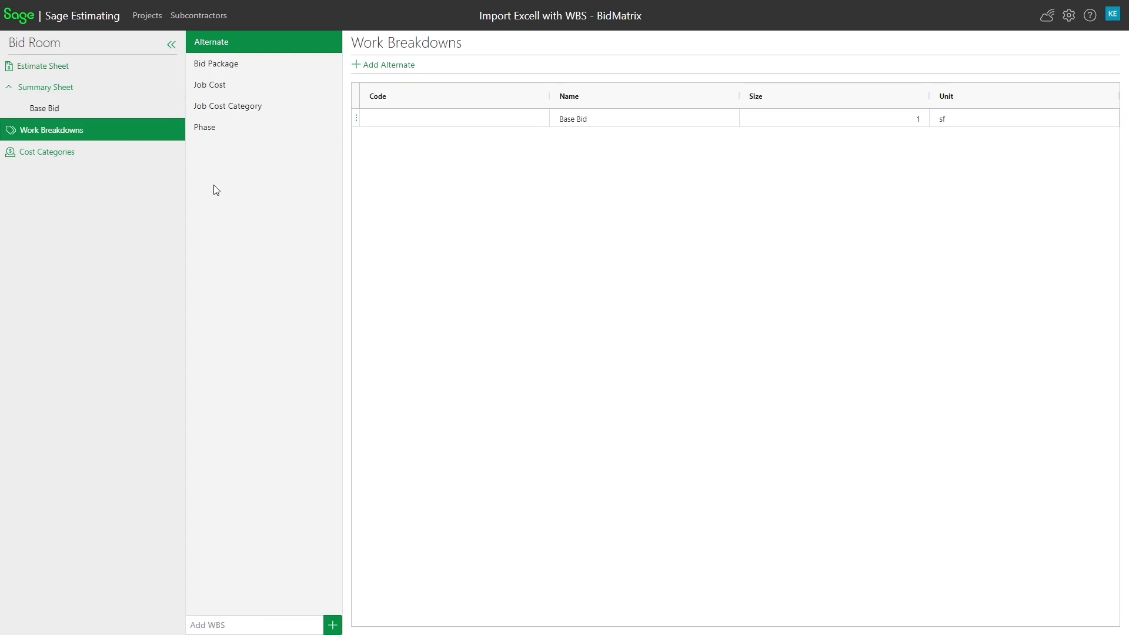
left_click(245, 625)
type("Unit")
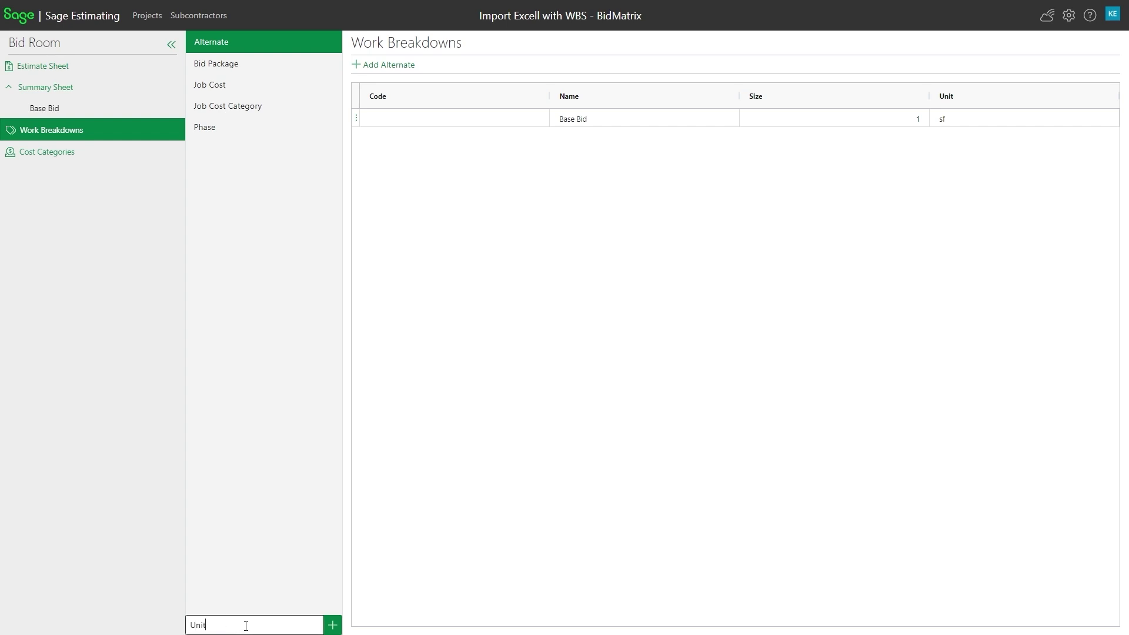
type("-Frm-1")
left_click_drag(246, 625, 182, 624)
left_click(334, 627)
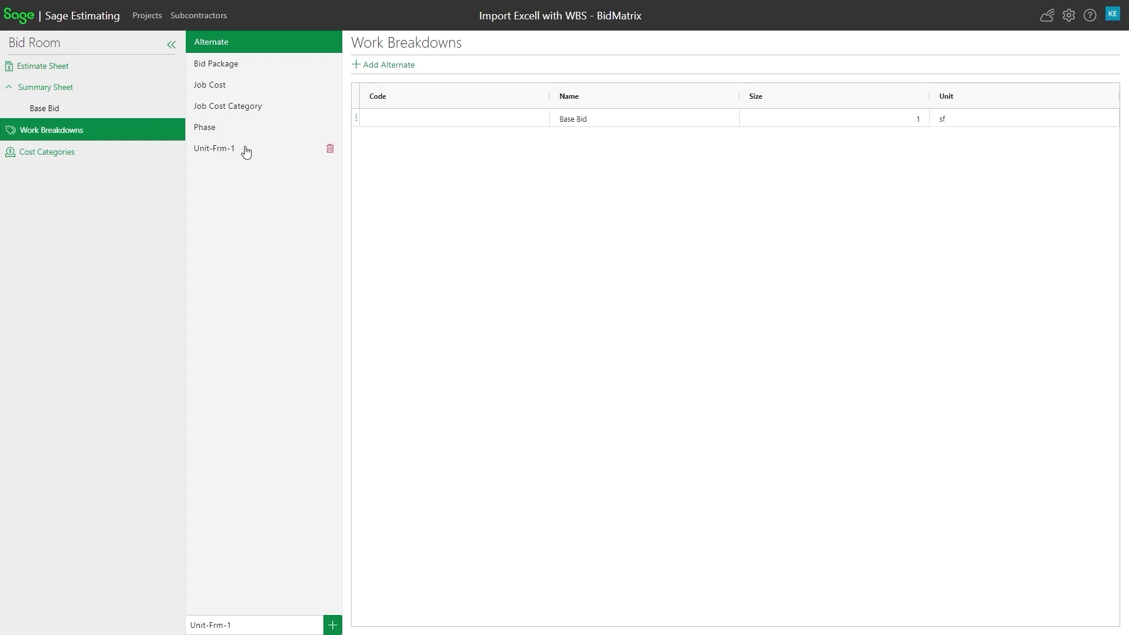
left_click(242, 629)
key("Return")
- Add a work breakdown named 95 CSI Lv 1 to the project
left_click(258, 622)
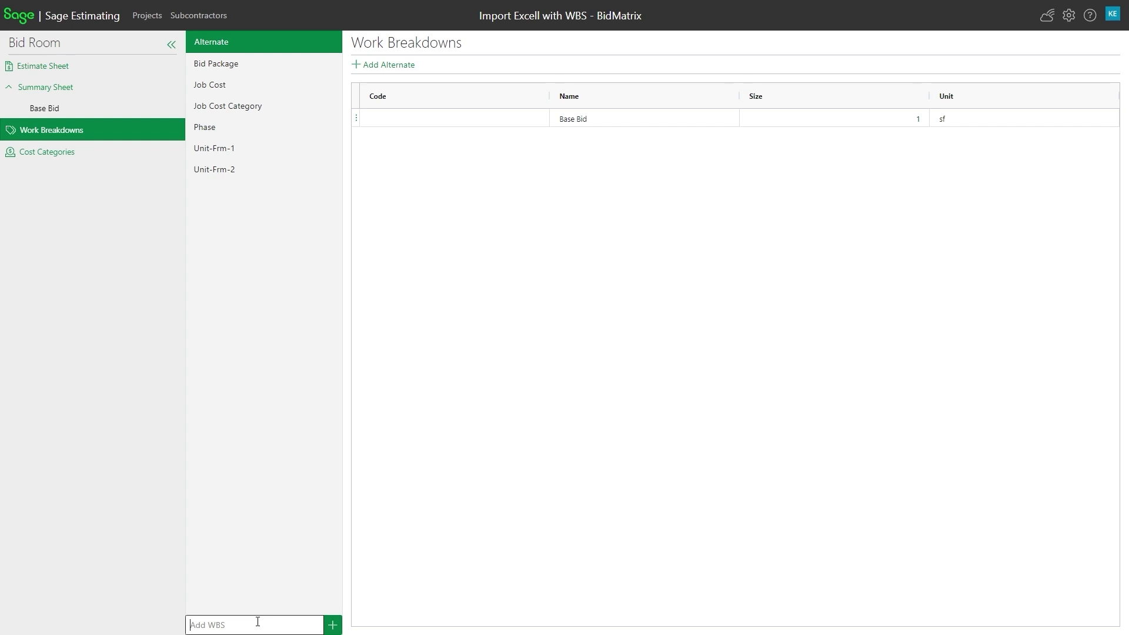
type("96")
type(" C")
type("SI 1")
type("v 1")
left_click(333, 625)
- Add the work breakdowns Detail and Building to the project
left_click_drag(272, 626, 175, 629)
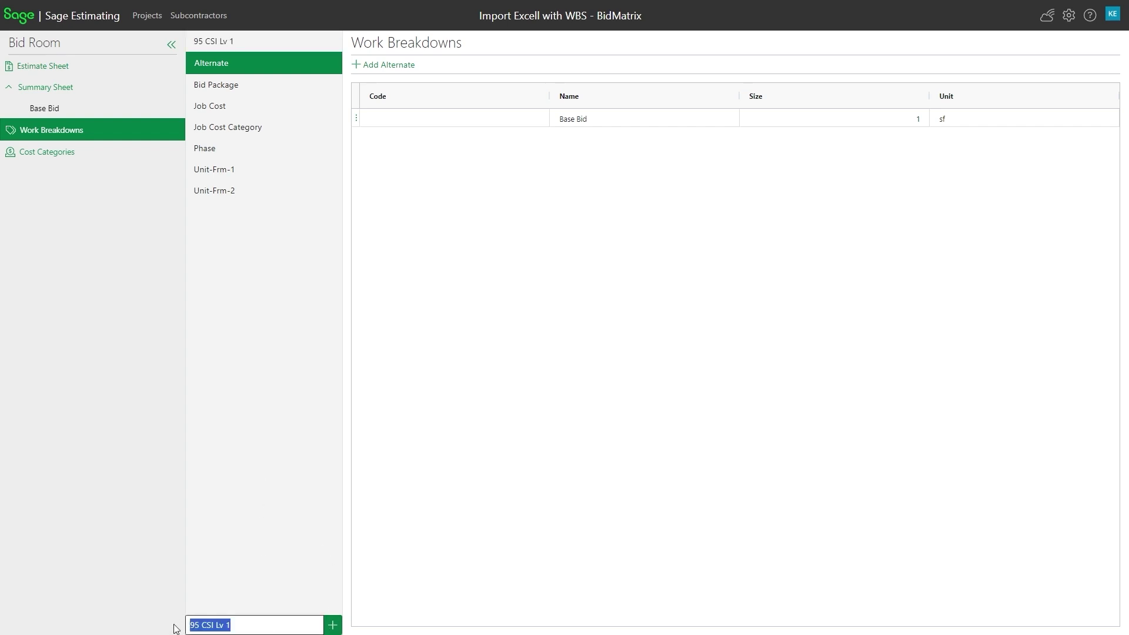
type("Detail")
key("Return")
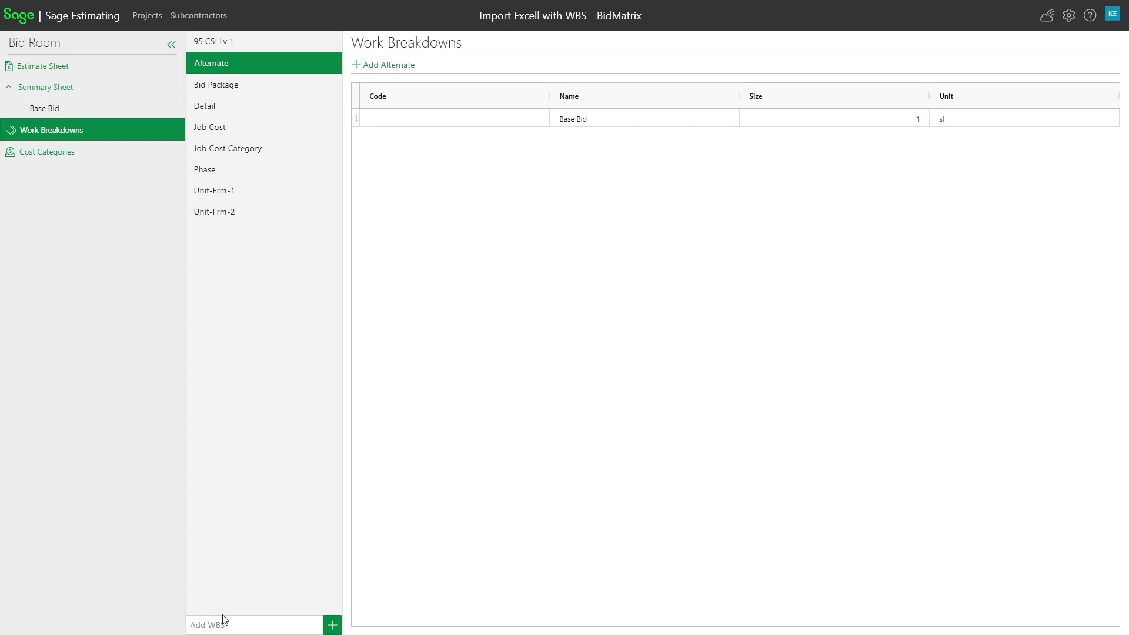
left_click(332, 628)
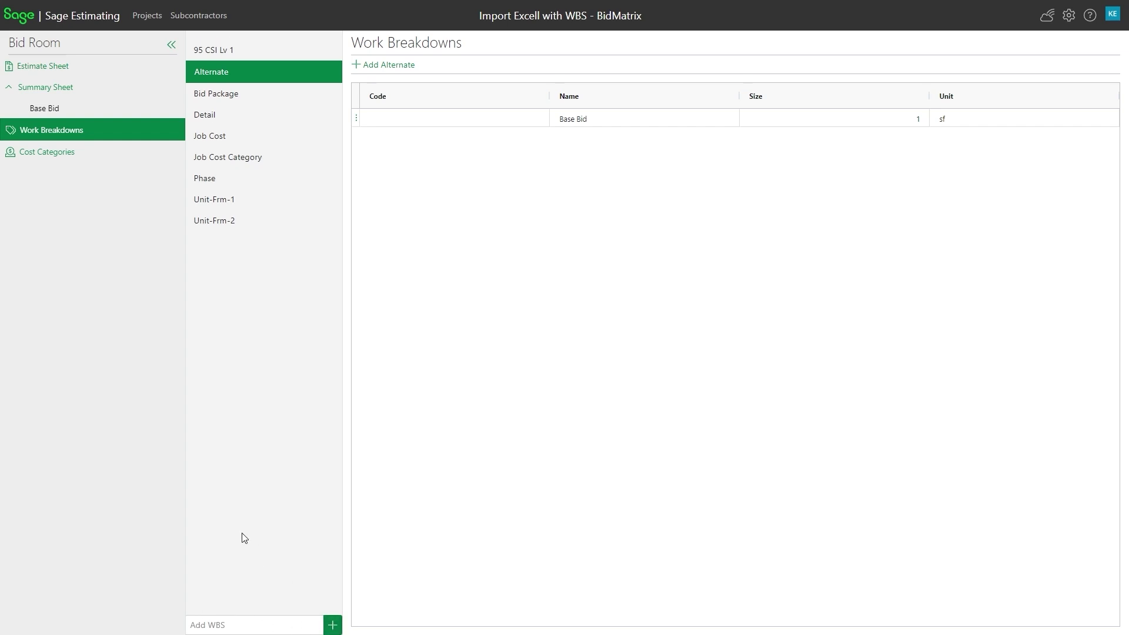
left_click(238, 627)
type("Building")
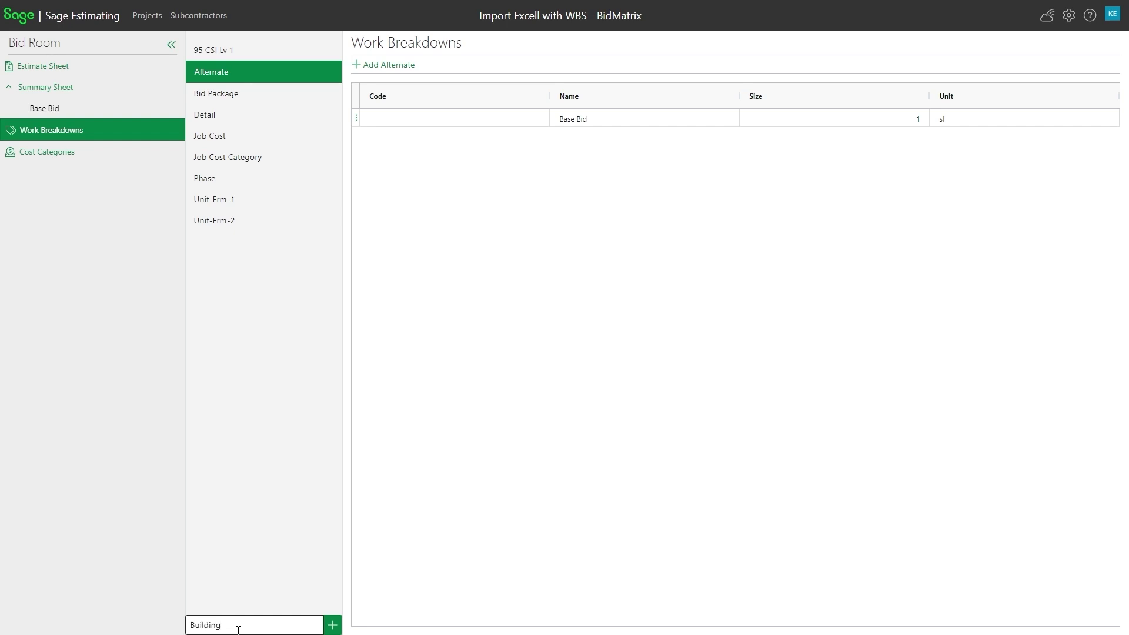
key("Return")
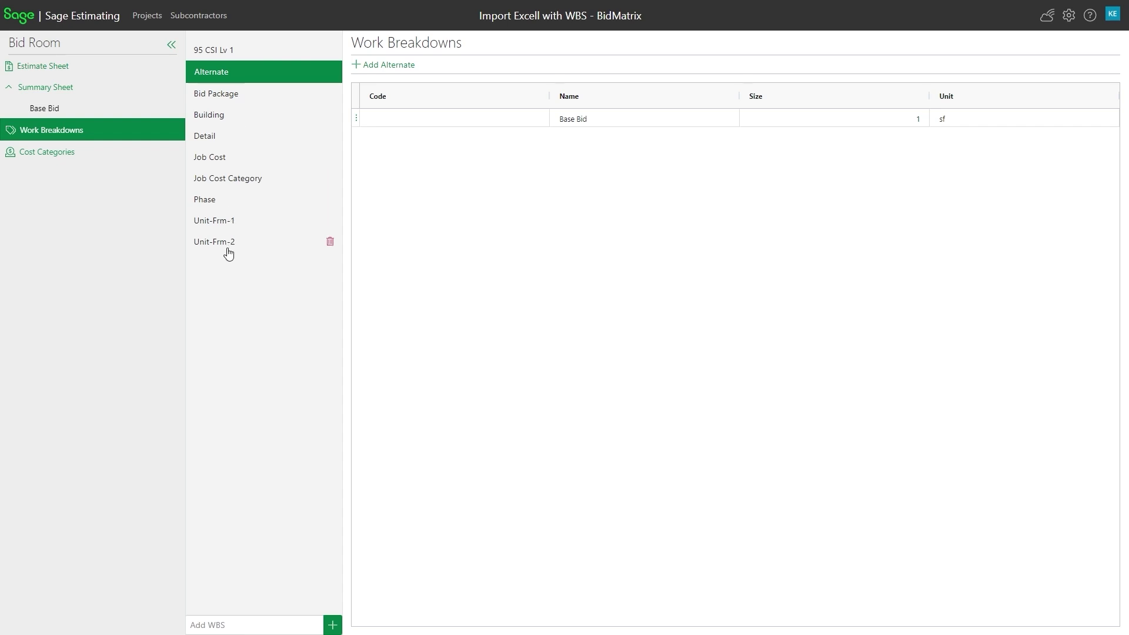
- Add a cost category named Labor with the Effort cost type
left_click(65, 155)
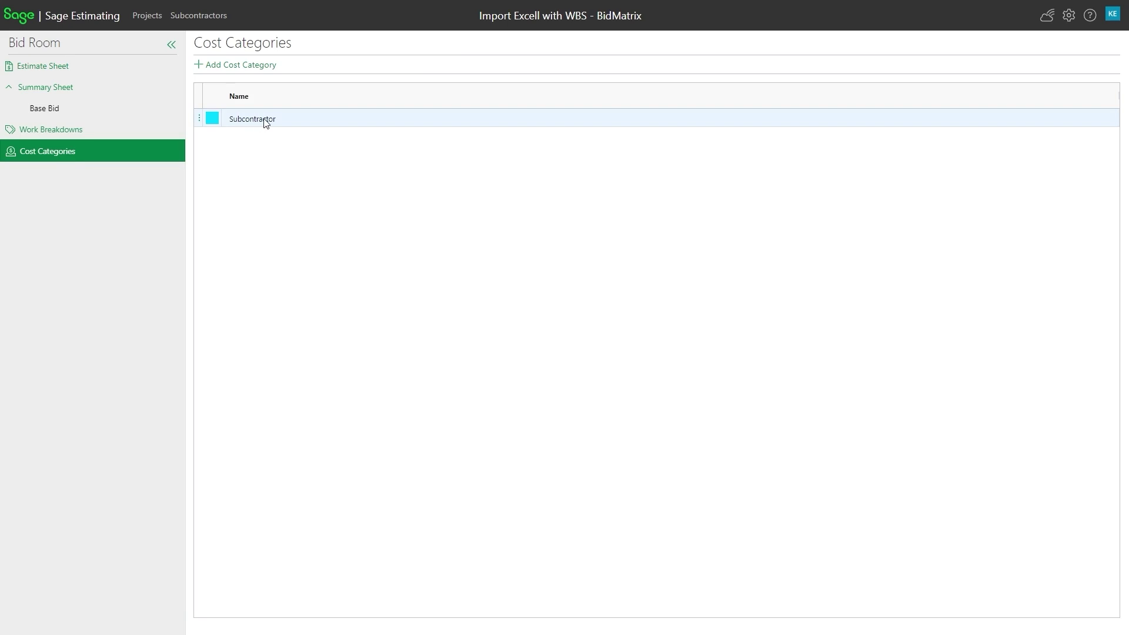
left_click(249, 66)
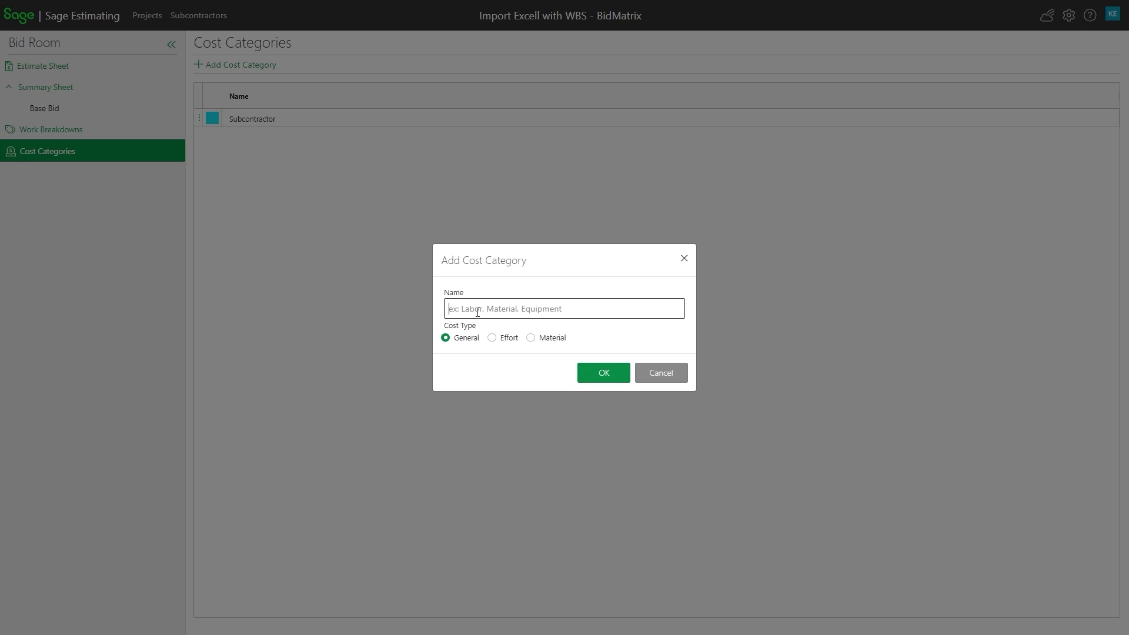
type("Labor")
left_click(492, 338)
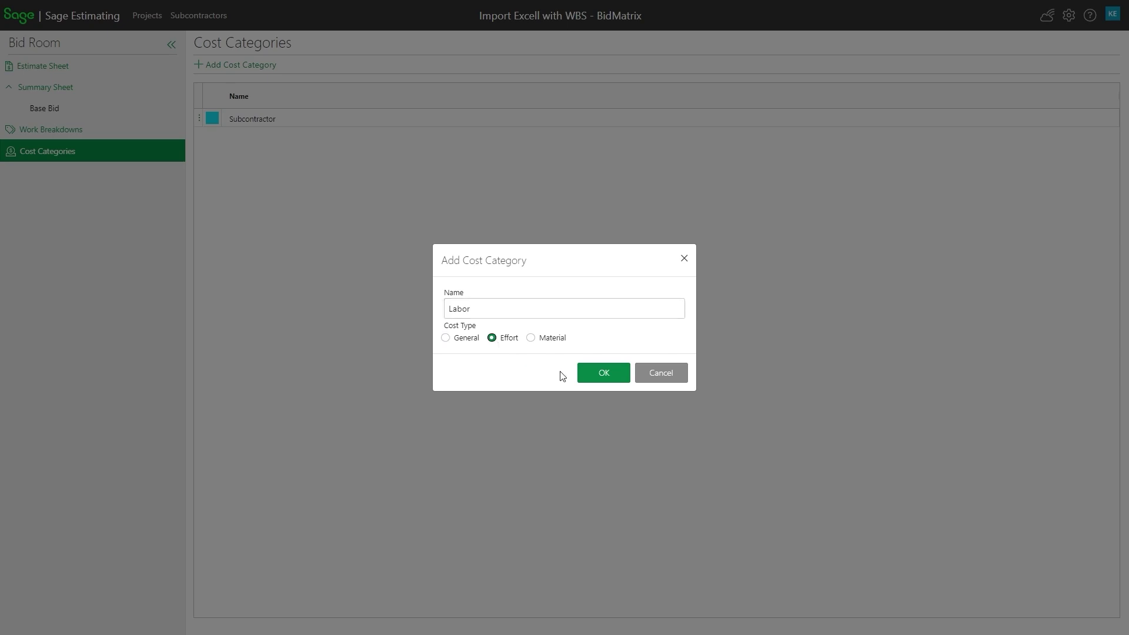
left_click(596, 375)
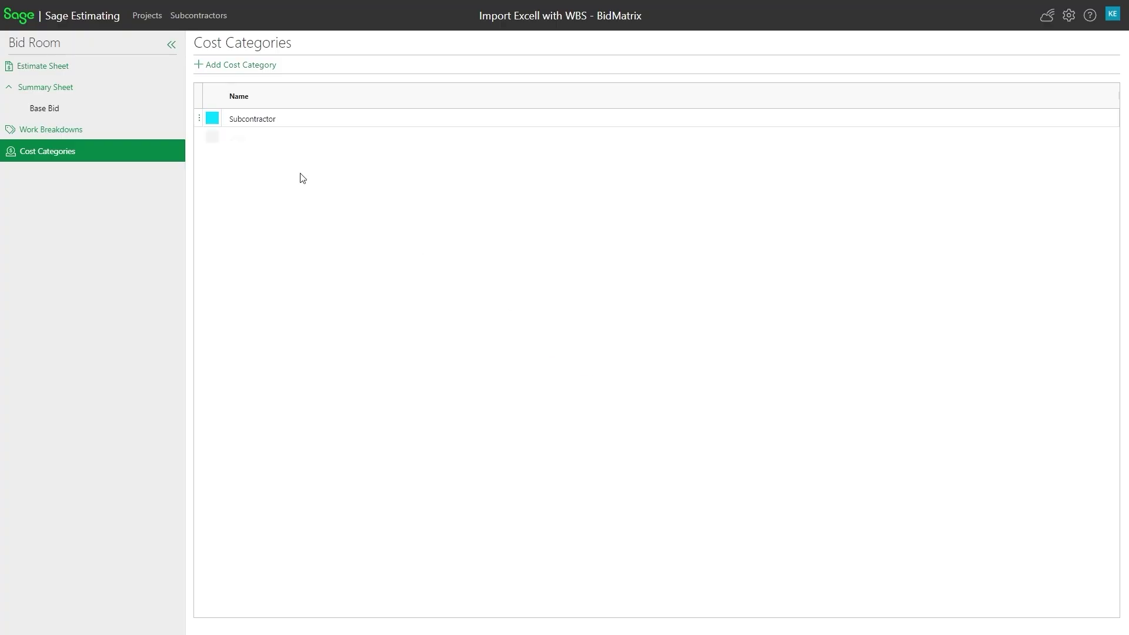
- Add a cost category named Material with the Material cost type
left_click(247, 65)
type("Material")
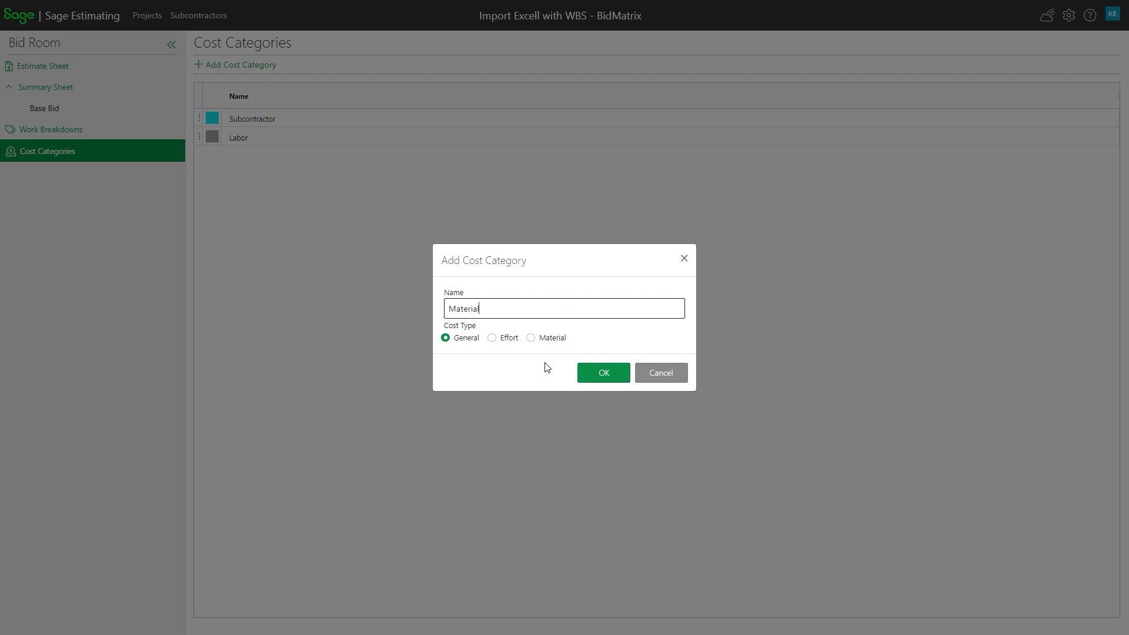
left_click(552, 339)
left_click(602, 374)
- Add the cost categories Equipment and Other, both with the General cost type
left_click(245, 66)
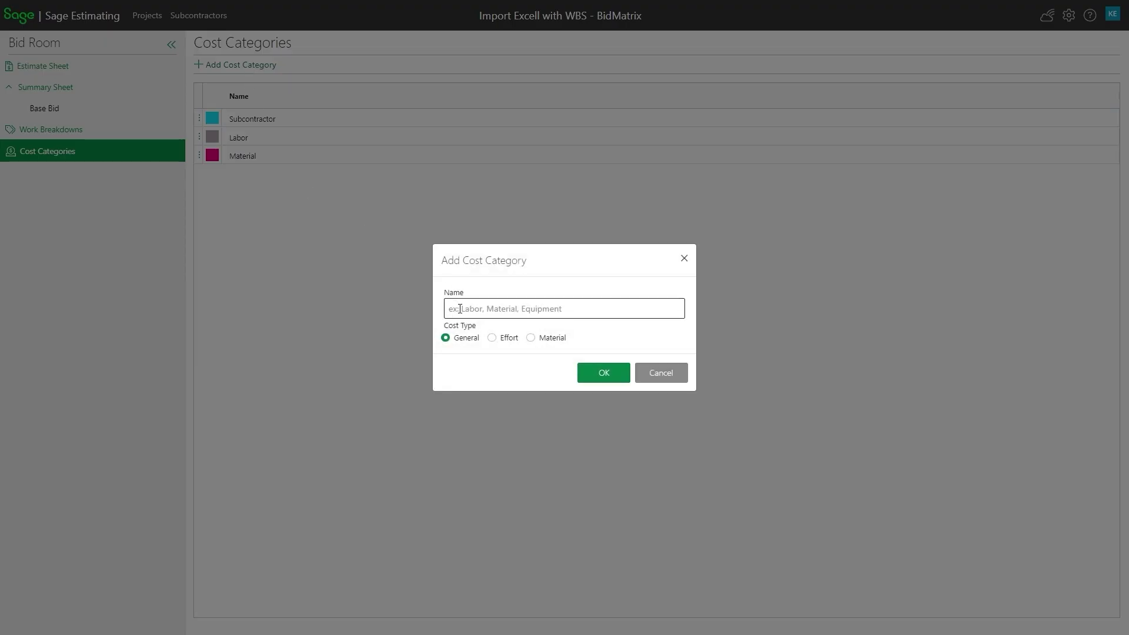
type("Equipment")
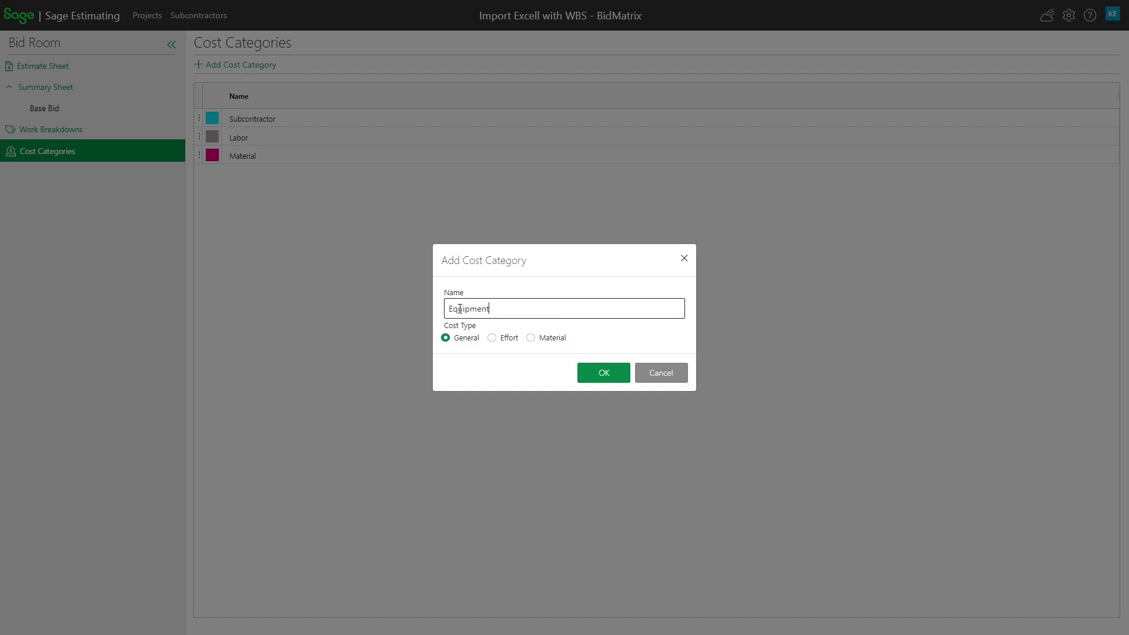
left_click(591, 377)
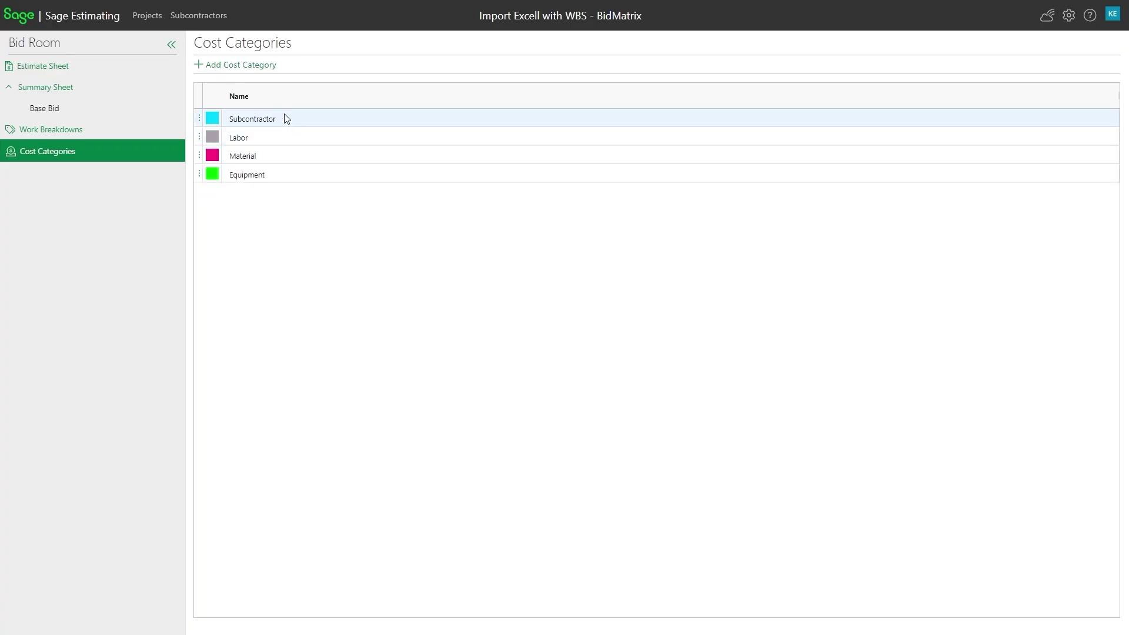
left_click(248, 70)
type("Other")
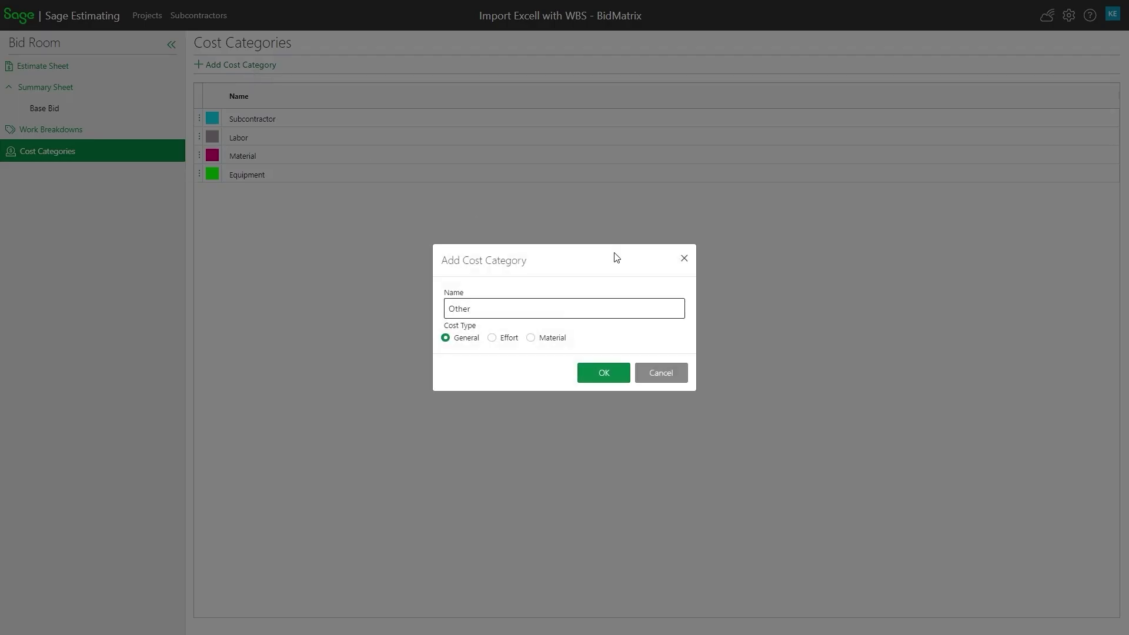
left_click(609, 375)
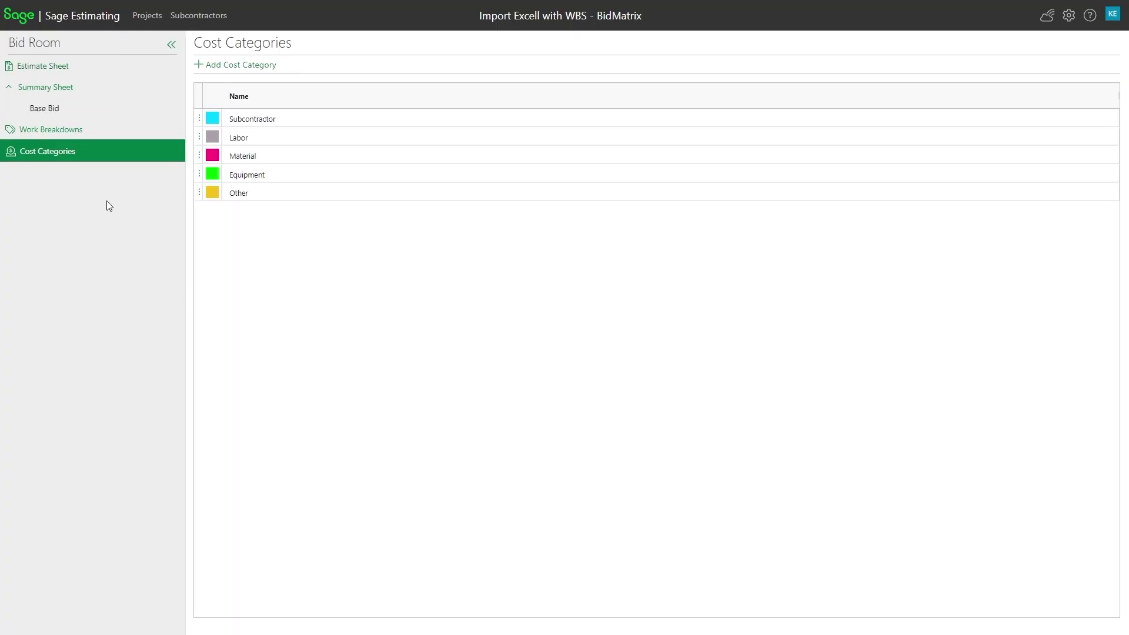
- Review the work breakdown and cost category lists, and reopen the Import Excell with WBS project from the projects list
left_click(55, 130)
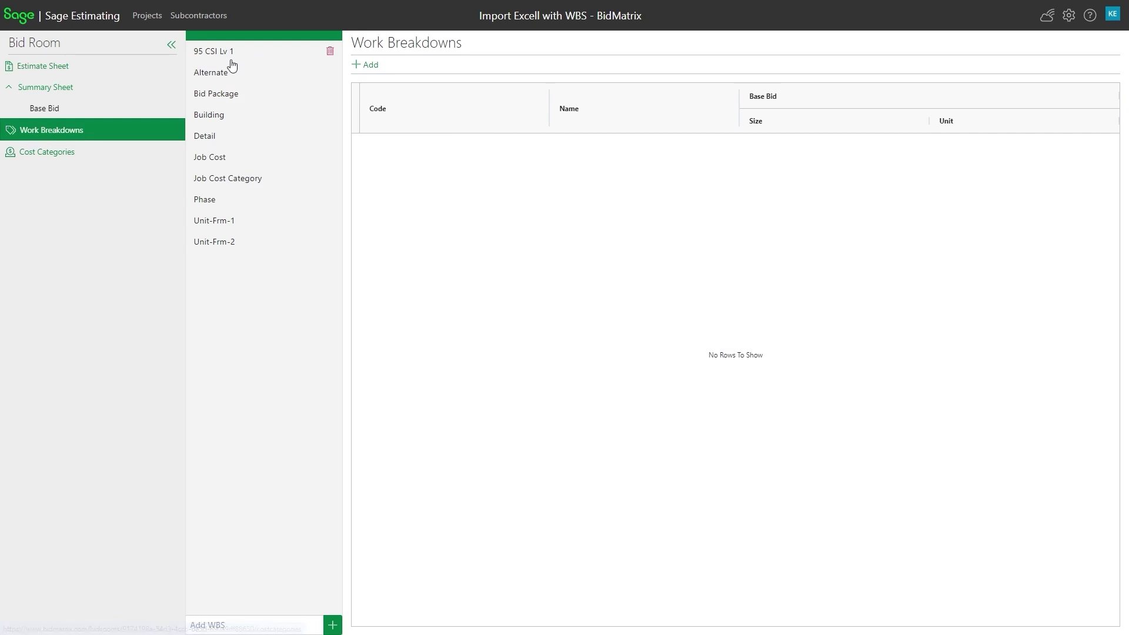
left_click(73, 155)
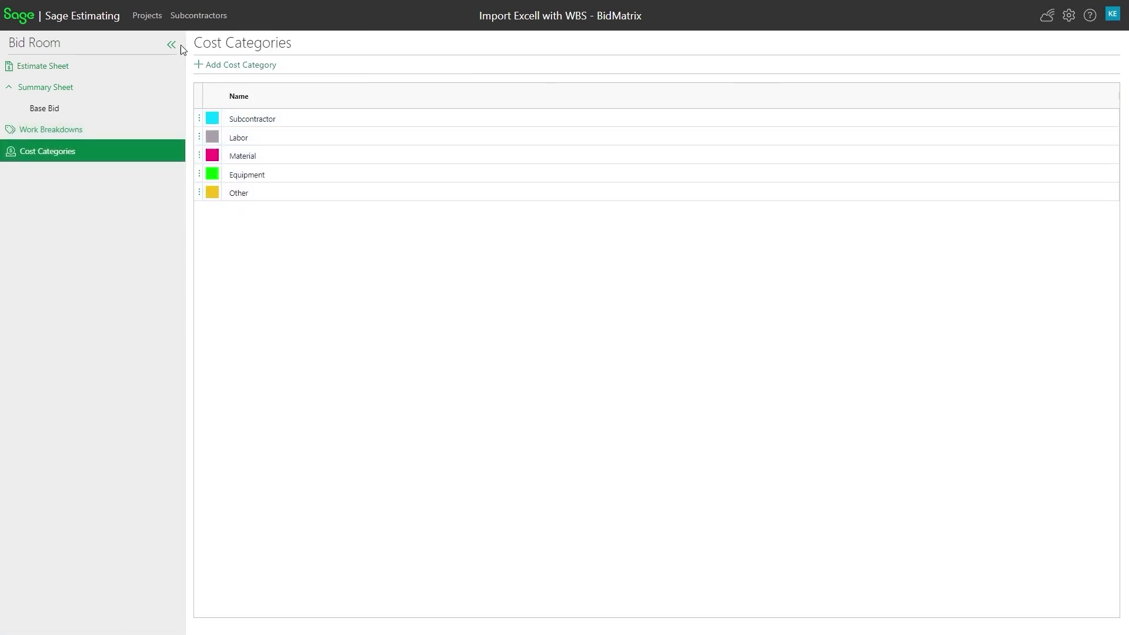
left_click(154, 25)
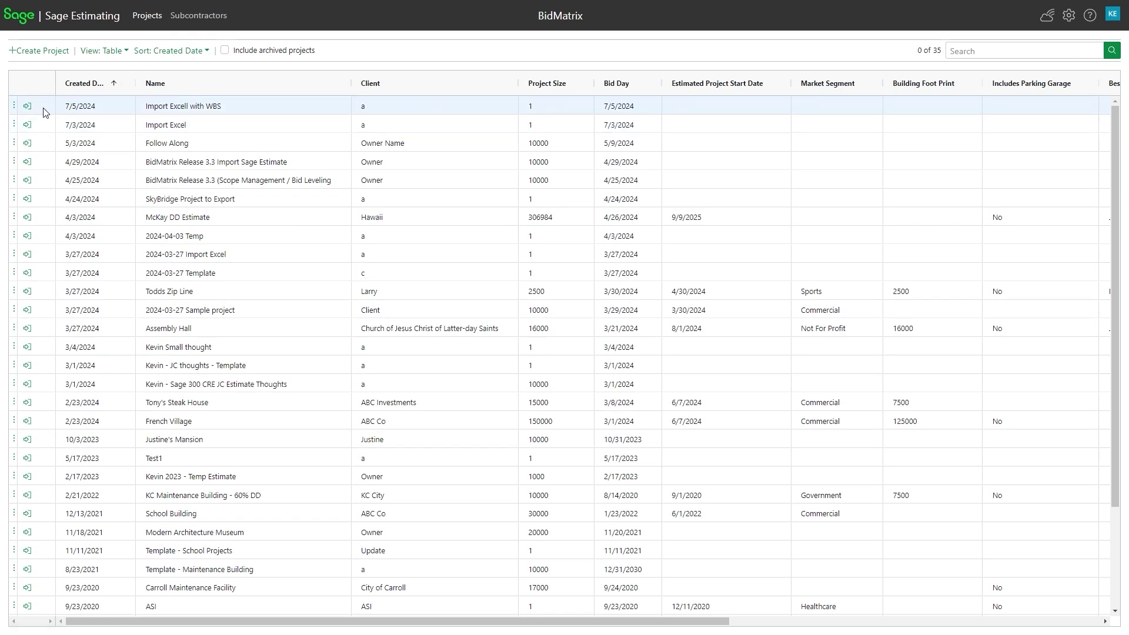
left_click(28, 106)
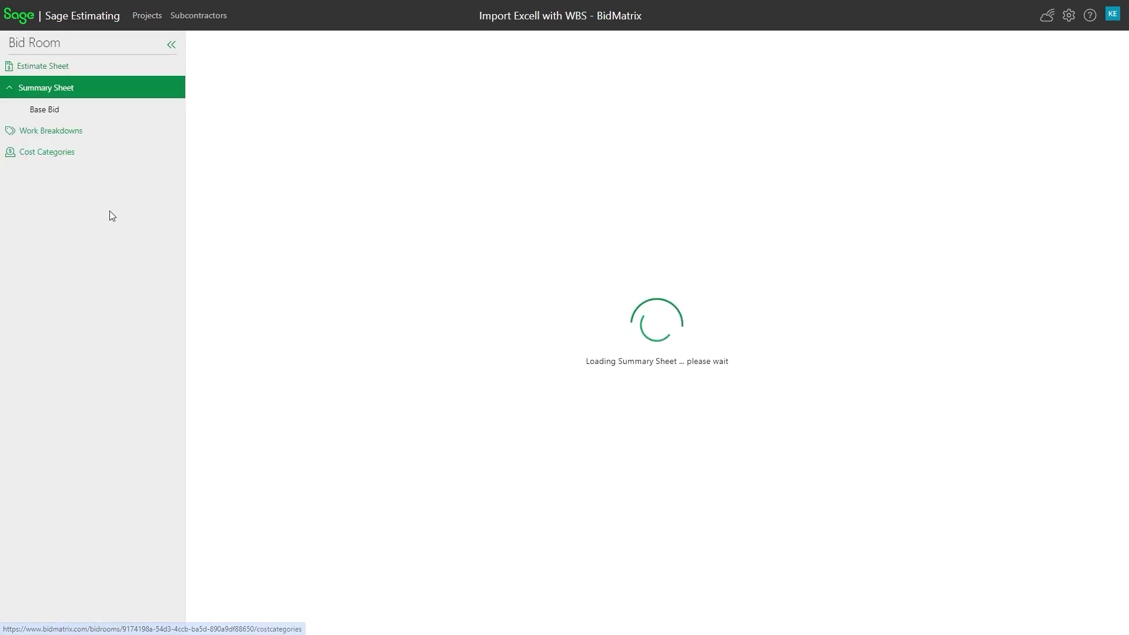
- Start an estimate import from Excel in the Summary Sheet and upload the prepared workbook
left_click(238, 70)
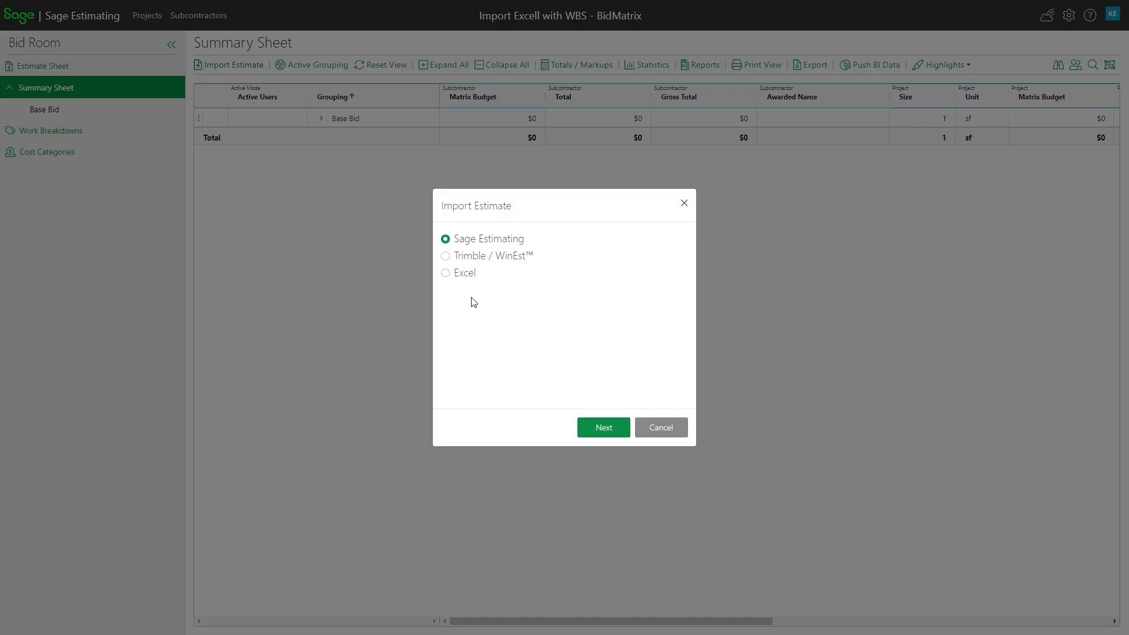
left_click(445, 273)
left_click(606, 434)
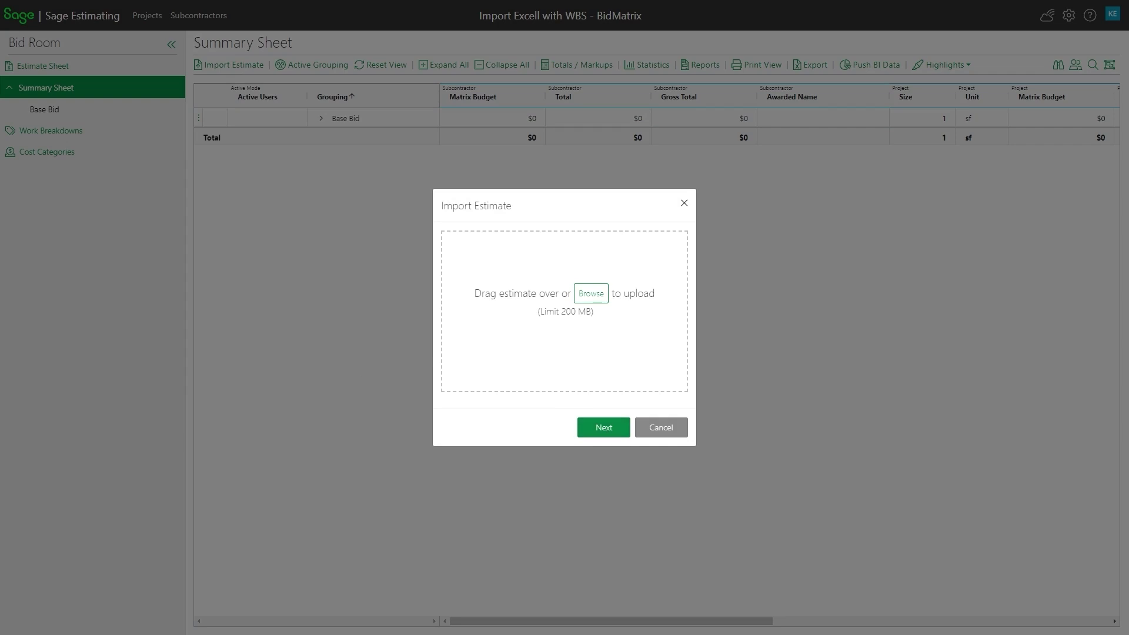
left_click_drag(0, 271, 562, 311)
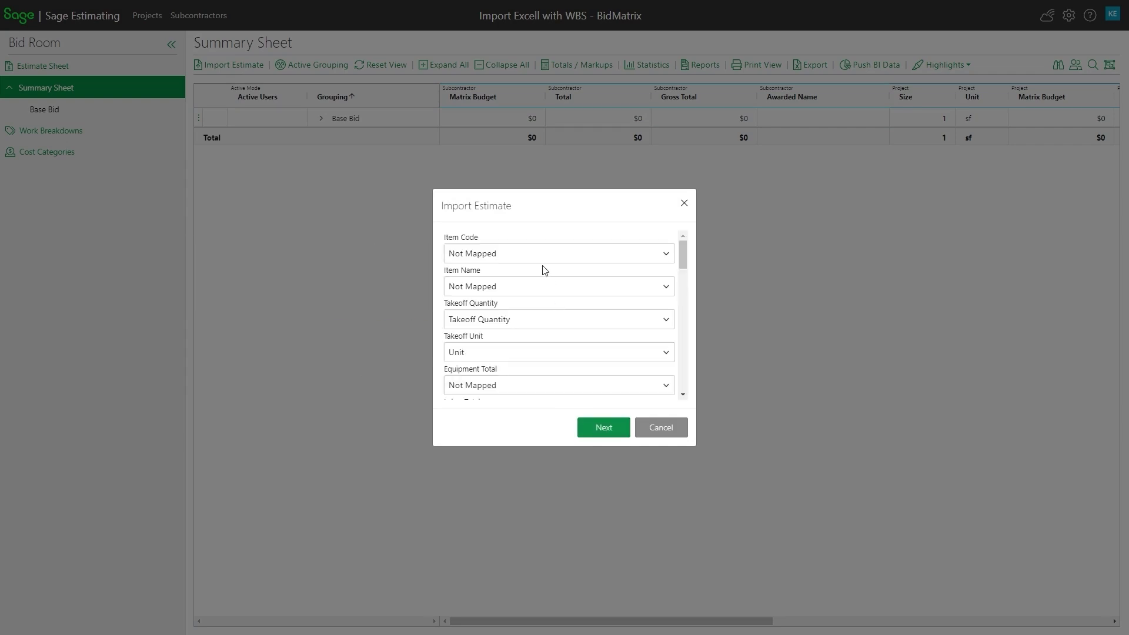
- Map Item Code to the Item column and Item Name to the Description column for the import
left_click(475, 254)
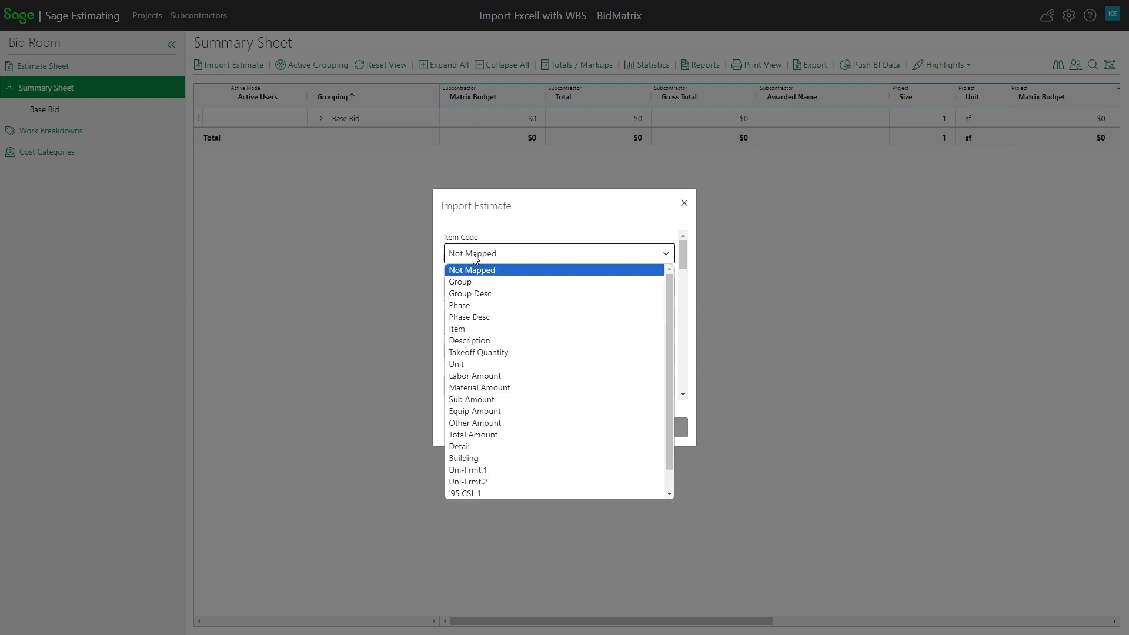
left_click(474, 329)
left_click(476, 289)
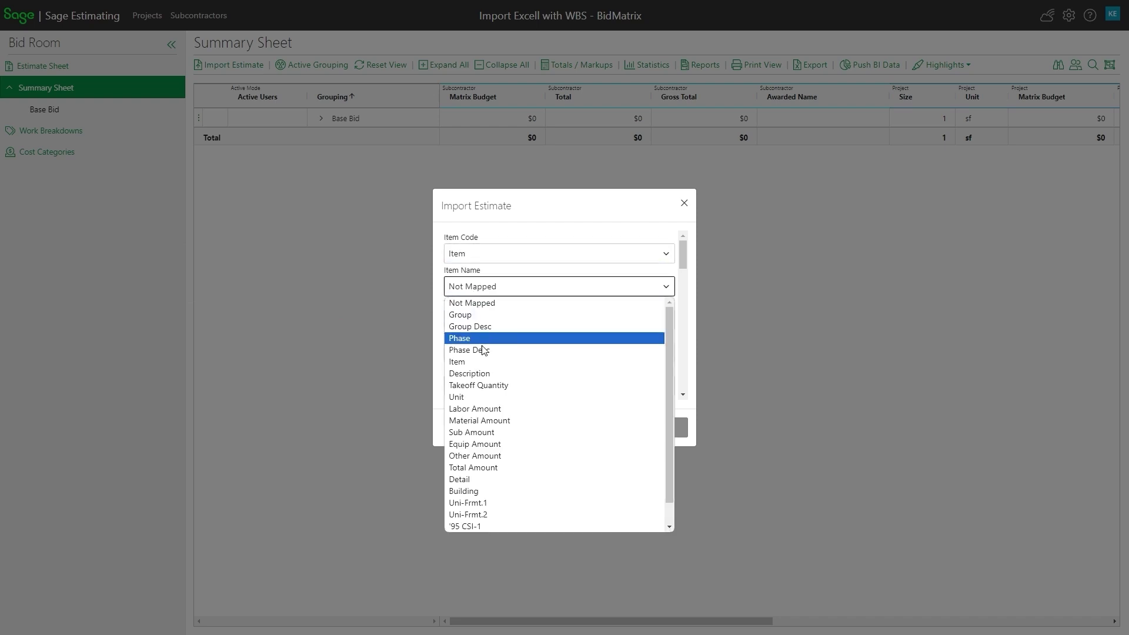
left_click(490, 370)
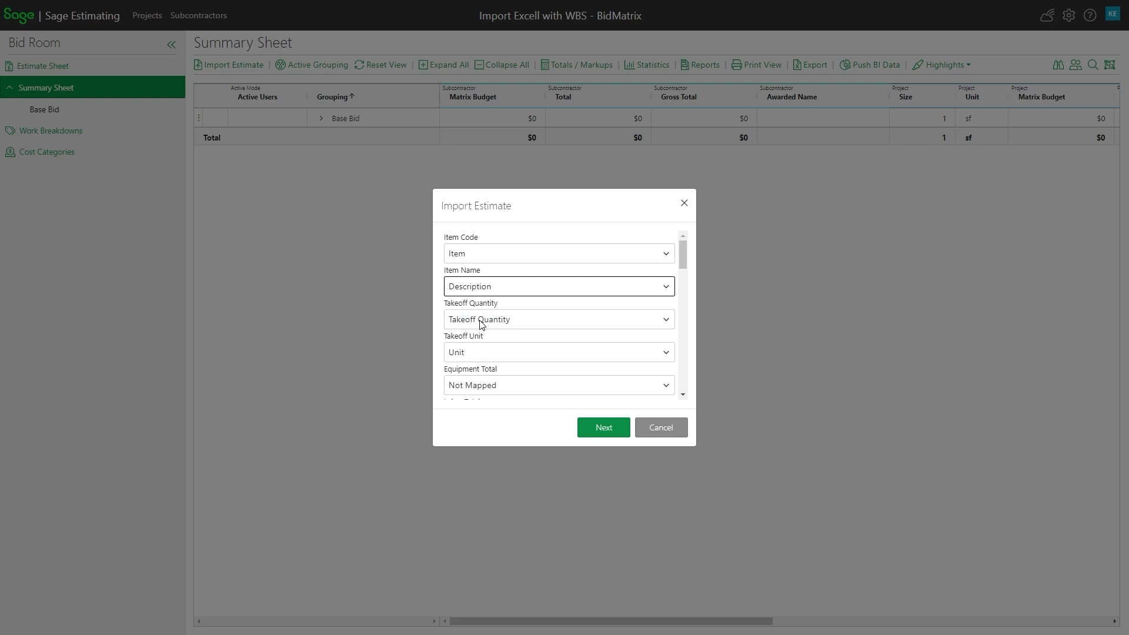
- Map Equipment Total to the Equip Amount column and Labor Total to the Labor Amount column
scroll(509, 327, "down", 2)
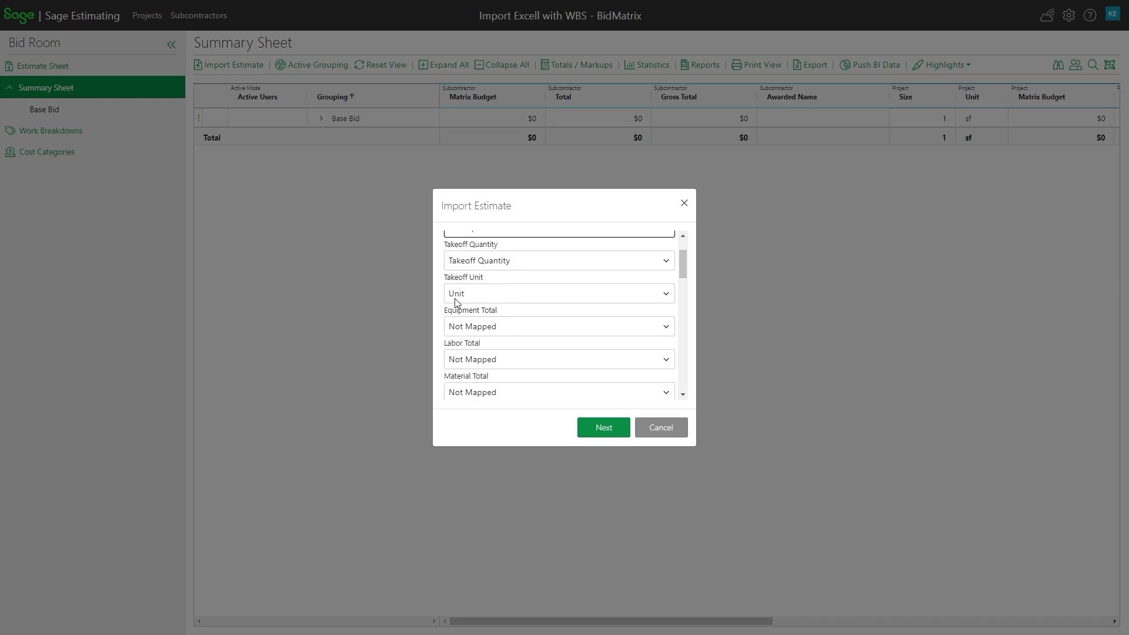
left_click(477, 333)
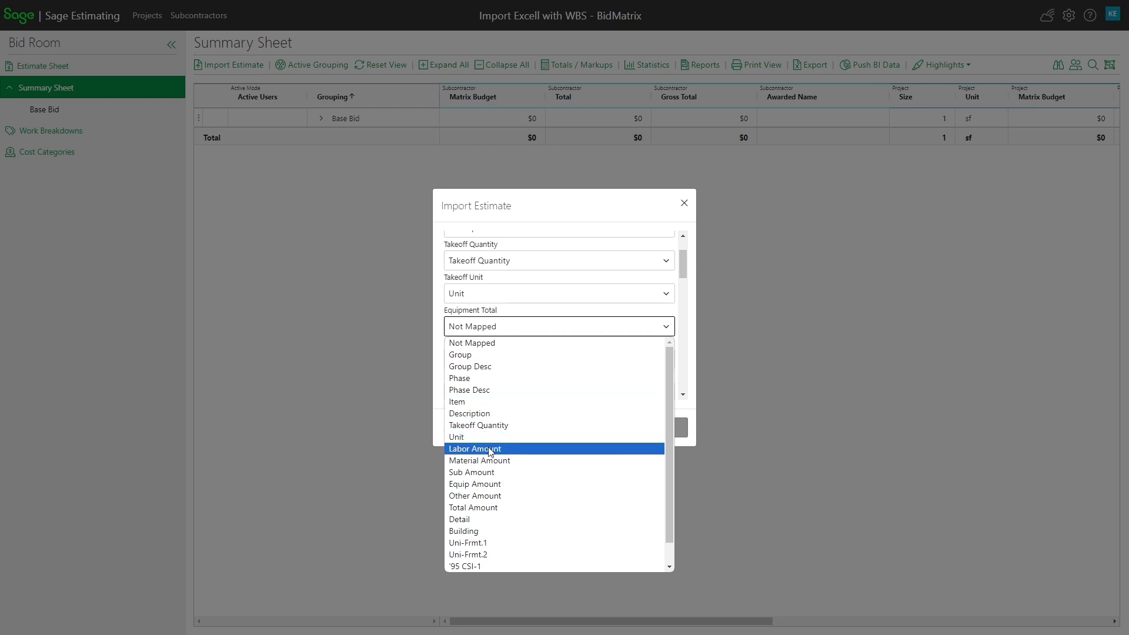
left_click(477, 484)
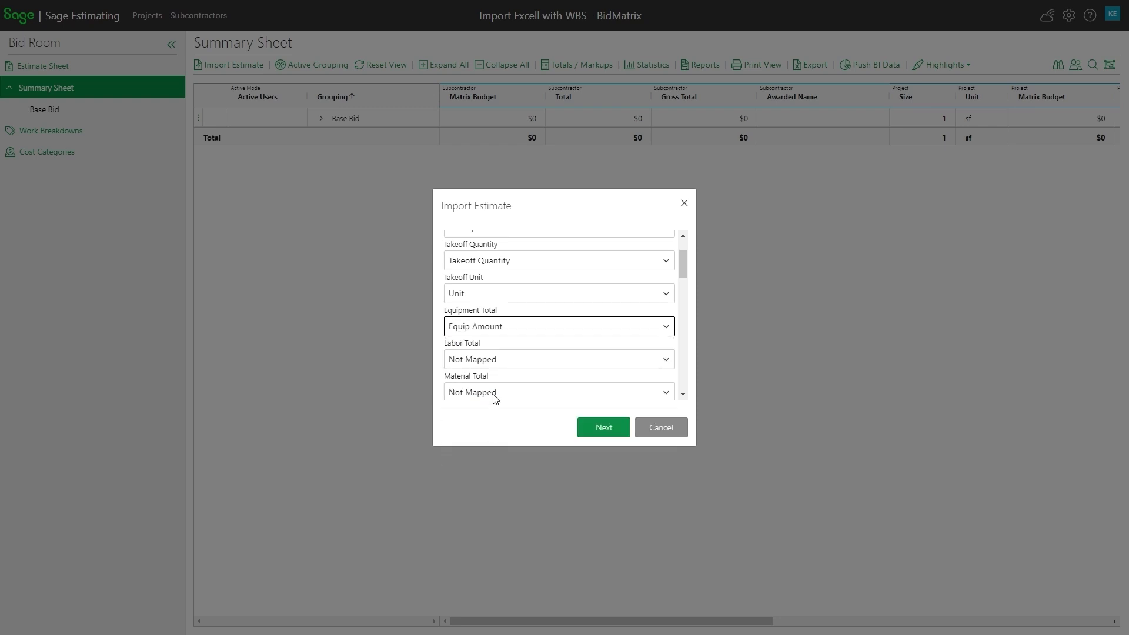
left_click(490, 361)
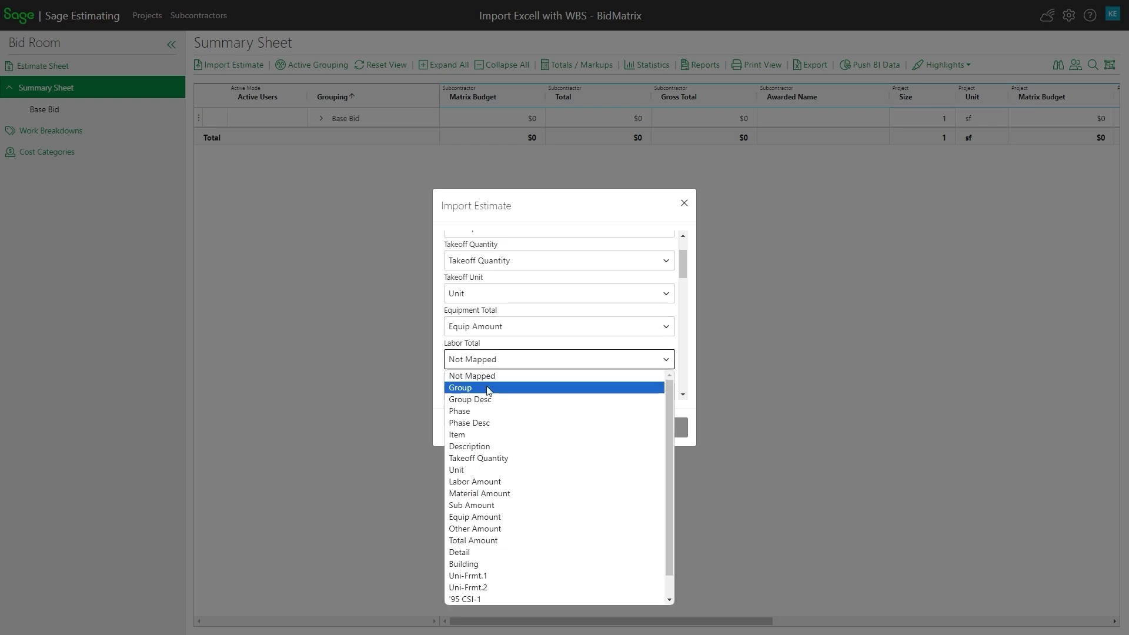
left_click(495, 484)
- Map Material Total to the Material Amount column and Other Total to the Other Amount column
scroll(488, 341, "down", 3)
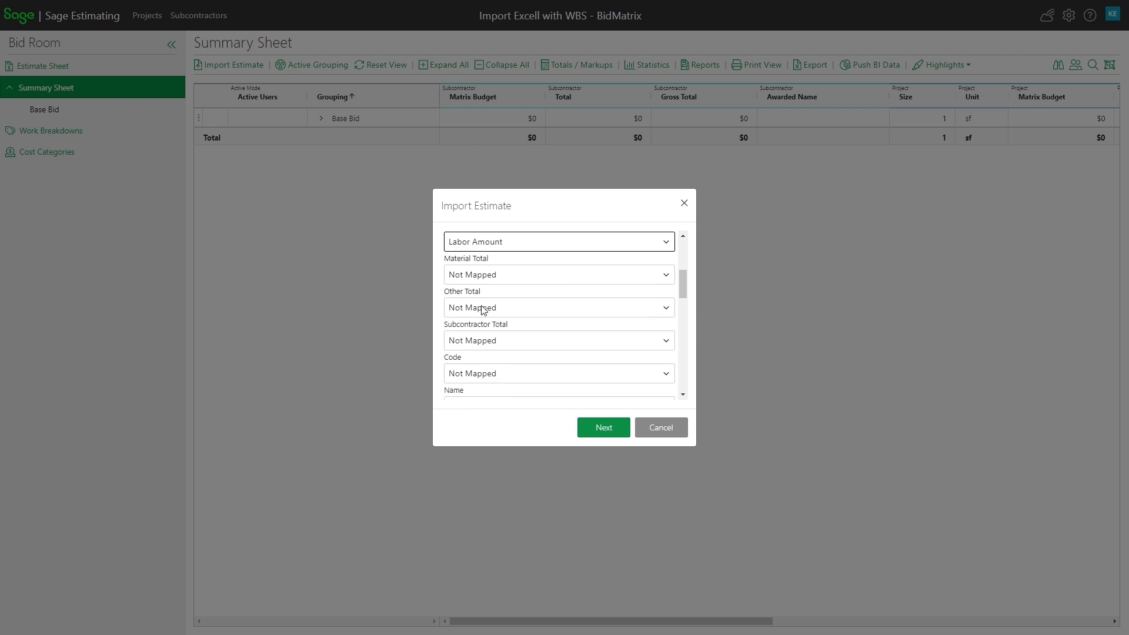
left_click(480, 276)
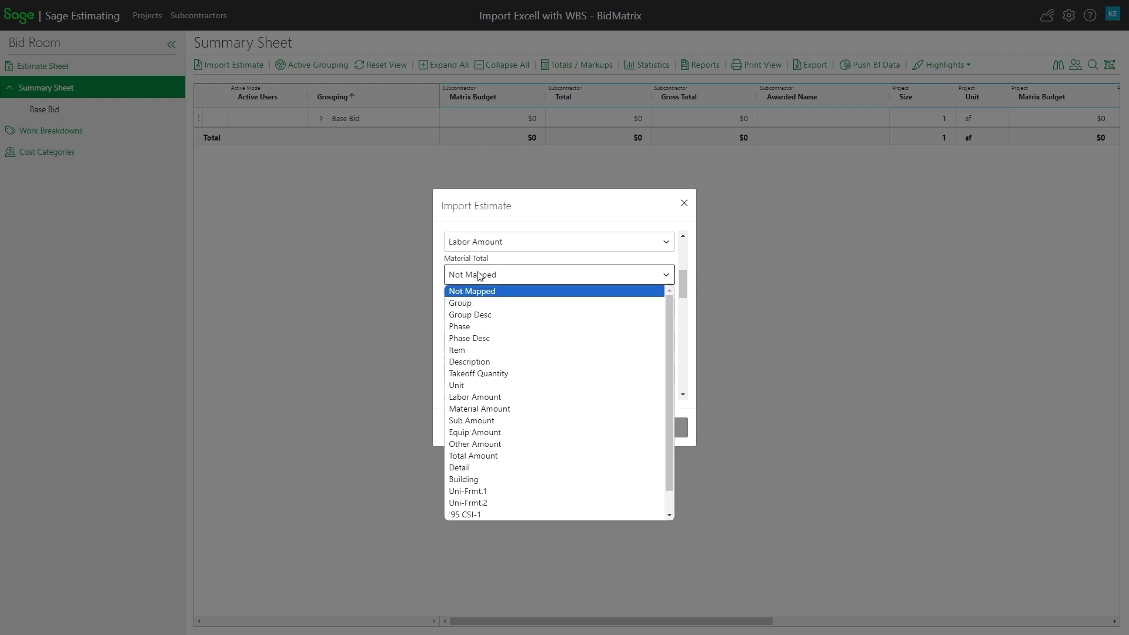
left_click(488, 411)
left_click(496, 308)
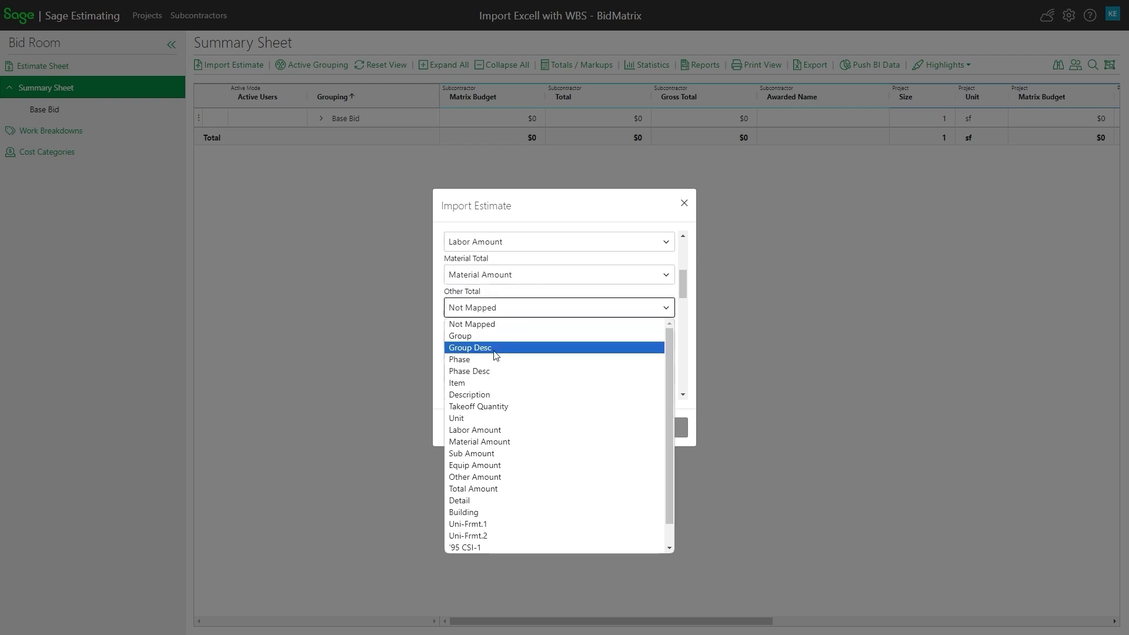
left_click(511, 478)
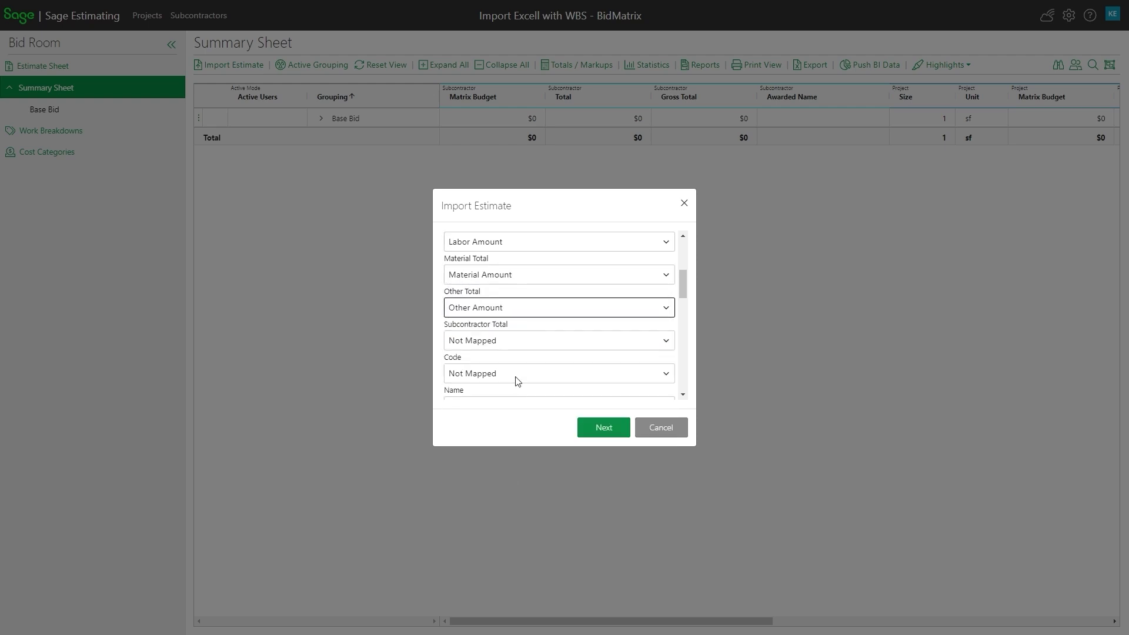
- Map Subcontractor Total to the Sub Amount column and 95 CSI Lv 1 Code to the '95 CSI-1 column
left_click(514, 343)
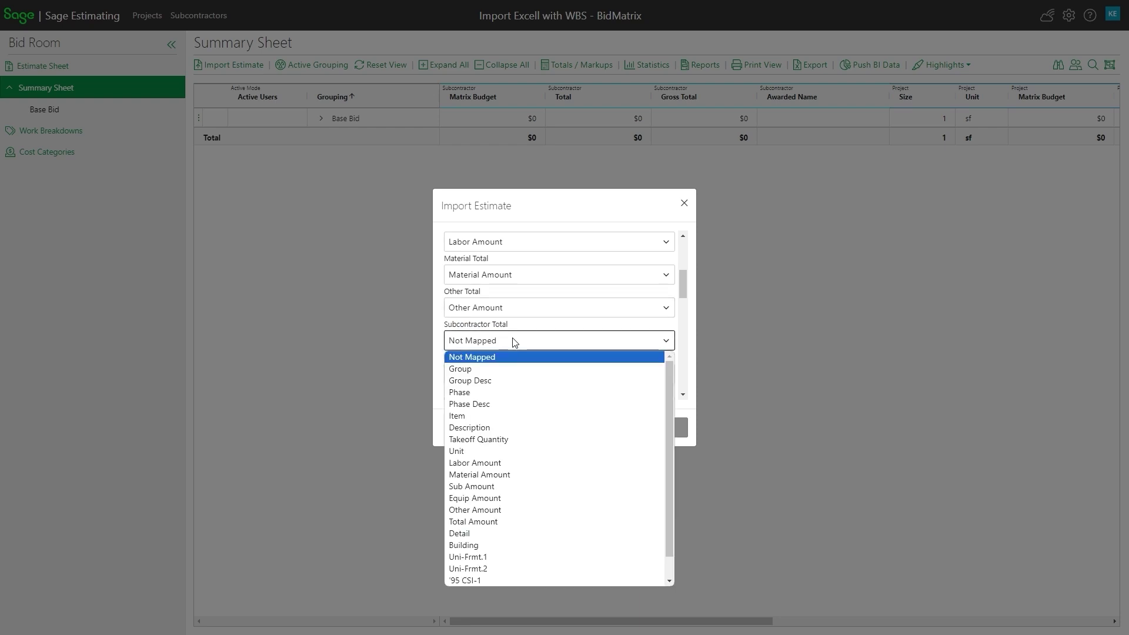
left_click(491, 488)
scroll(492, 378, "down", 1)
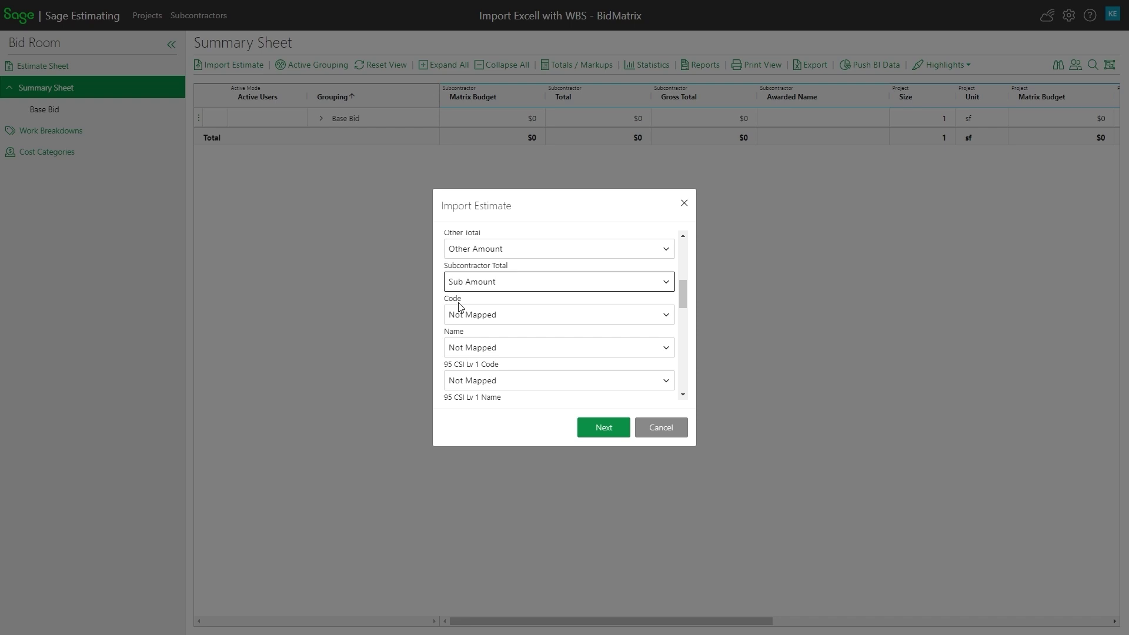
scroll(459, 306, "down", 2)
scroll(460, 306, "up", 2)
left_click(467, 381)
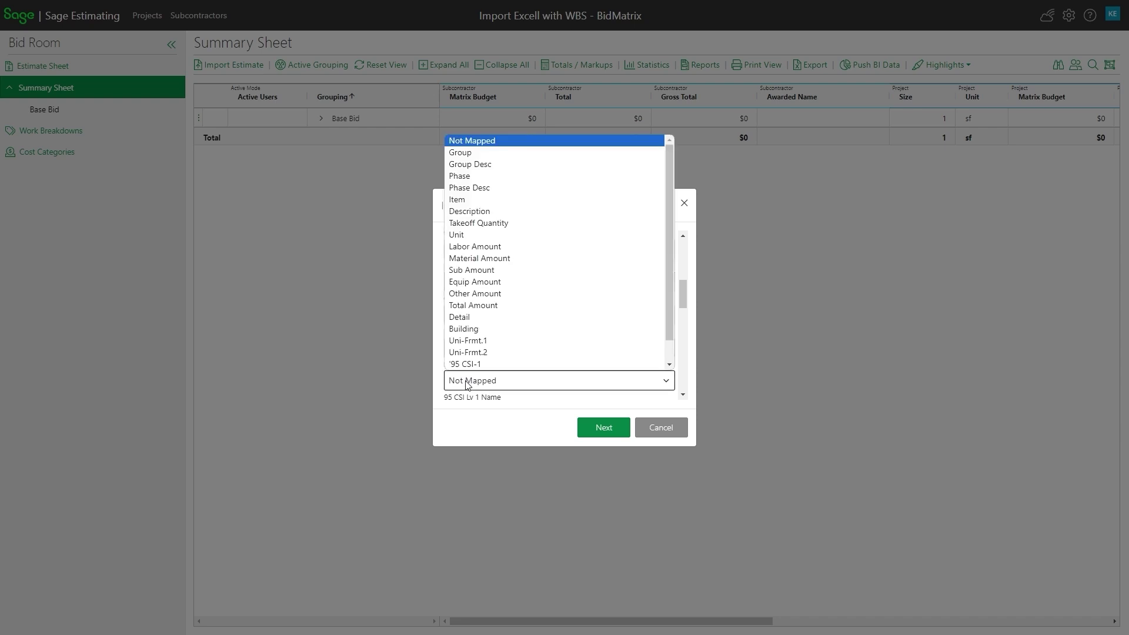
left_click(468, 363)
- Map Alternate Code to the Alt column of the workbook
scroll(534, 353, "down", 2)
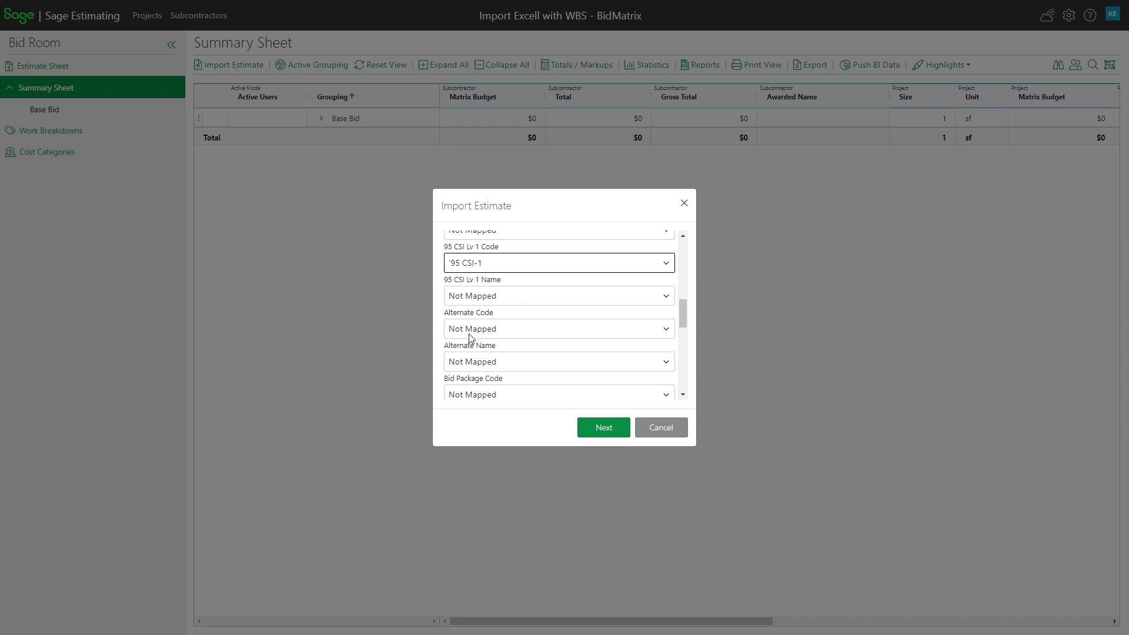
left_click(471, 328)
scroll(467, 530, "down", 1)
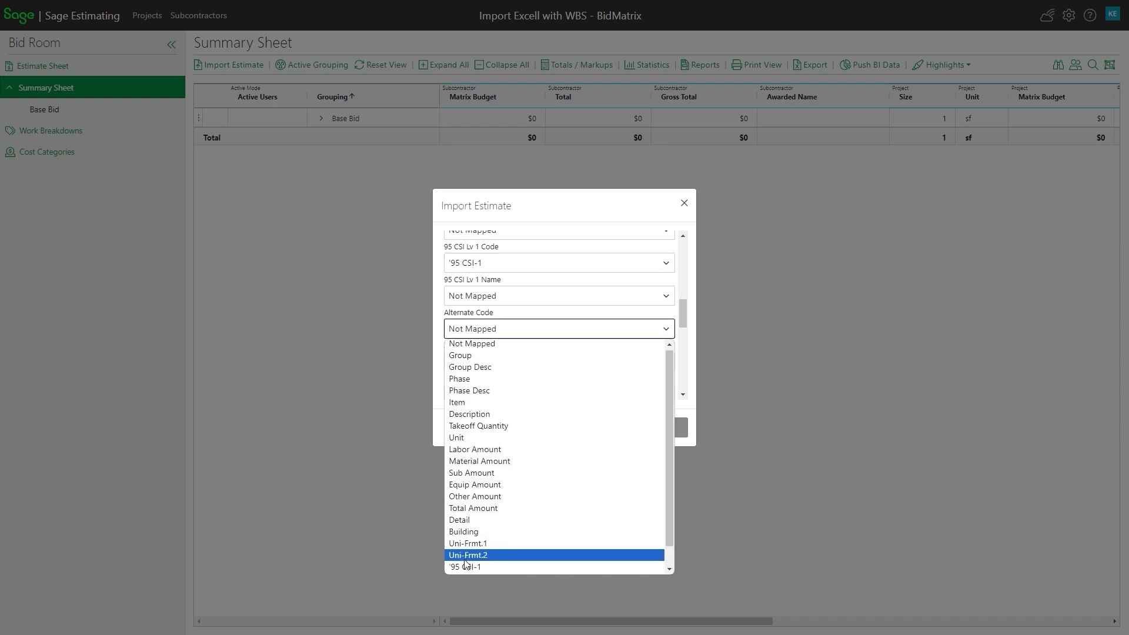
left_click(463, 569)
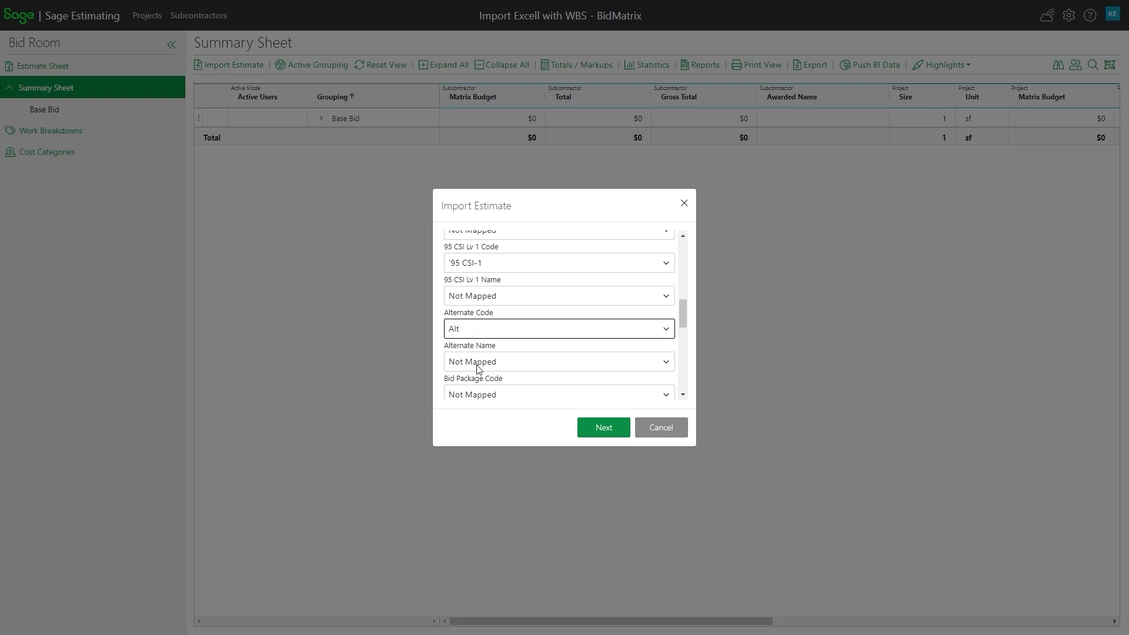
- Map Bid Package Code to the Group column and Bid Package Name to the Group Desc column
scroll(481, 369, "down", 1)
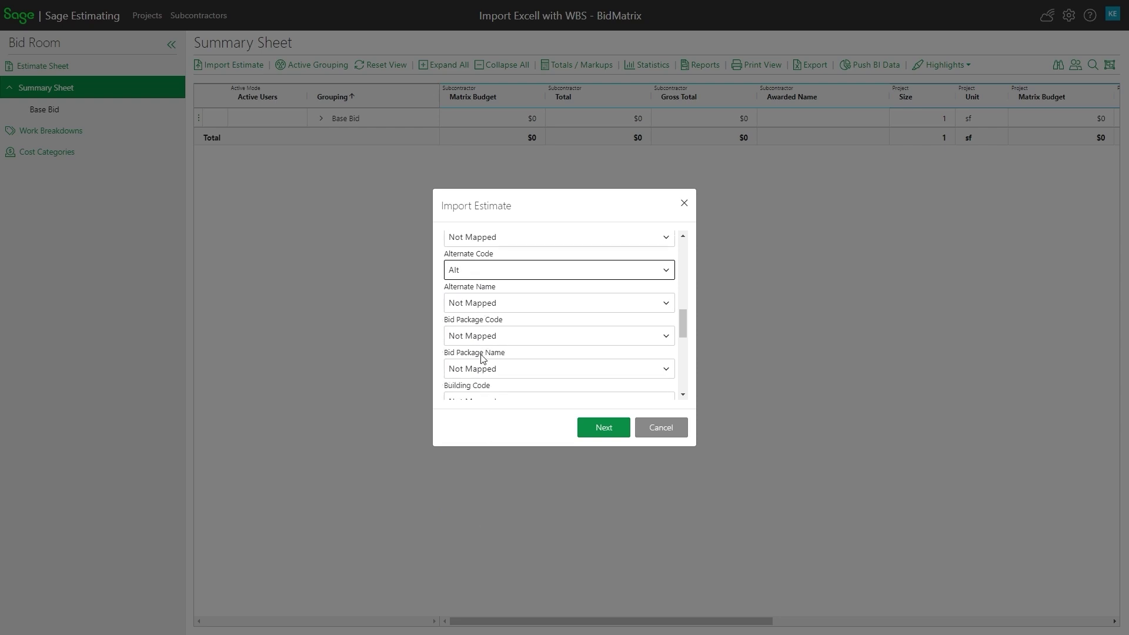
left_click(482, 340)
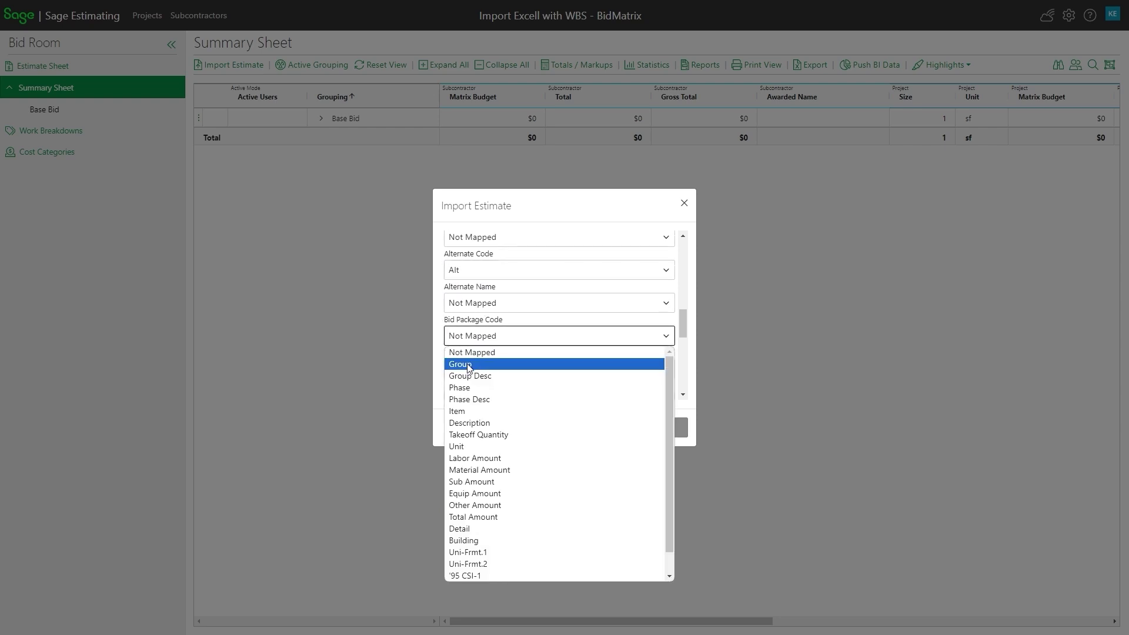
left_click(466, 364)
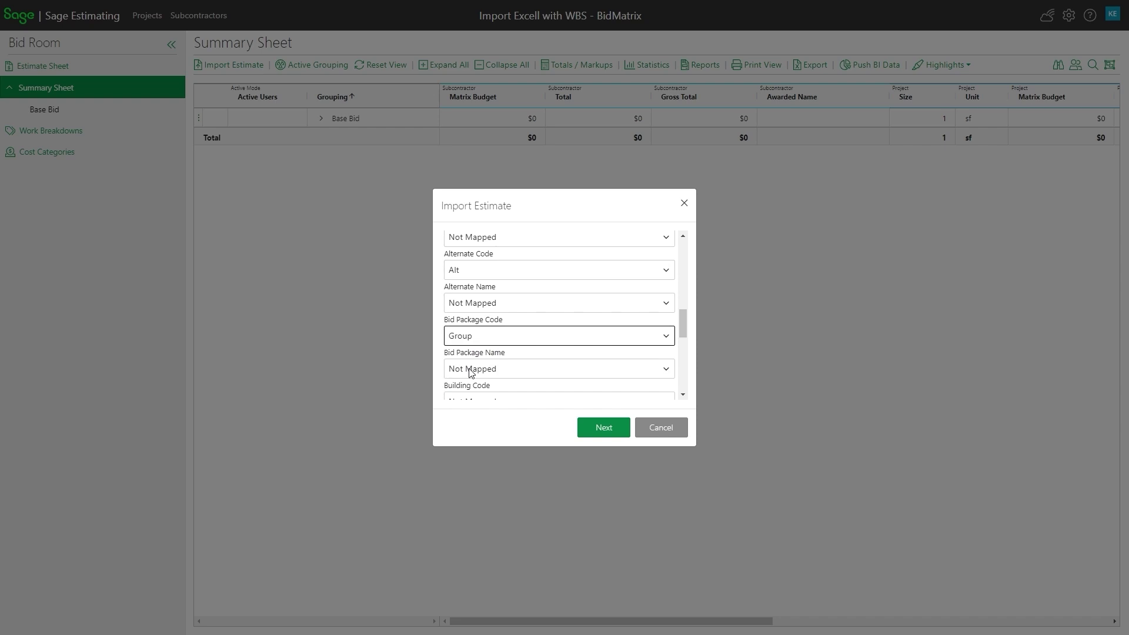
left_click(470, 371)
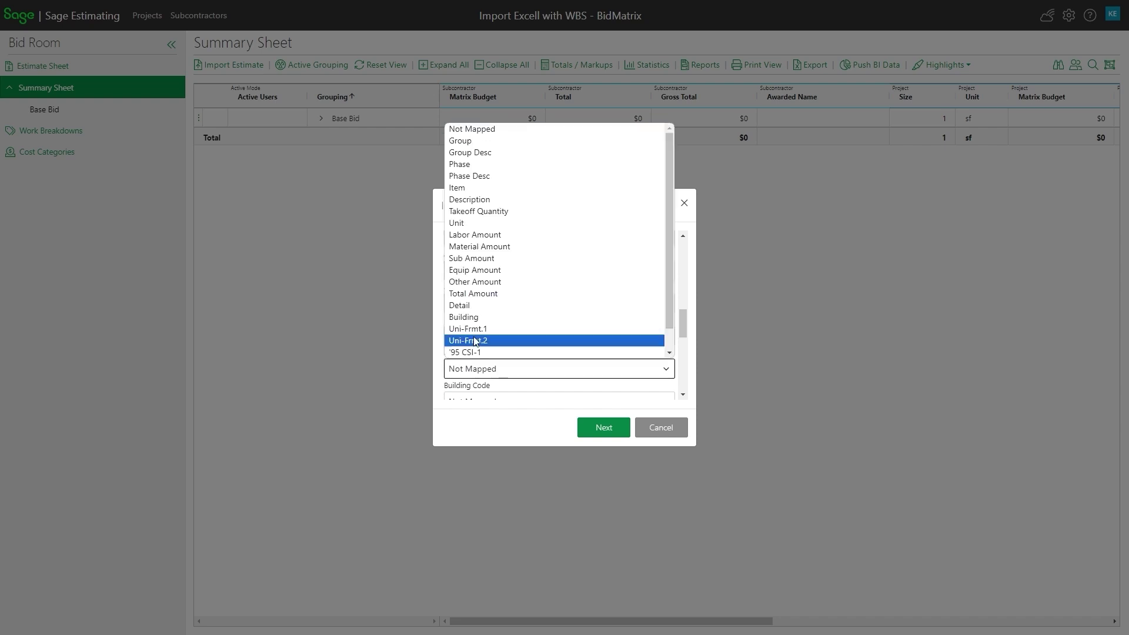
left_click(463, 157)
- Map Building Code to the Building column and Detail Code to the Detail column
scroll(507, 358, "down", 2)
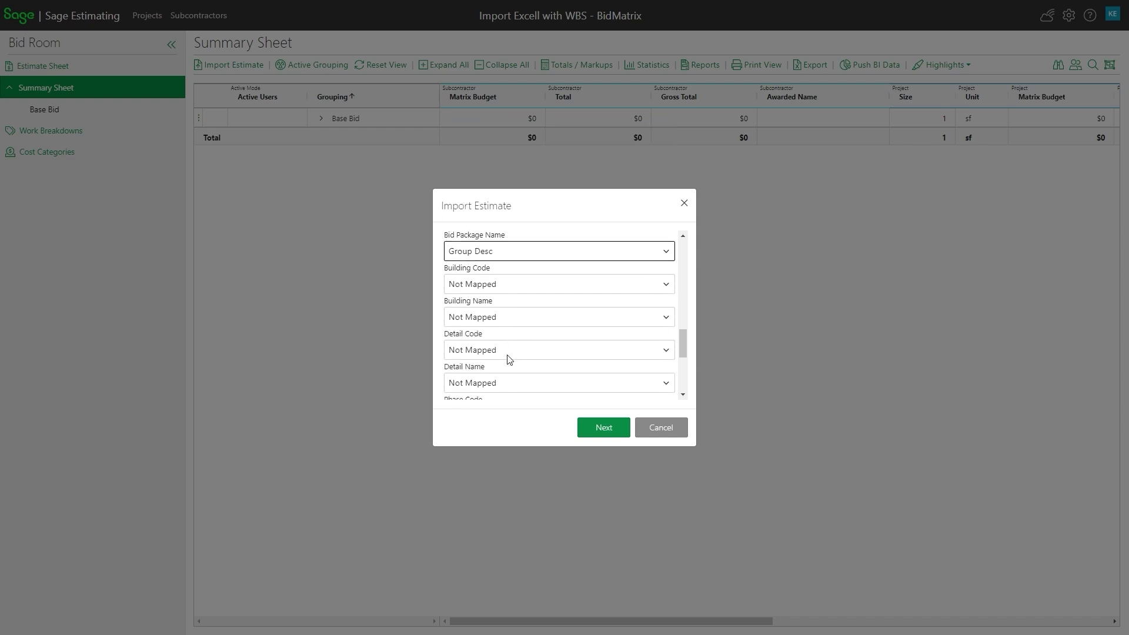
left_click(482, 288)
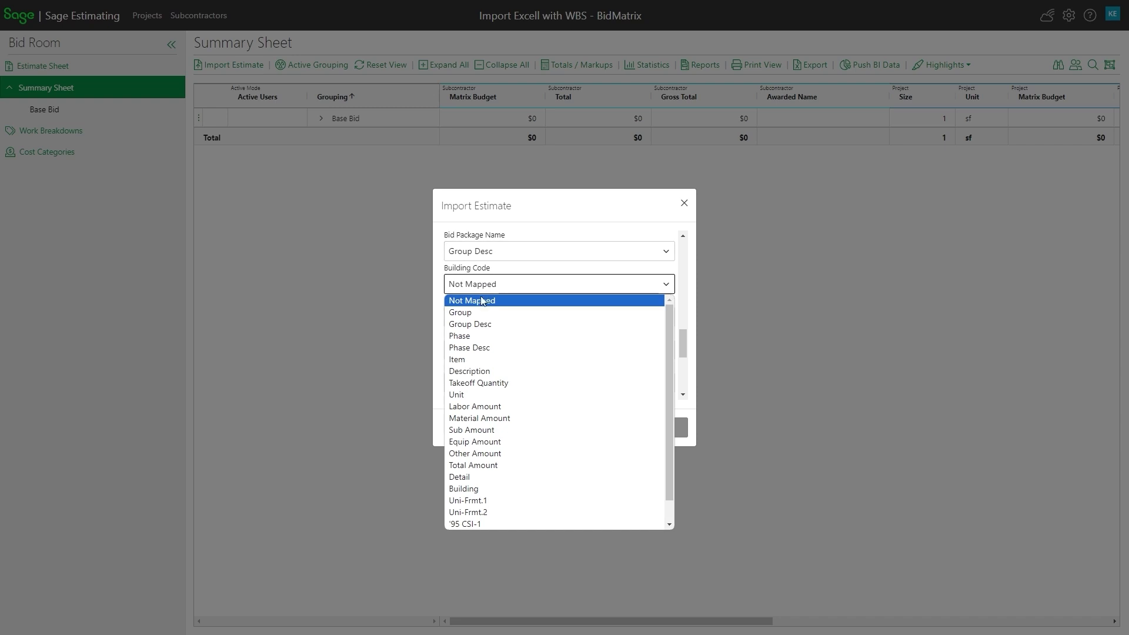
left_click(495, 489)
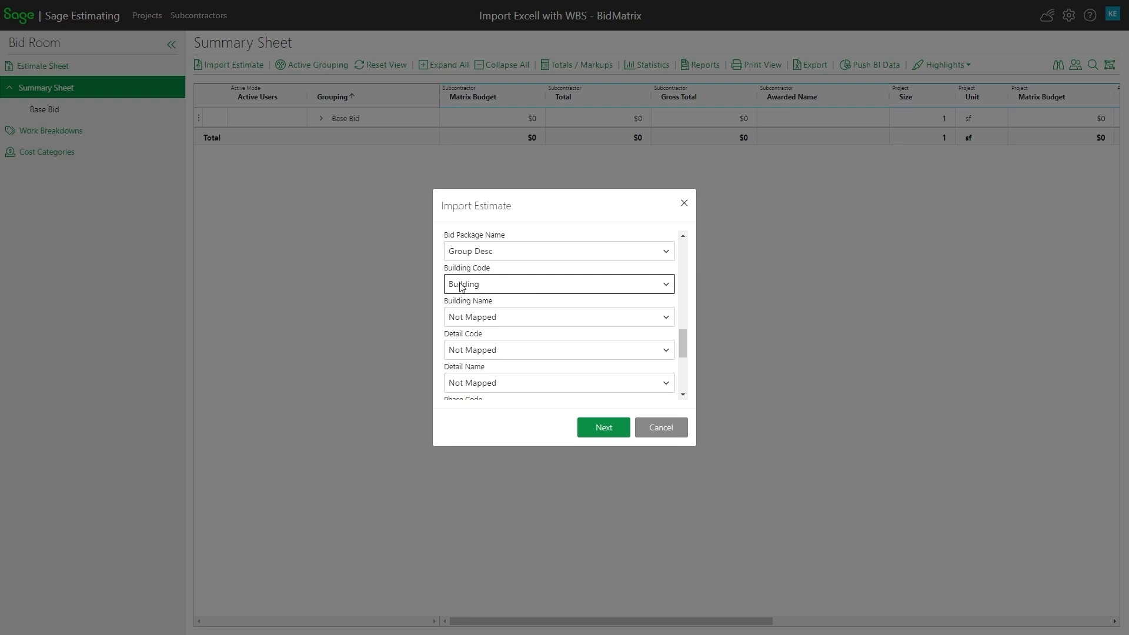
left_click(462, 354)
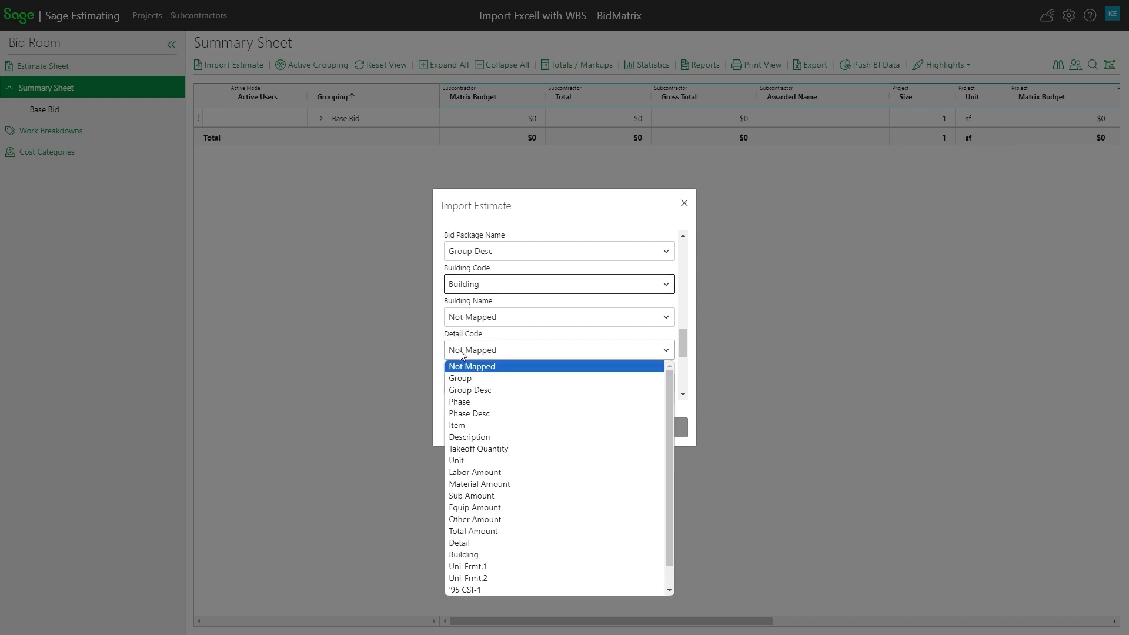
left_click(462, 542)
- Map Phase Code to the Phase column and Phase Name to the Phase Desc column
scroll(510, 360, "down", 2)
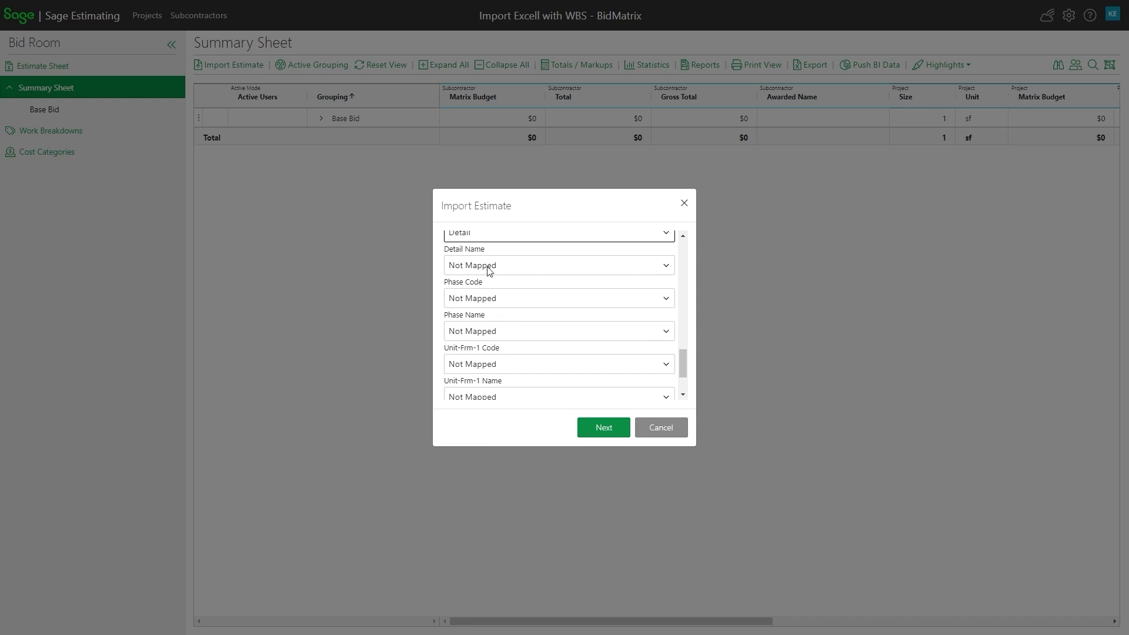
left_click(469, 304)
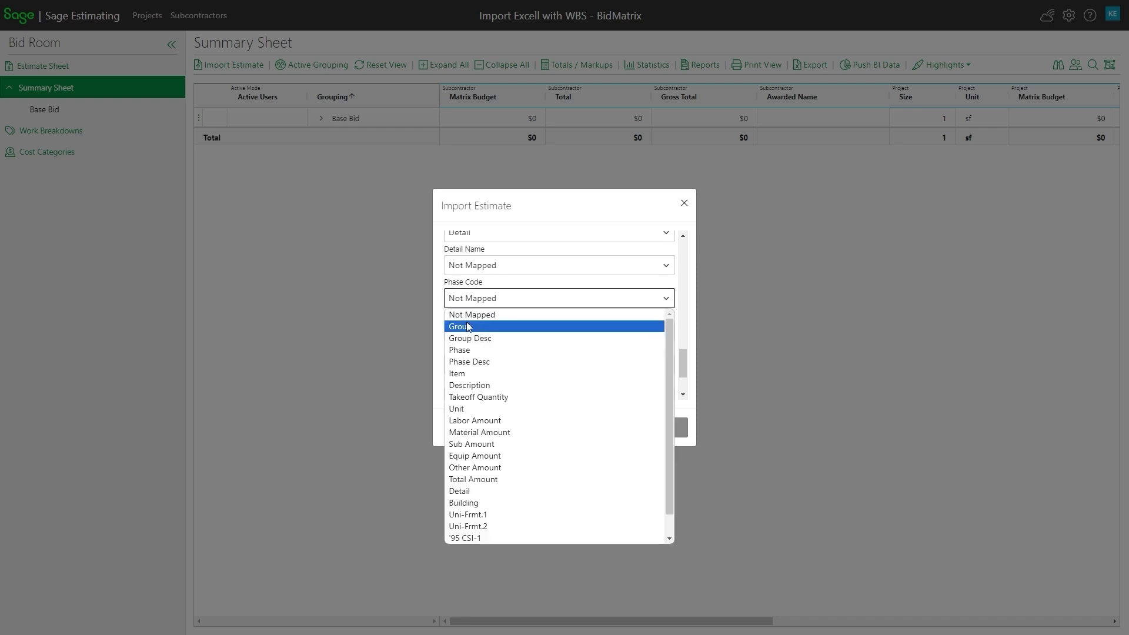
left_click(486, 351)
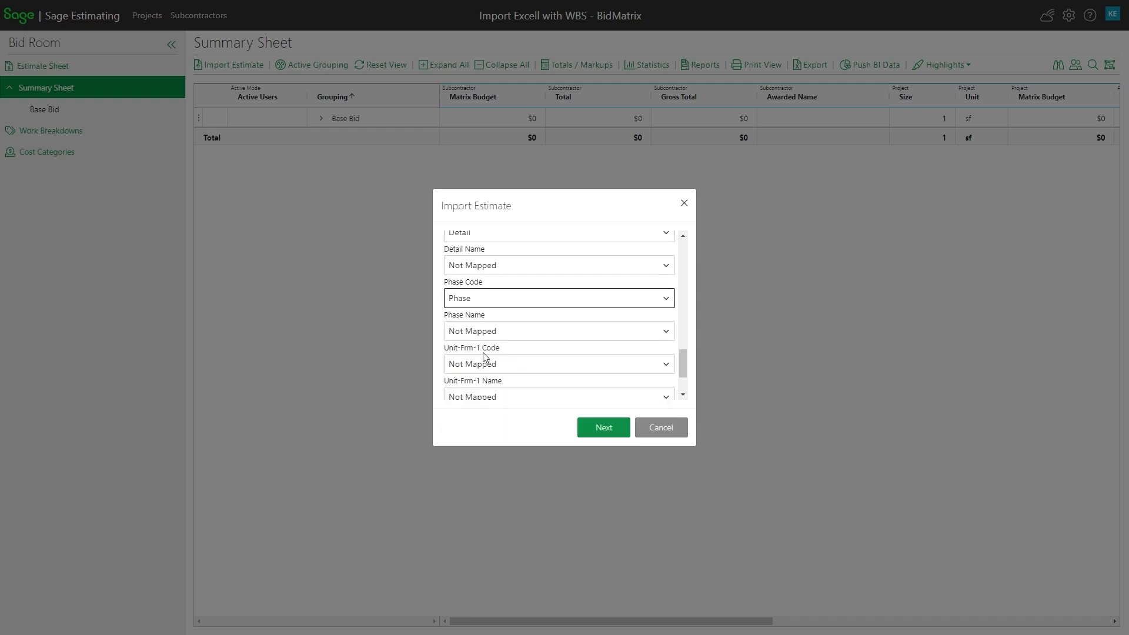
left_click(477, 336)
left_click(485, 396)
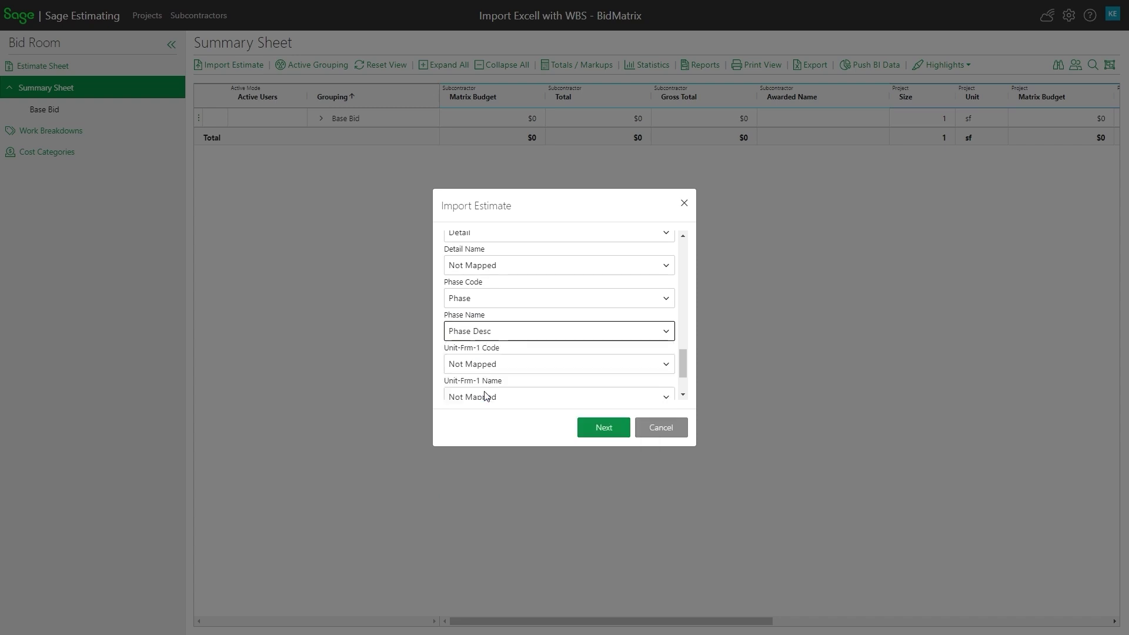
- Map Unit-Frm-1 Code to the Uni-Frmt.1 column and Unit-Frm-2 Code to the Uni-Frmt.2 column
scroll(494, 375, "down", 1)
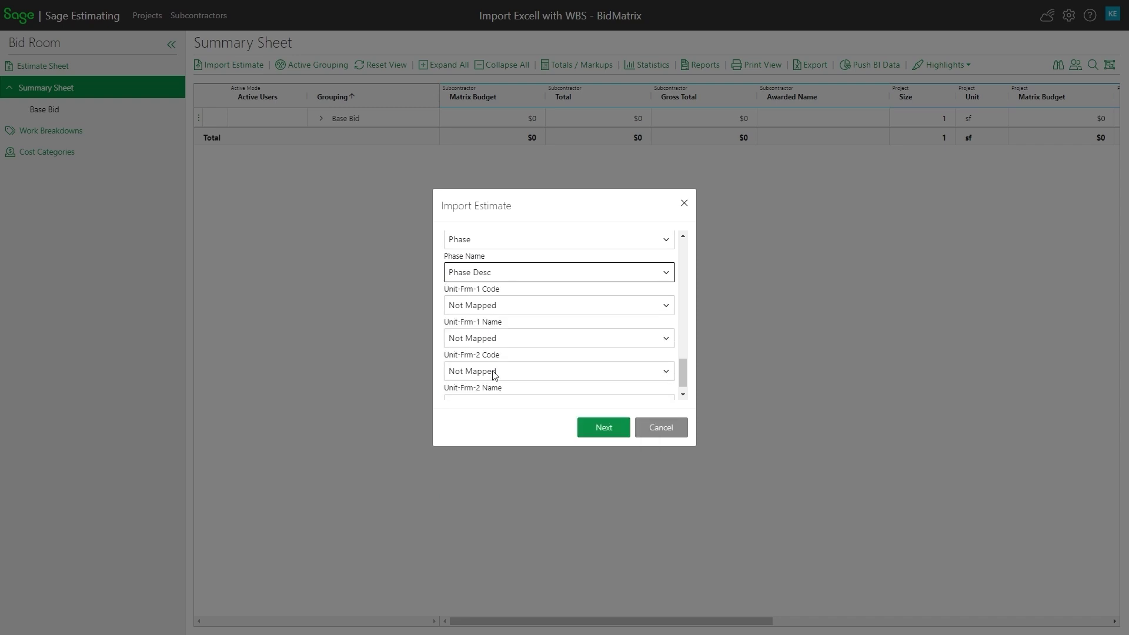
left_click(489, 307)
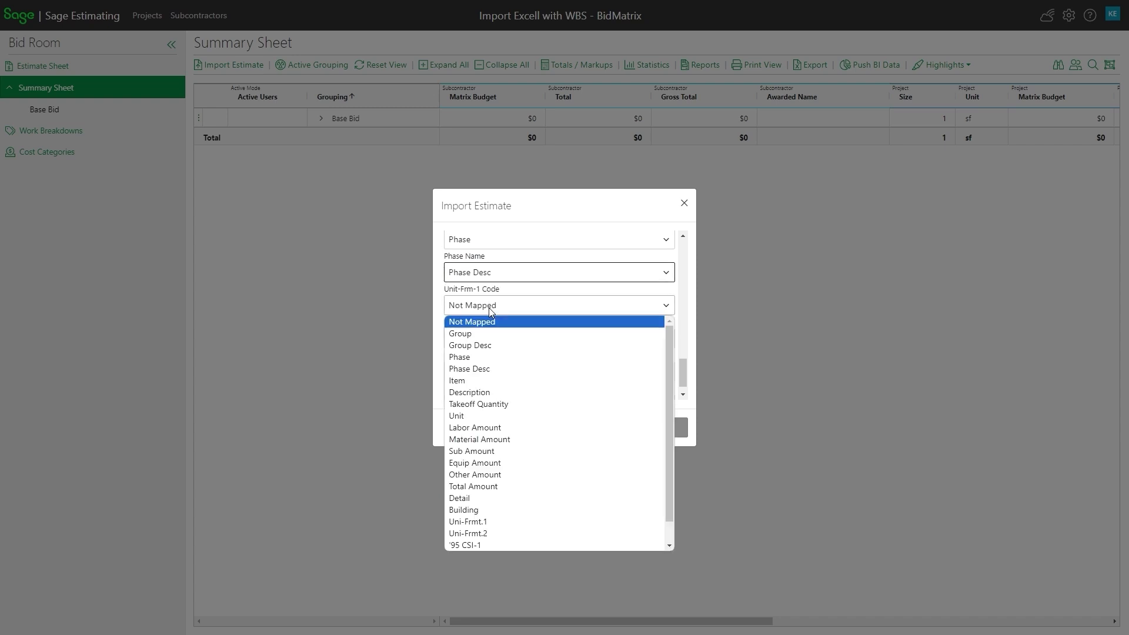
left_click(486, 521)
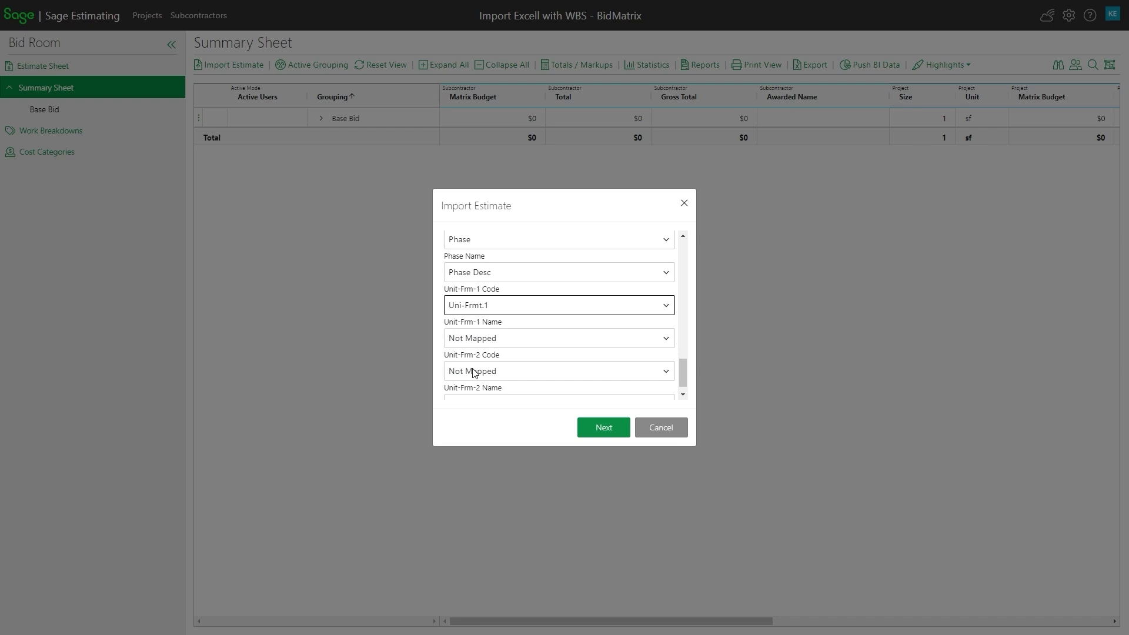
left_click(474, 372)
left_click(515, 336)
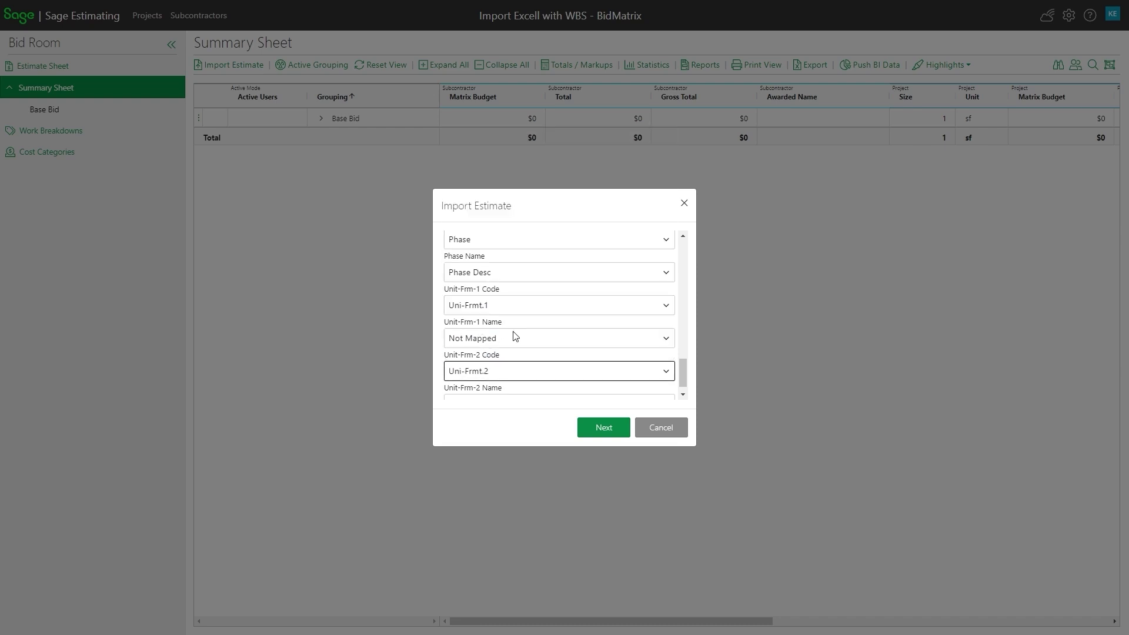
- Check the completed column mappings and proceed with the estimate import
scroll(515, 336, "down", 1)
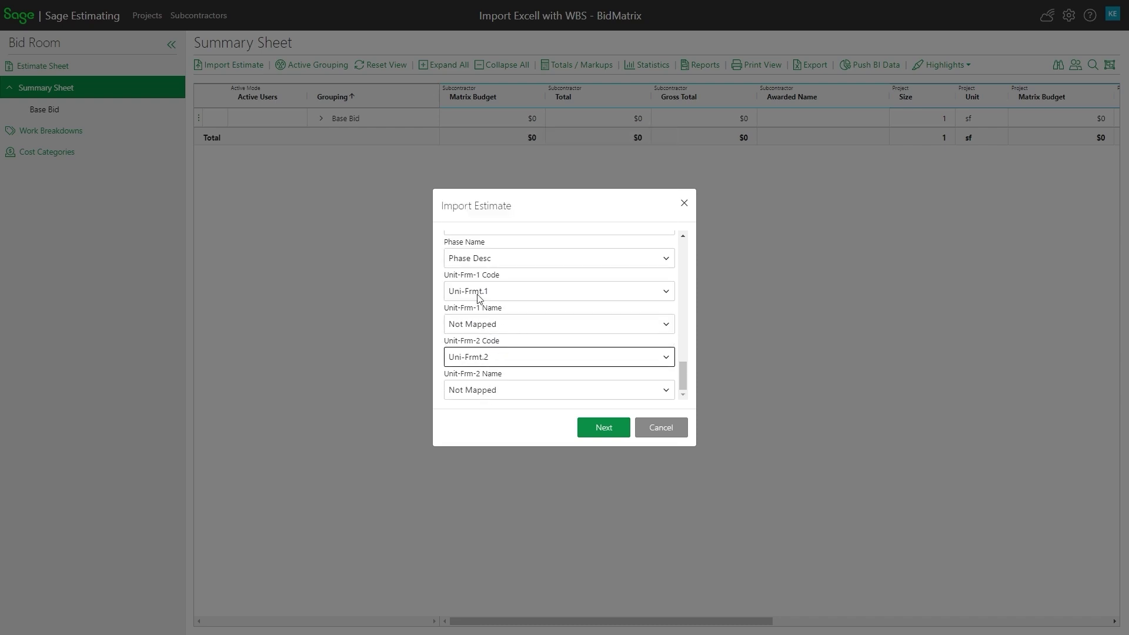
scroll(517, 333, "up", 15)
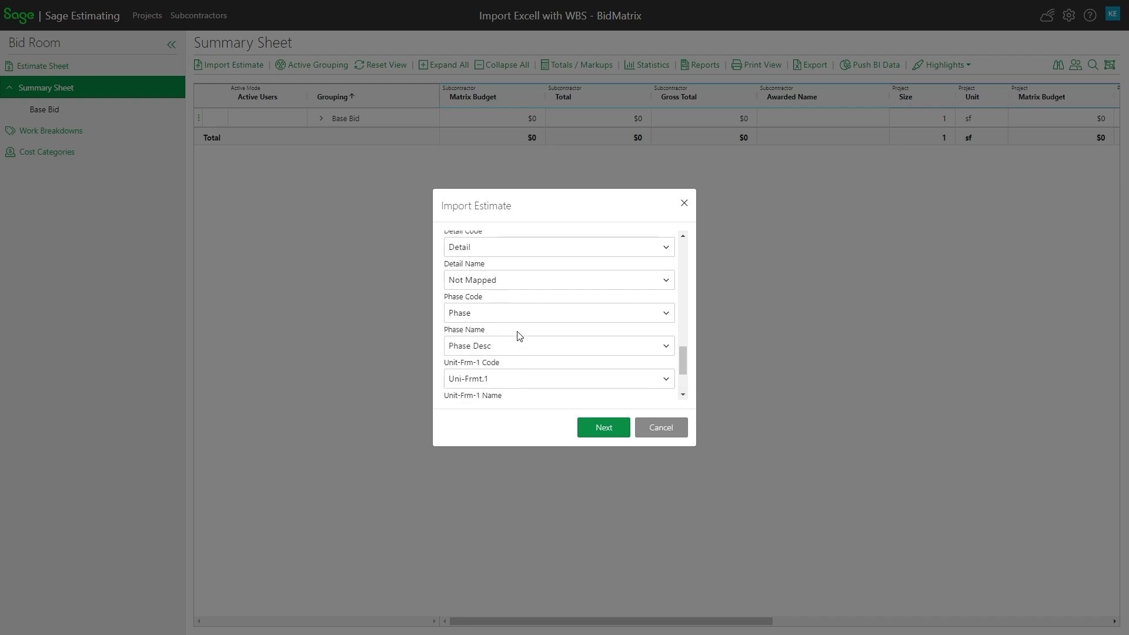
left_click(589, 434)
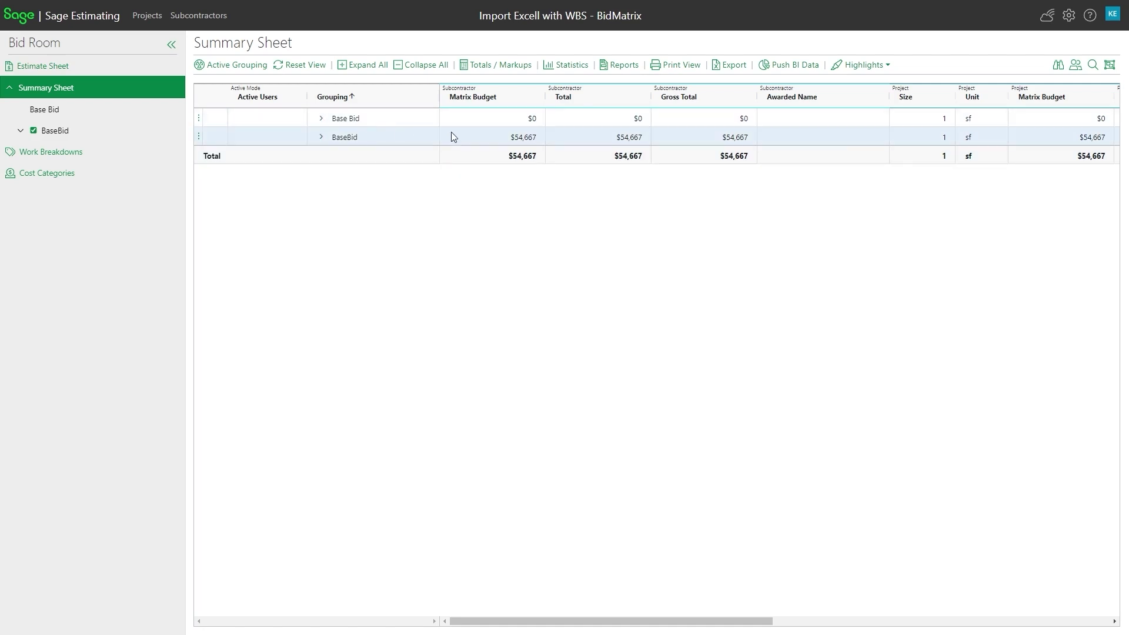
- Open the 03-00-00 - CONCRETE bid matrix under BaseBid and examine the item supplements of 03-11-13 - CONCRETE FORMING
left_click(321, 138)
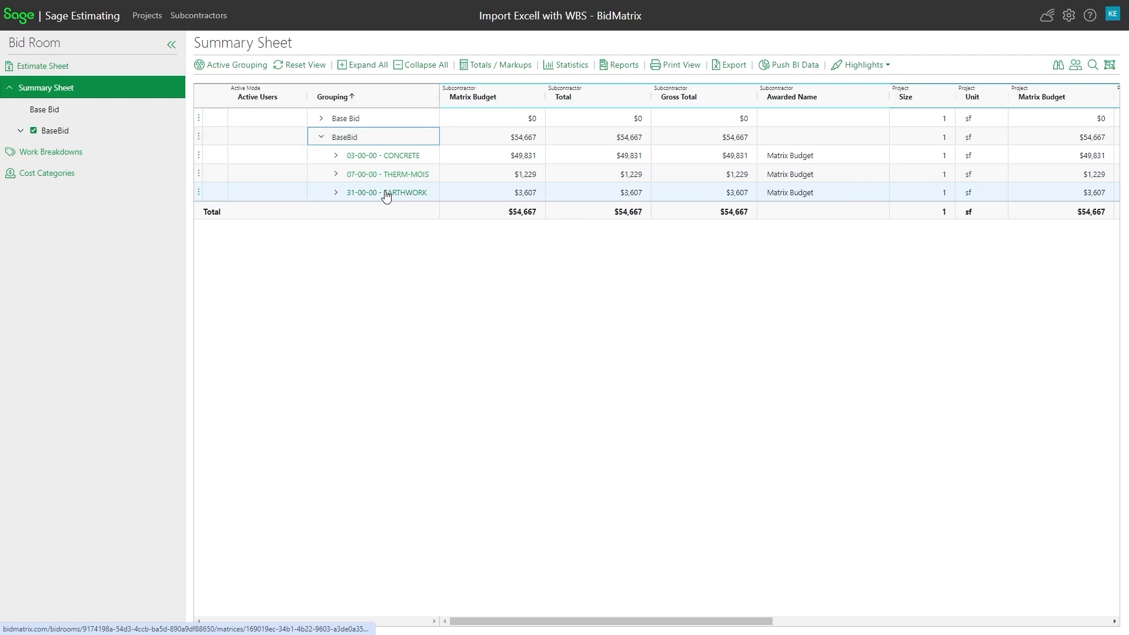
left_click(355, 157)
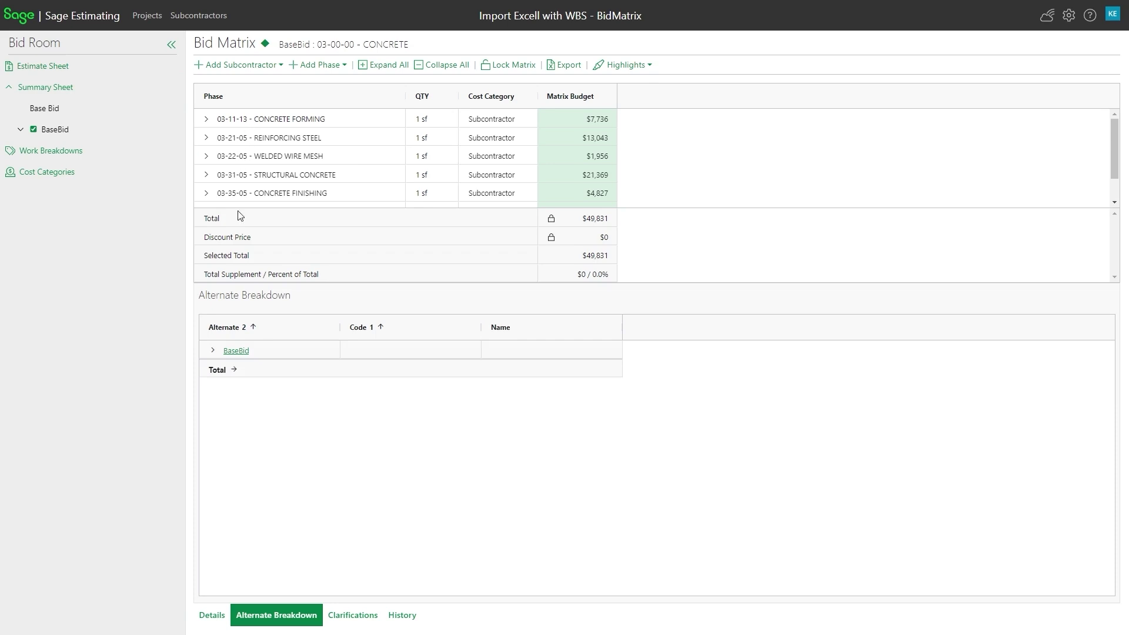
left_click(206, 119)
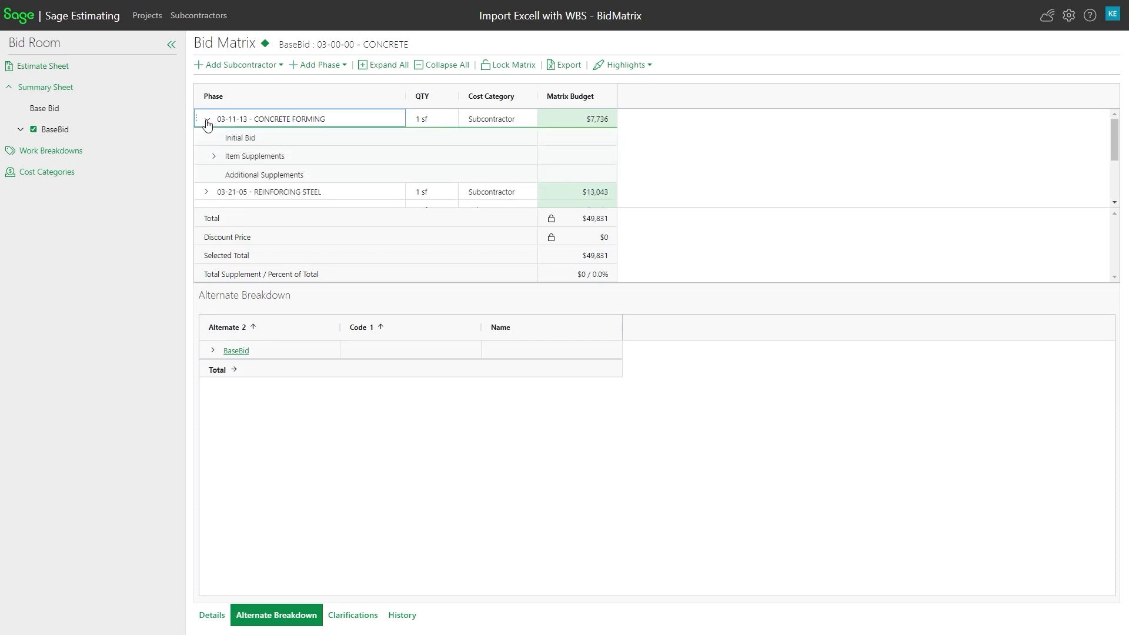
left_click(216, 162)
left_click(215, 160)
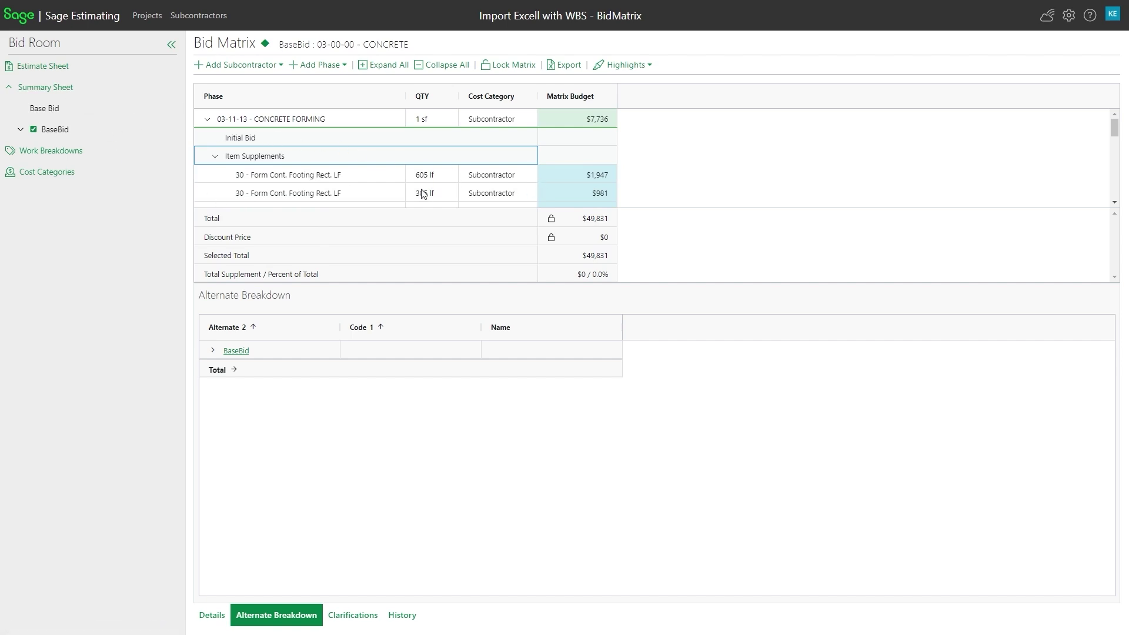
right_click(505, 185)
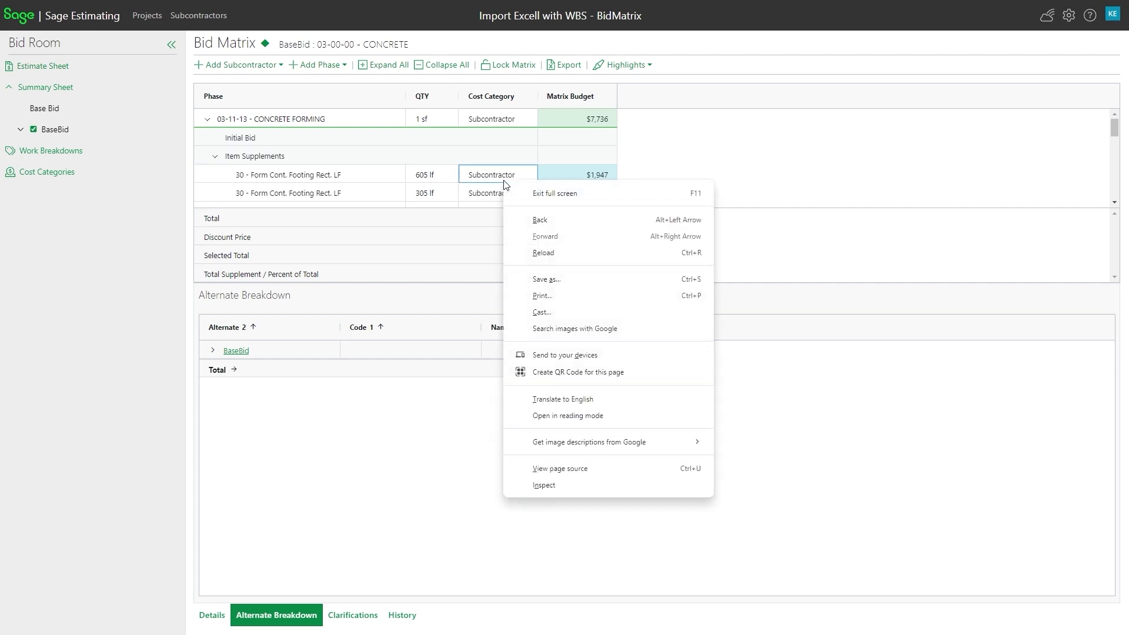
left_click(355, 186)
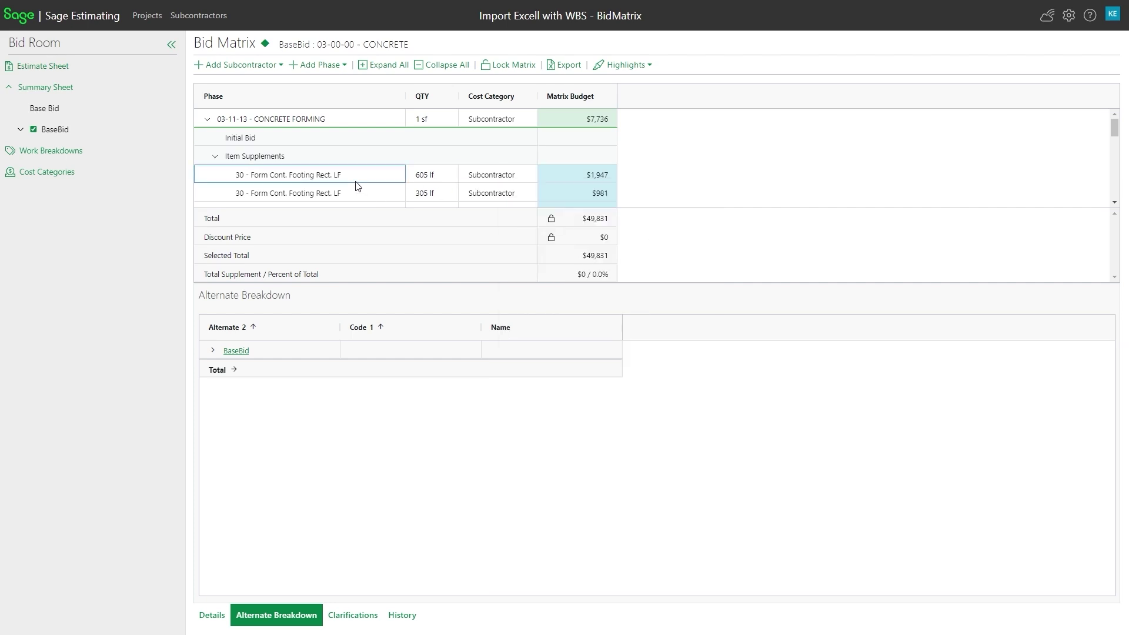
right_click(356, 186)
left_click(357, 180)
left_click(497, 177)
right_click(498, 177)
key("Escape")
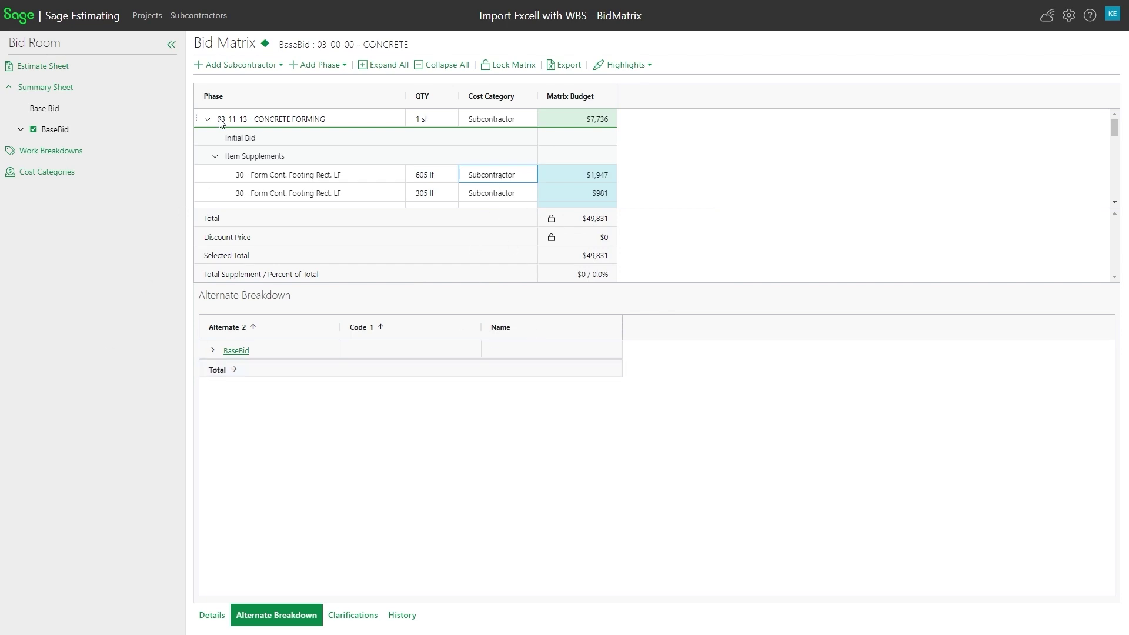
- Group the Summary Sheet rows by Building directly after Alternate, and expand Building A under BaseBid
left_click(63, 88)
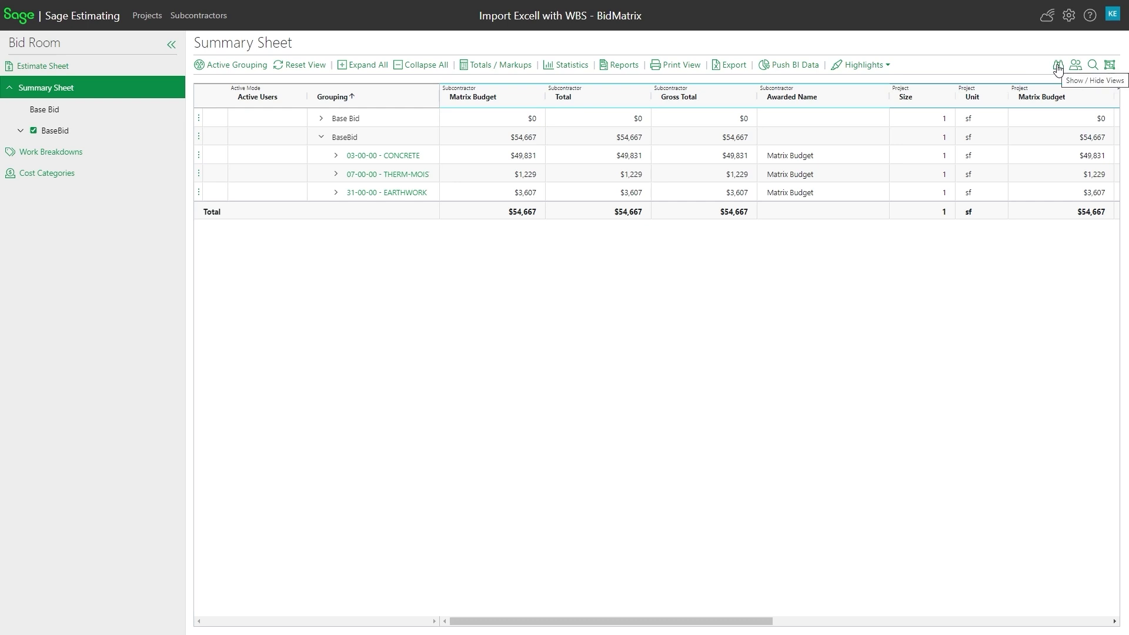
left_click(1109, 65)
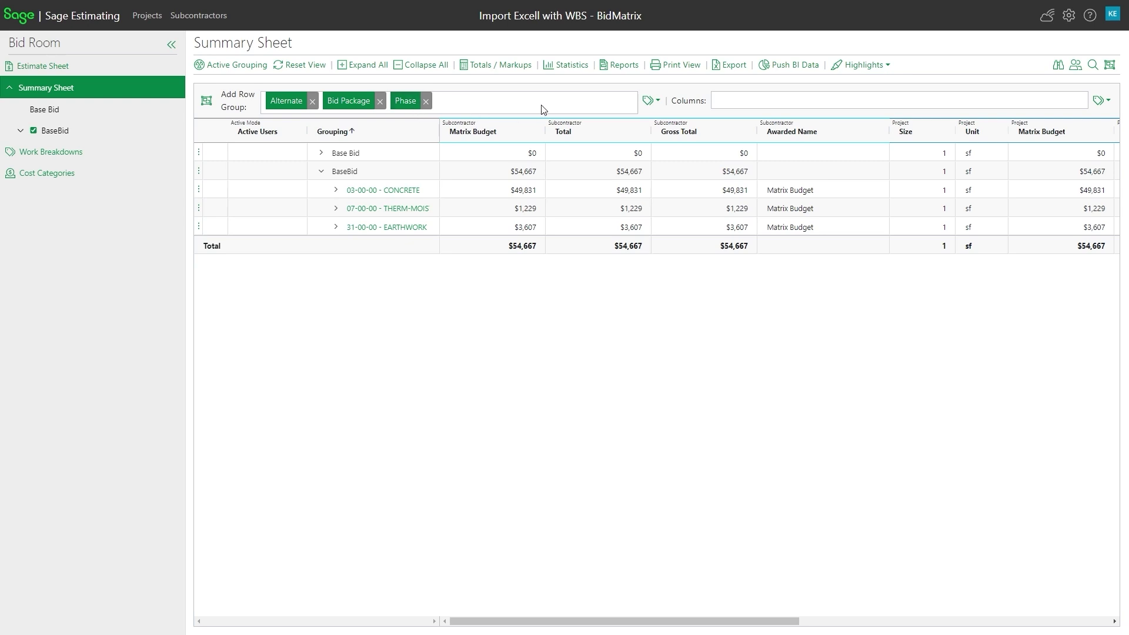
left_click(656, 103)
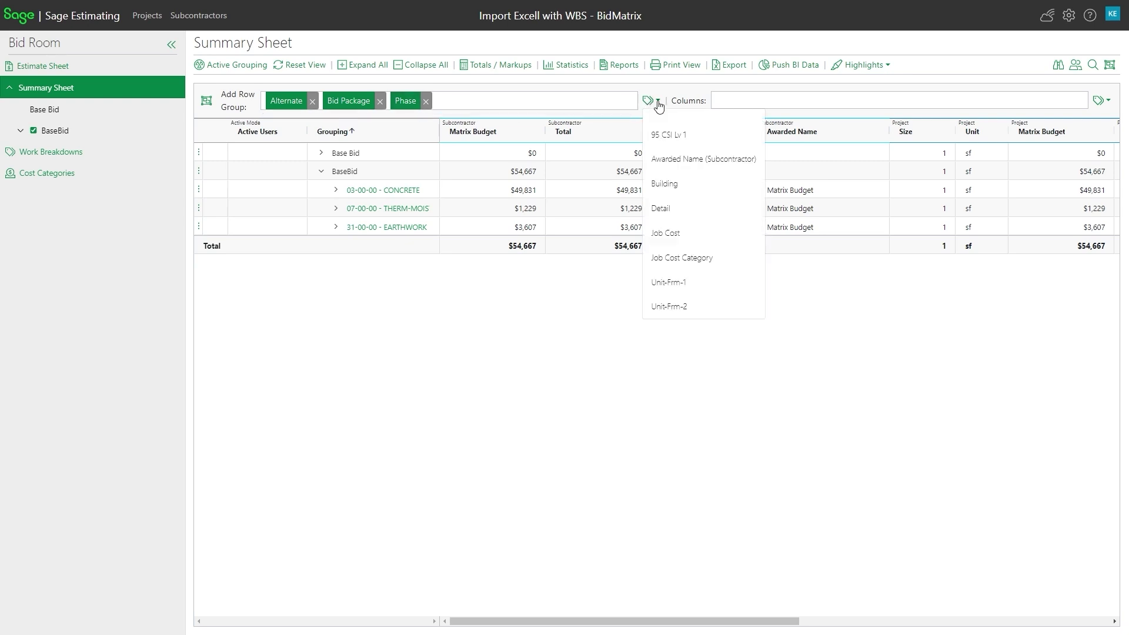
left_click(679, 194)
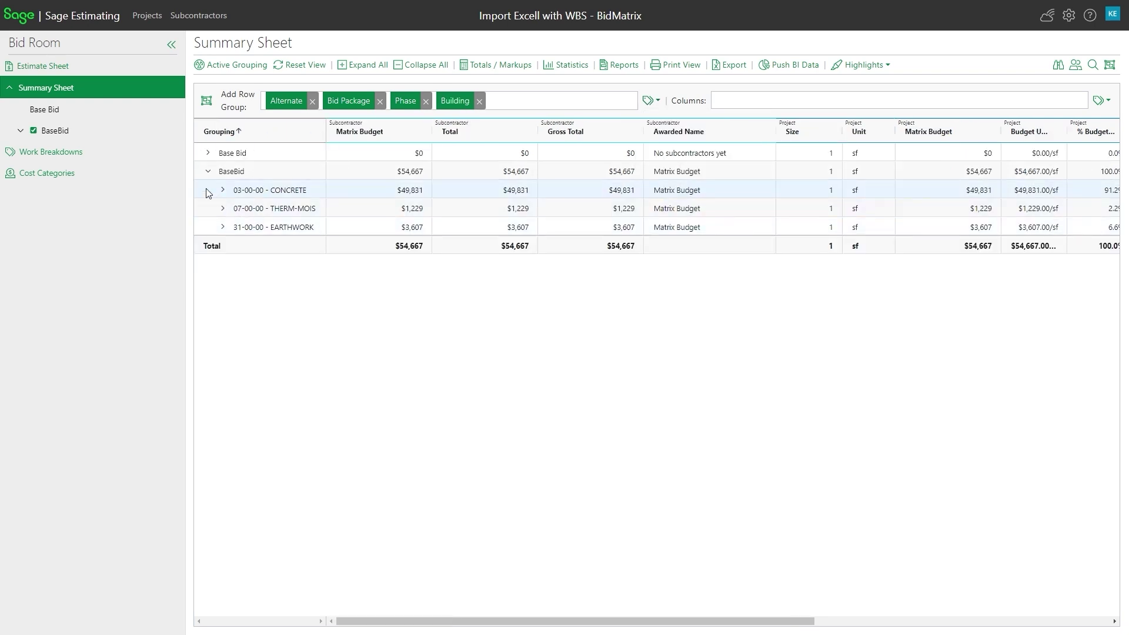
left_click(223, 190)
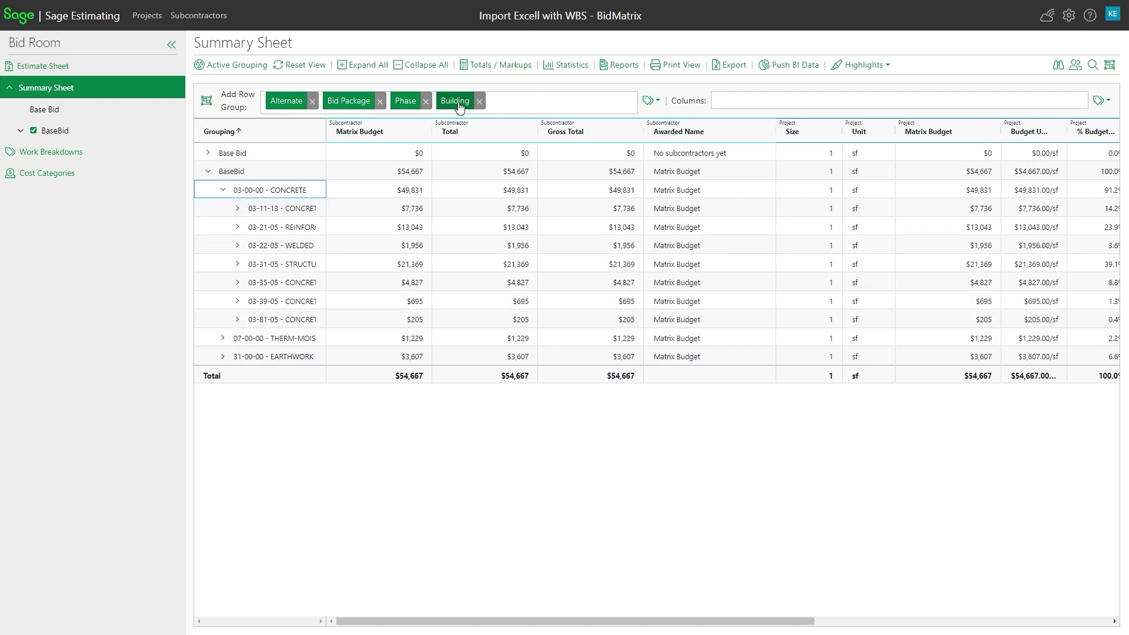
left_click_drag(457, 102, 342, 100)
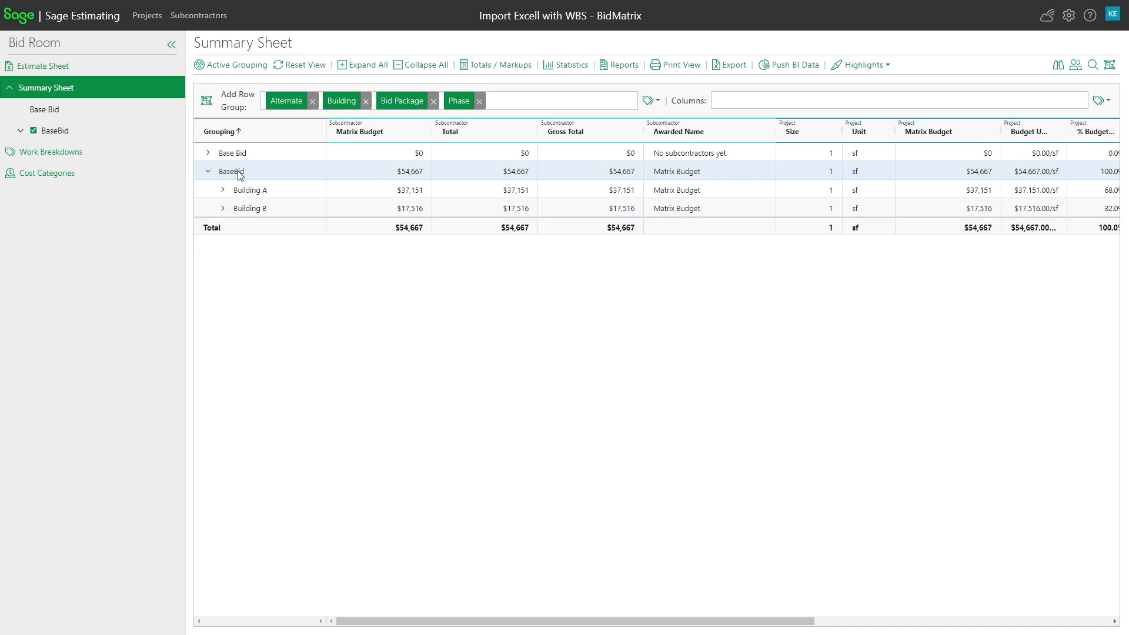
left_click(223, 190)
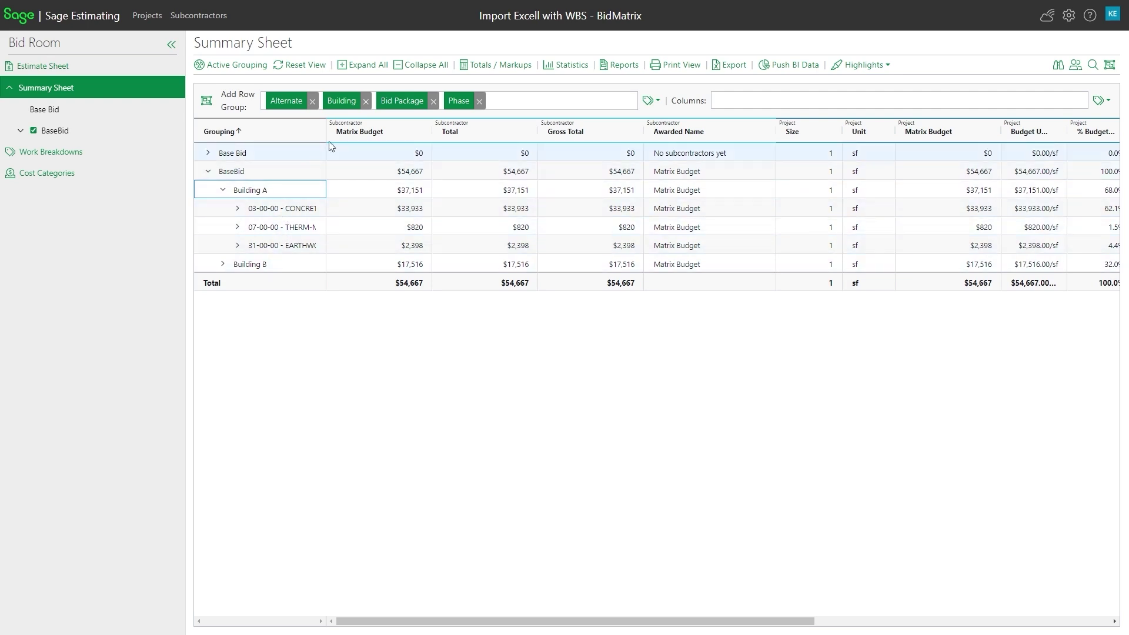
- Replace the Bid Package and Phase row groups with Unit-Frm-1 and Unit-Frm-2, and expand A SUBSTRUCTURE and B SHELL
left_click(651, 100)
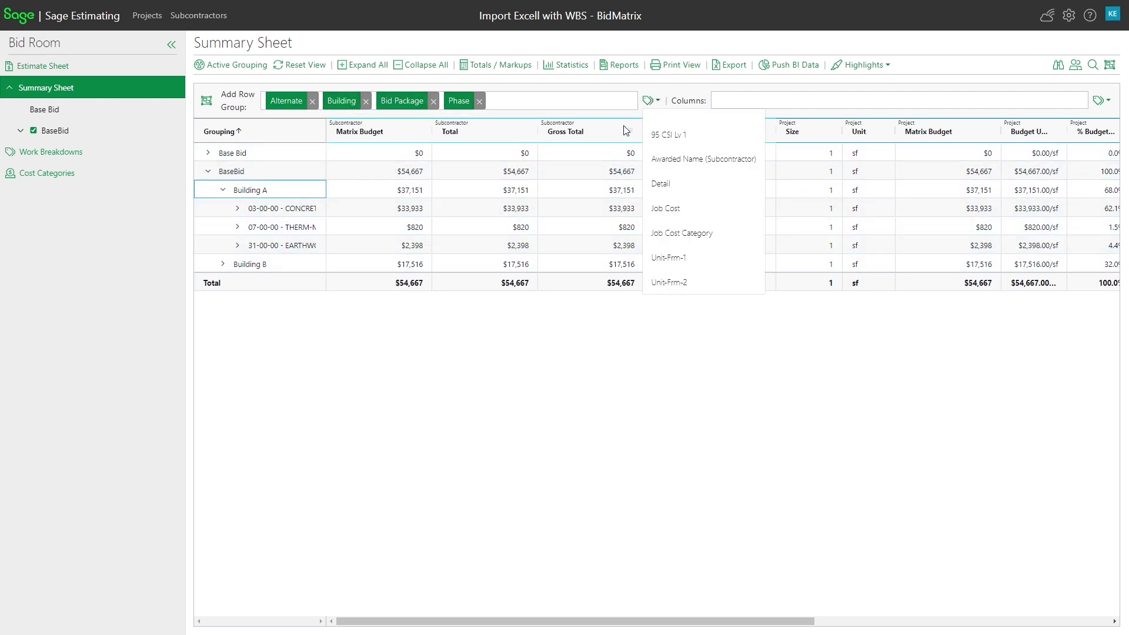
left_click(689, 265)
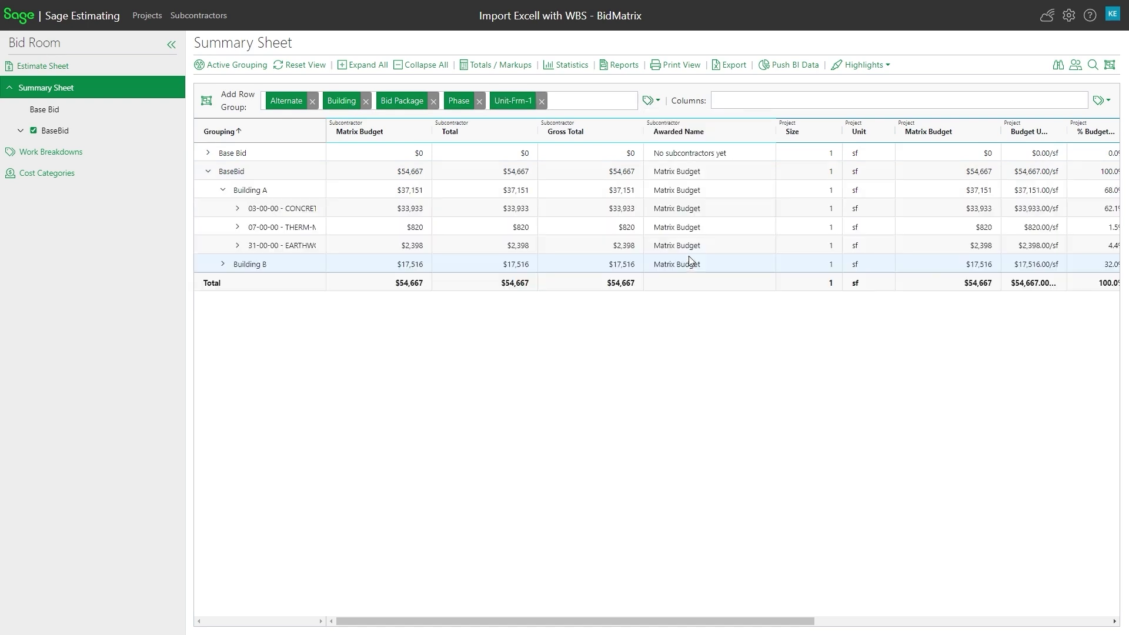
left_click(650, 101)
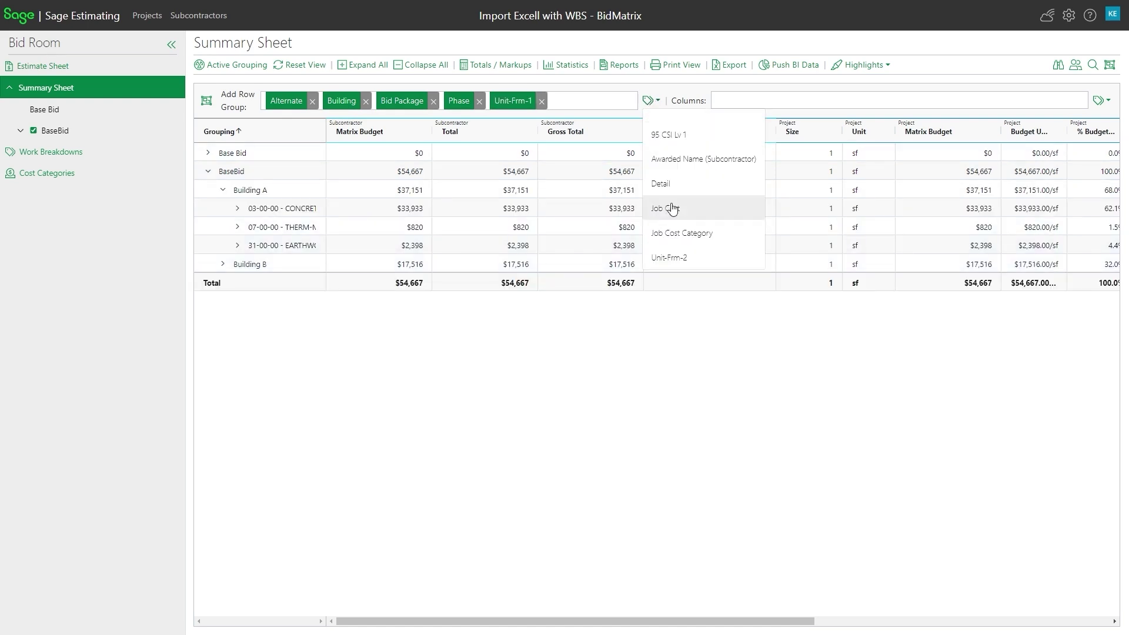
left_click(679, 257)
left_click(480, 101)
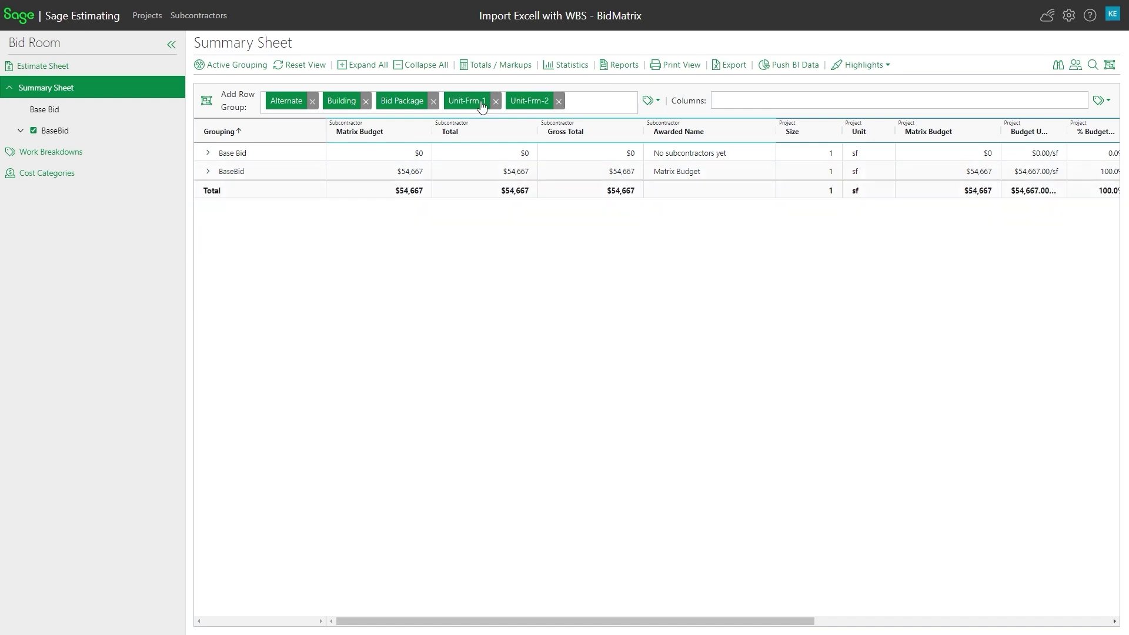
left_click(433, 101)
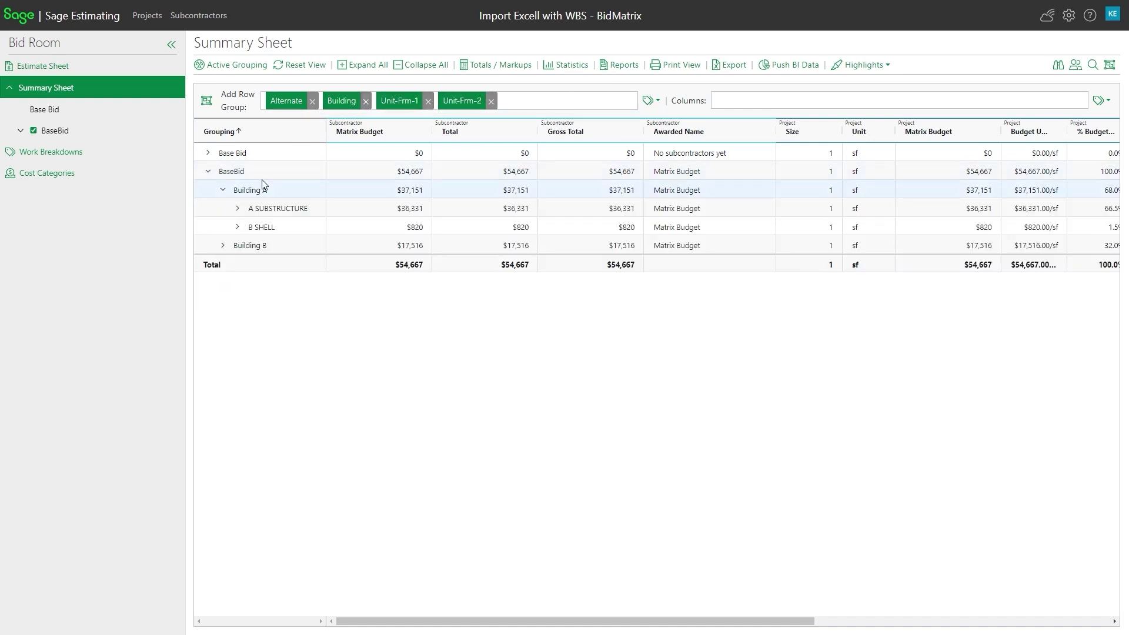
left_click(238, 208)
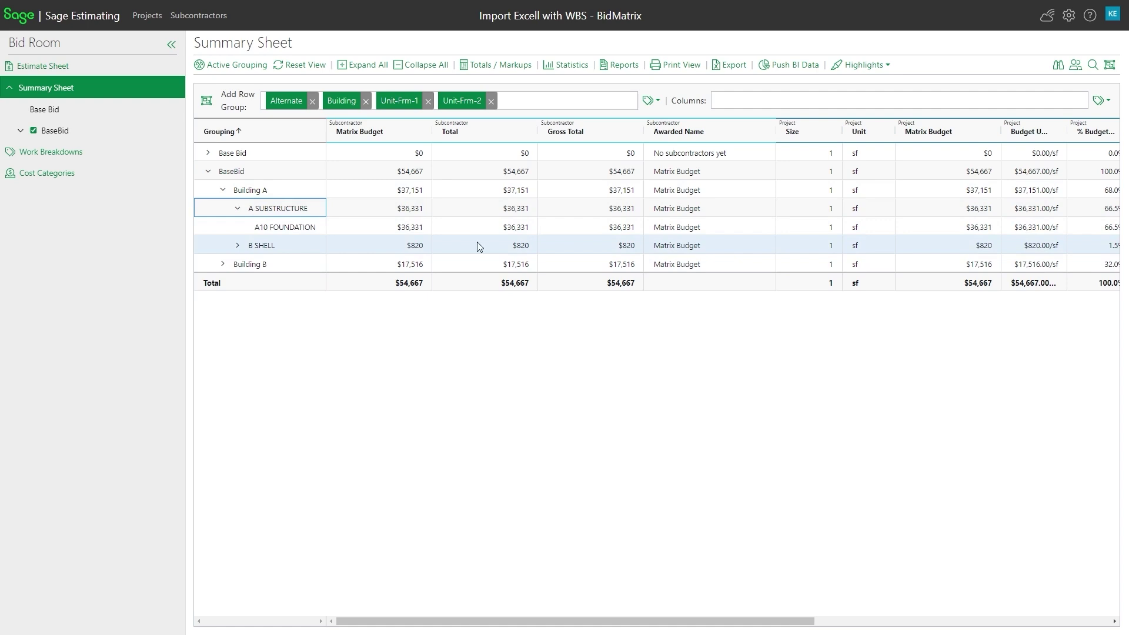
left_click(237, 245)
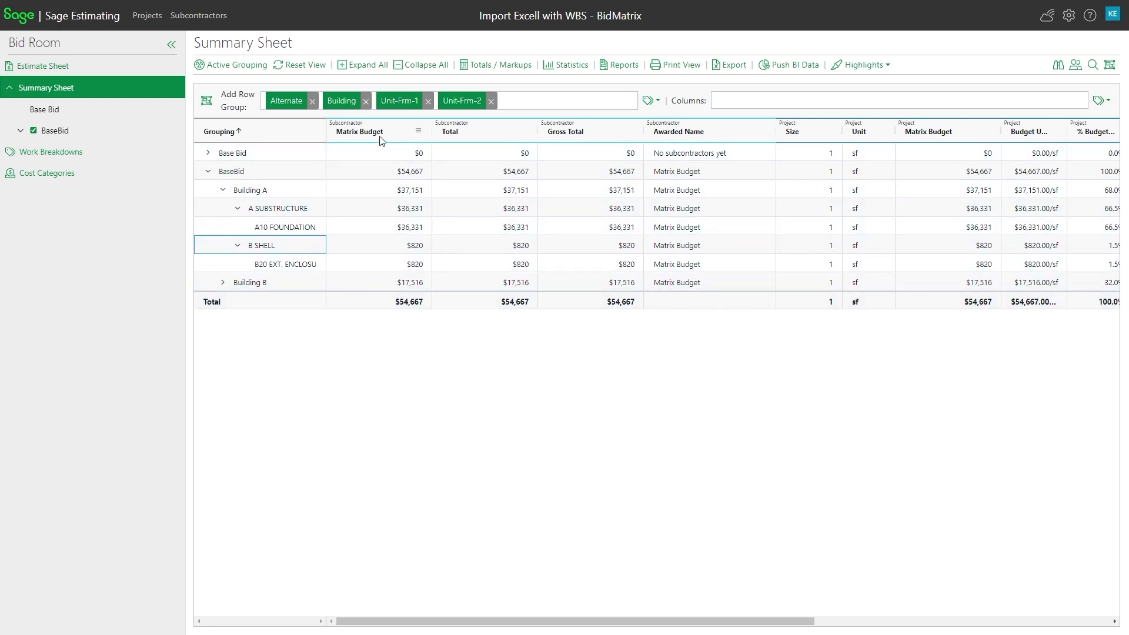
- Show the Estimate columns Labor, Subcontractor, Equipment and Material in the Summary Sheet and review their costs
left_click(419, 130)
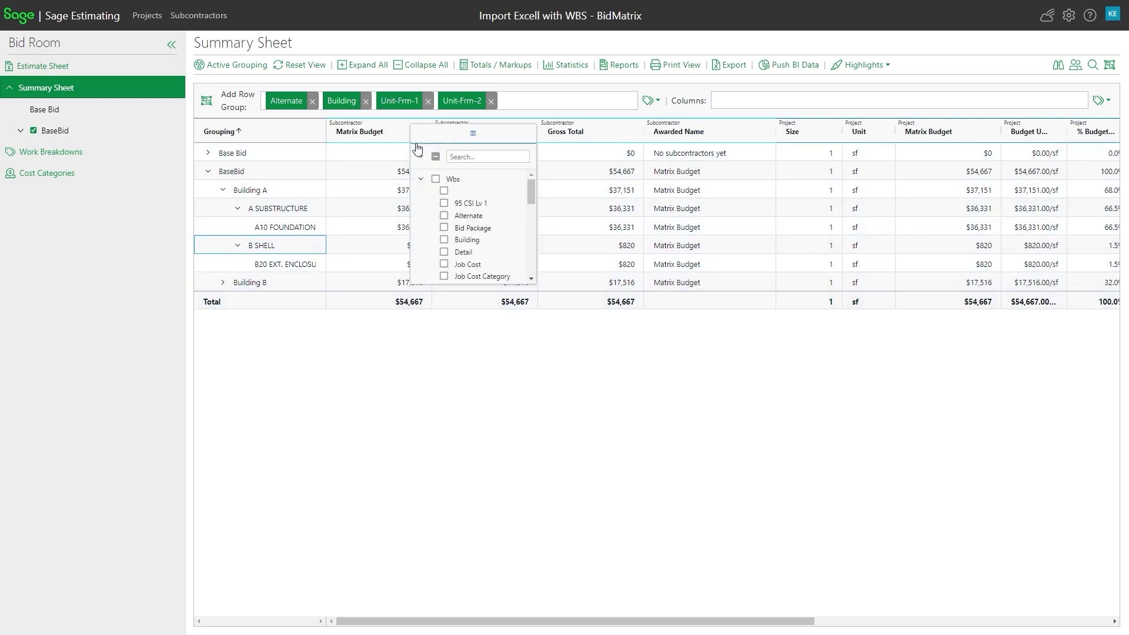
mouse_move(531, 194)
left_mouse_down()
mouse_move(534, 280)
mouse_move(539, 182)
mouse_move(523, 176)
left_mouse_up()
scroll(452, 217, "down", 1)
scroll(453, 217, "down", 3)
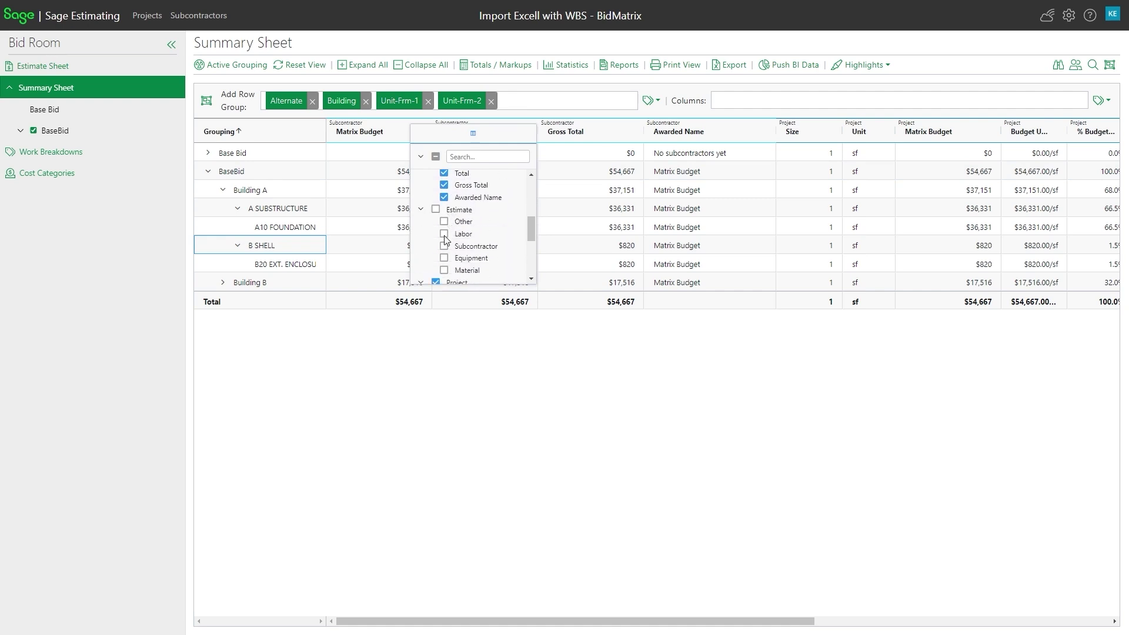
left_click(445, 234)
left_click(444, 247)
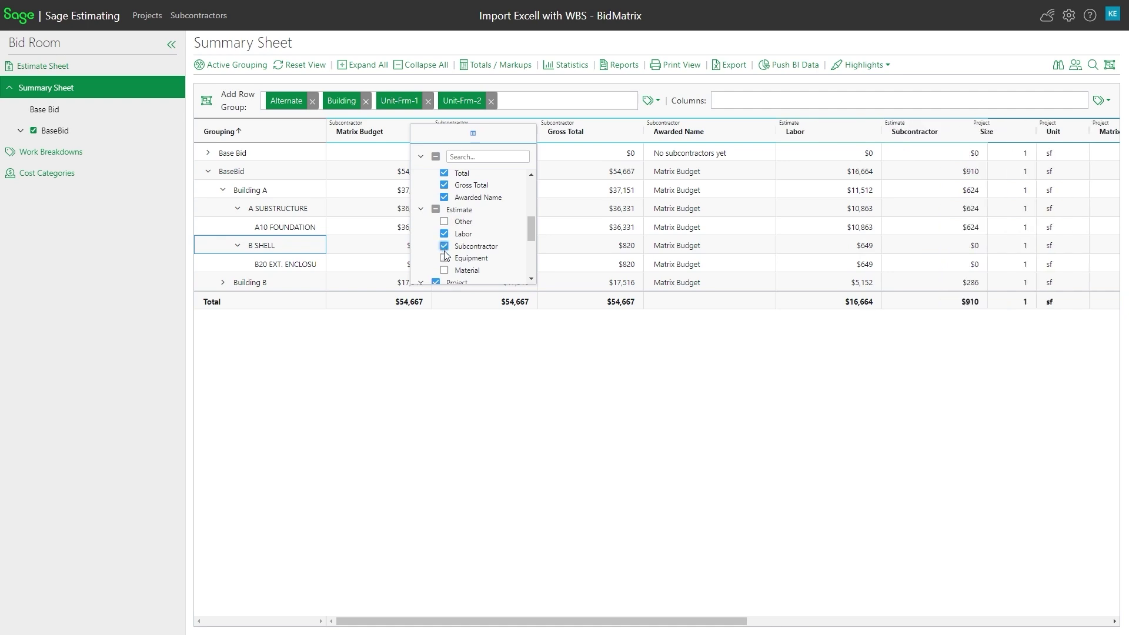
left_click(444, 259)
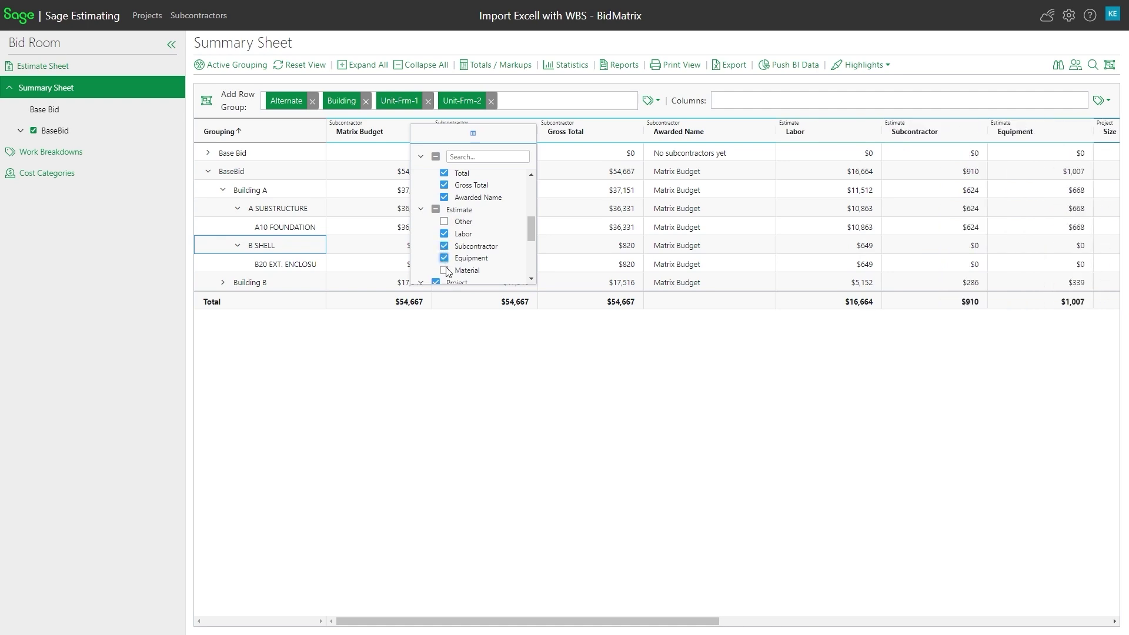
left_click(614, 440)
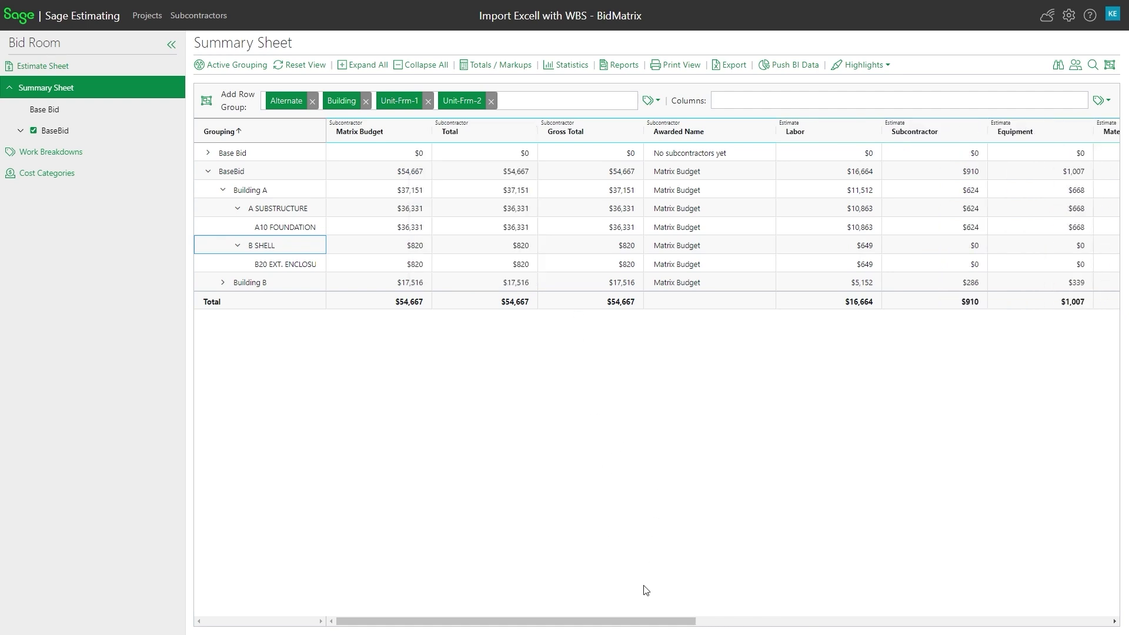
left_click_drag(641, 622, 801, 622)
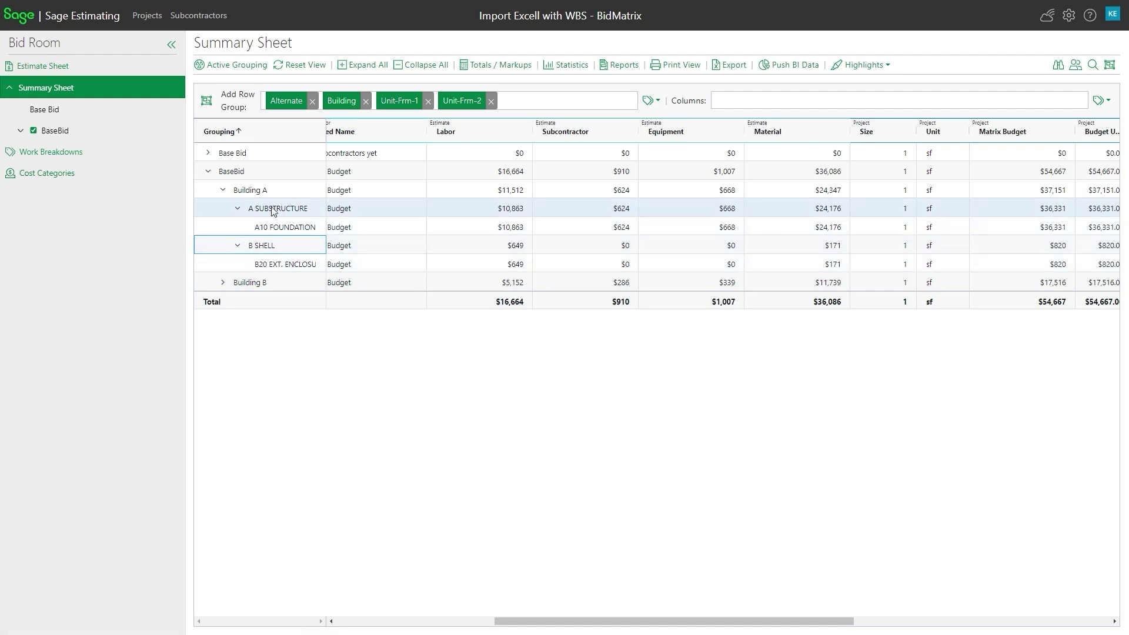
- Replace the Building, Unit-Frm-1 and Unit-Frm-2 row groups with Bid Package and Phase, expanding 03-00-00 - CONCRETE
left_click(365, 102)
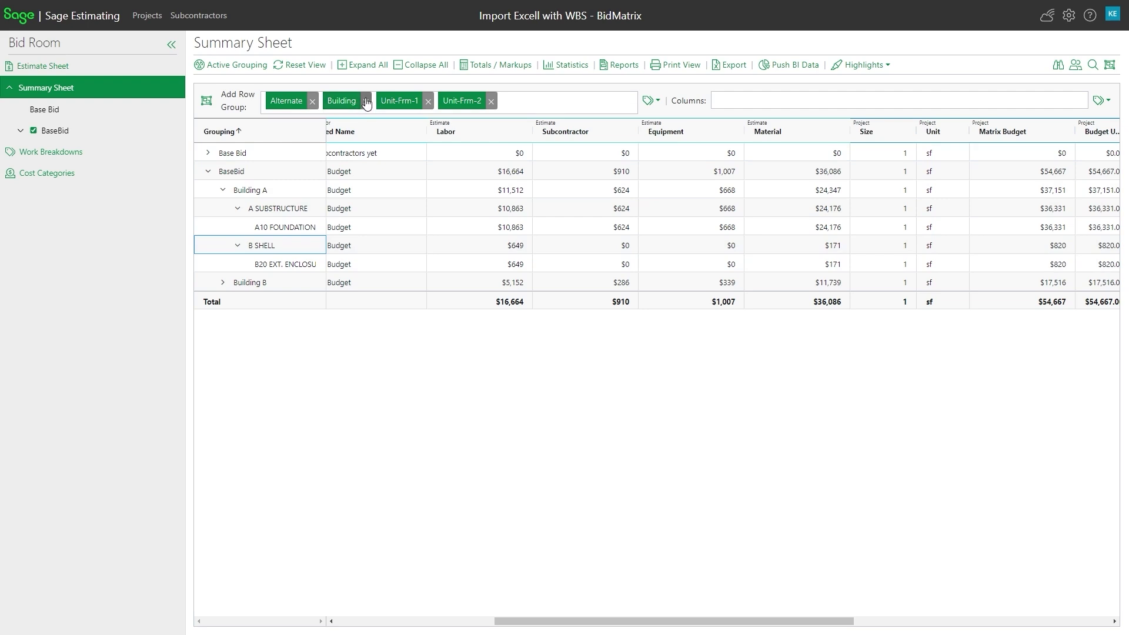
left_click(374, 101)
left_click(374, 101)
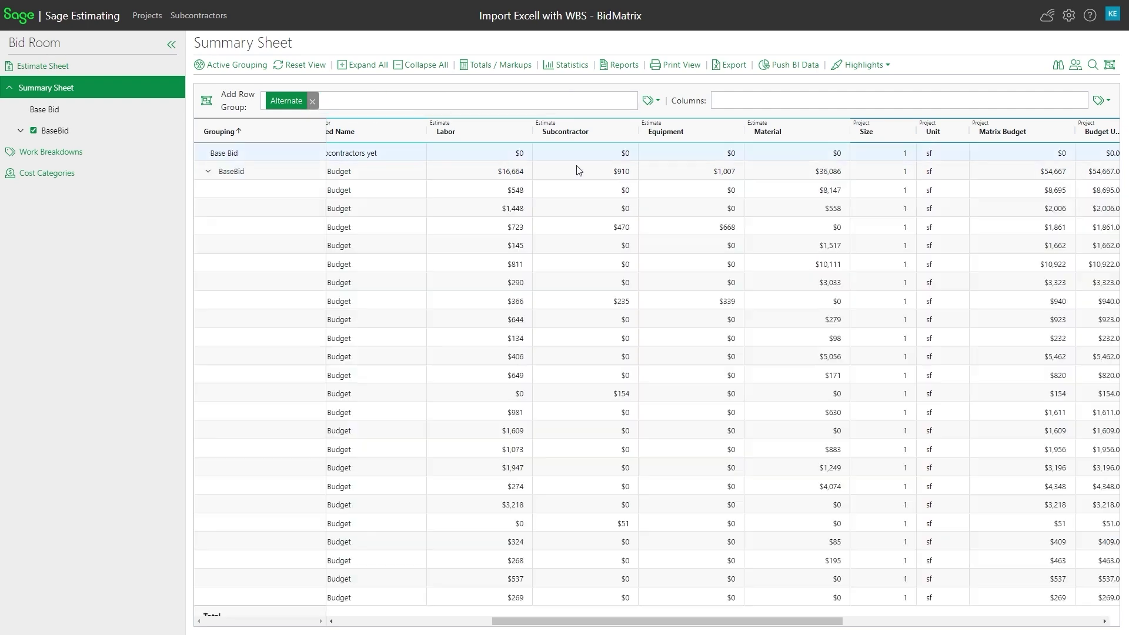
left_click(651, 101)
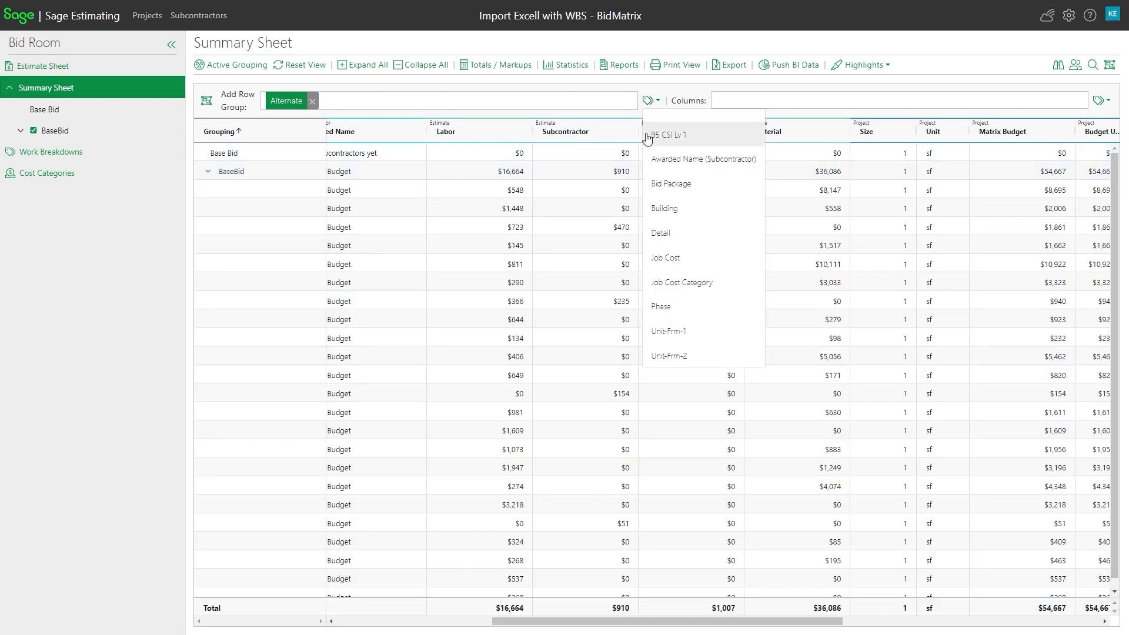
left_click(706, 193)
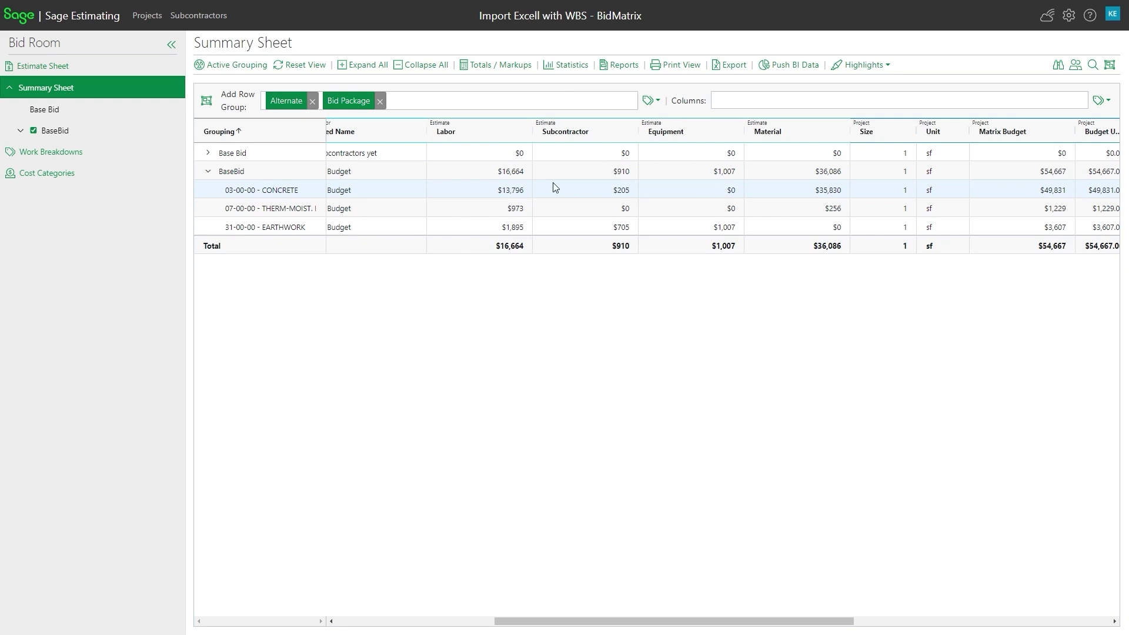
double_click(286, 189)
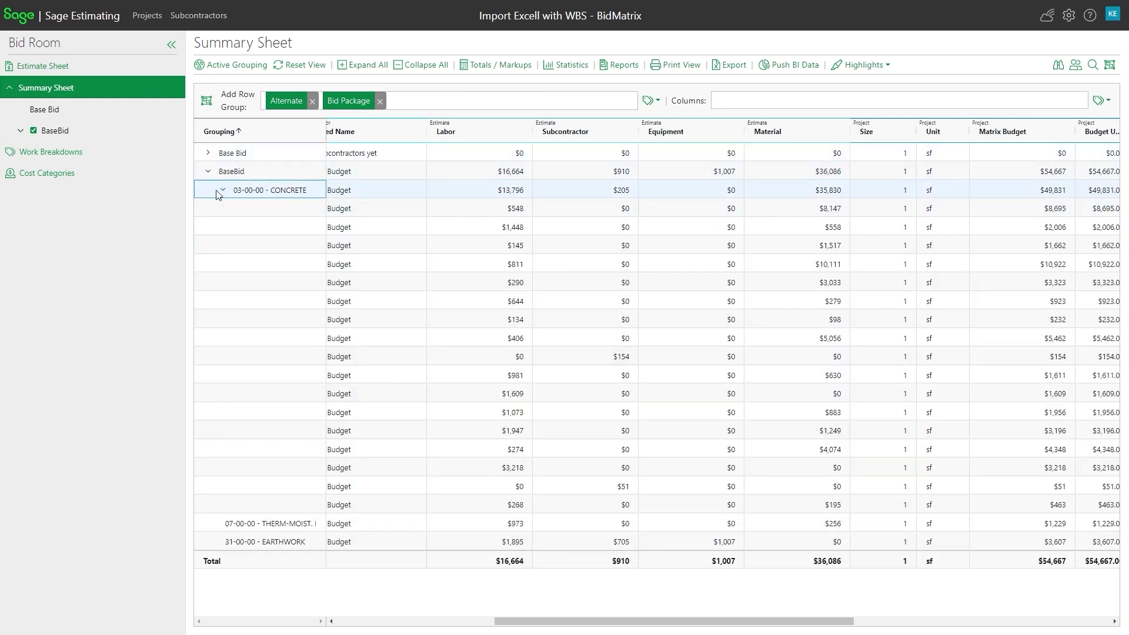
left_click(650, 101)
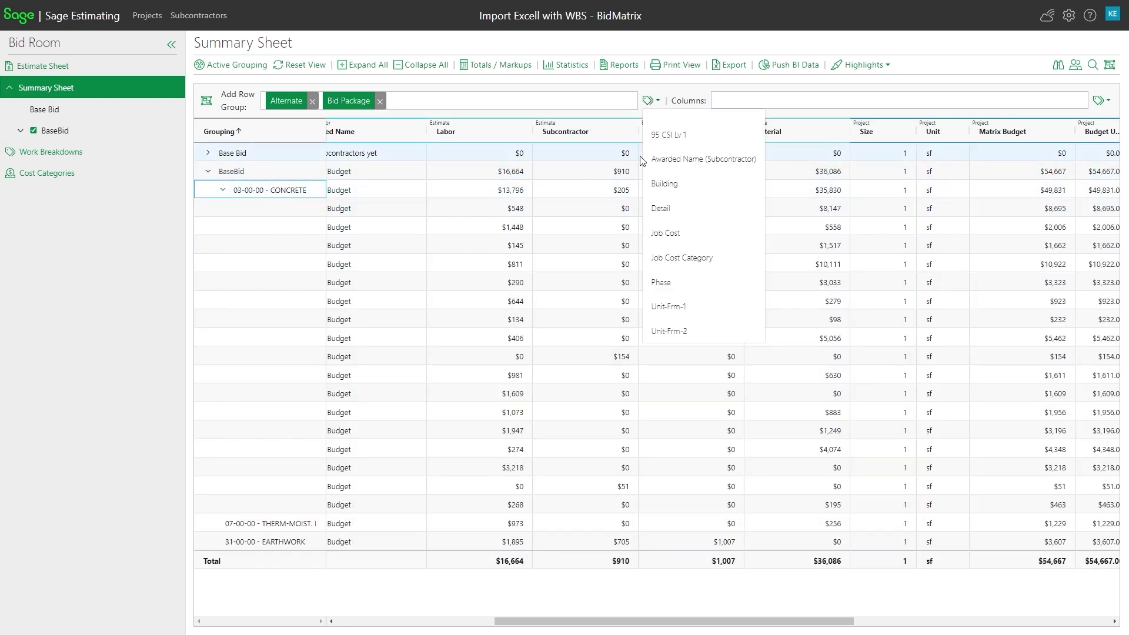
left_click(683, 283)
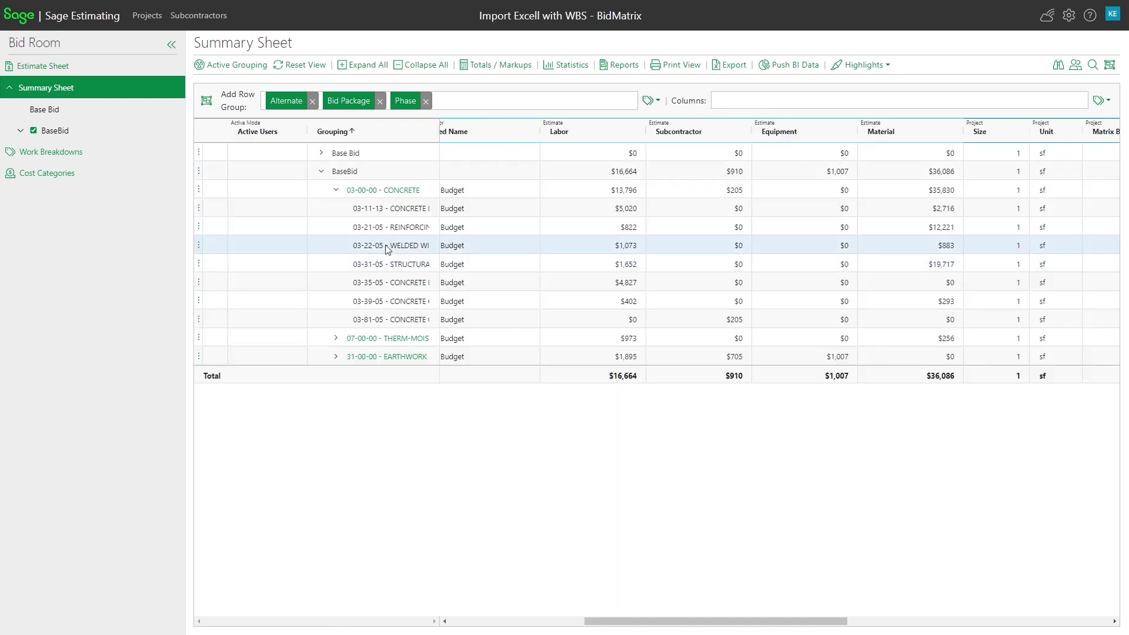
- Open the 03-00-00 - CONCRETE bid matrix and add the subcontractors ABC Co (Olathe) and ABC Mechanical
left_click(385, 193)
left_click(254, 67)
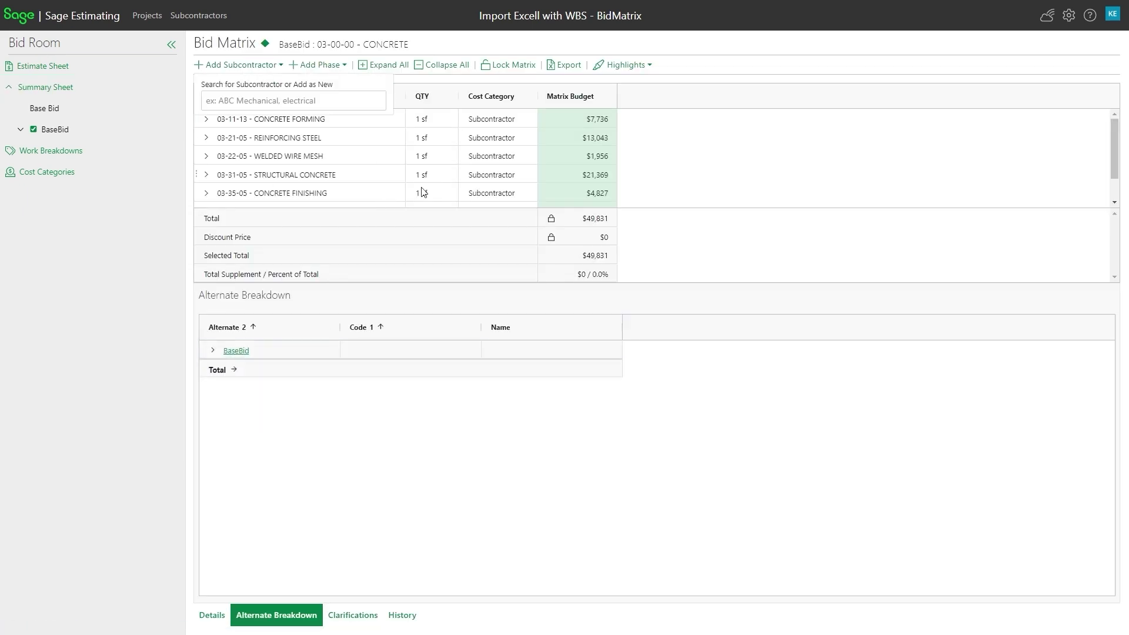
type("ab")
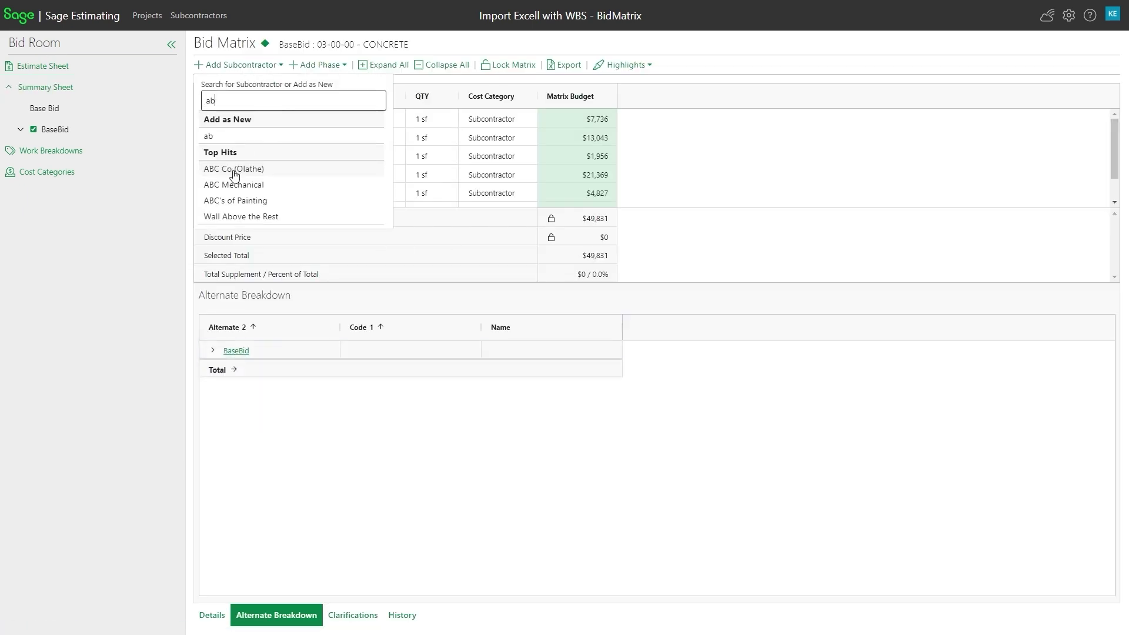
left_click(230, 169)
left_click(234, 185)
left_click(722, 138)
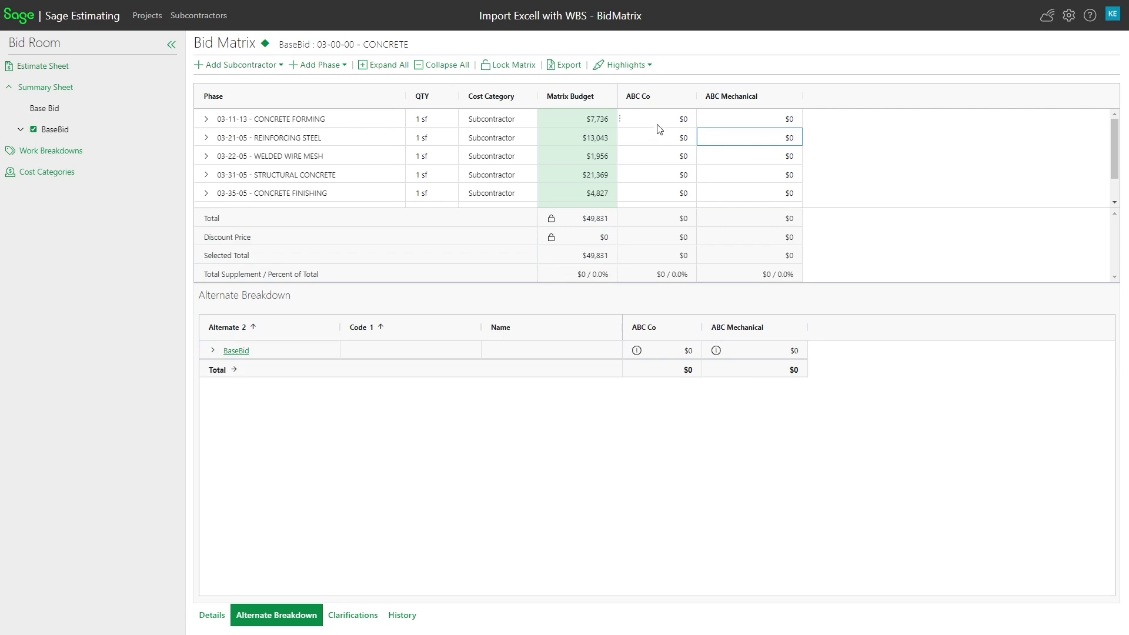
left_click(621, 121)
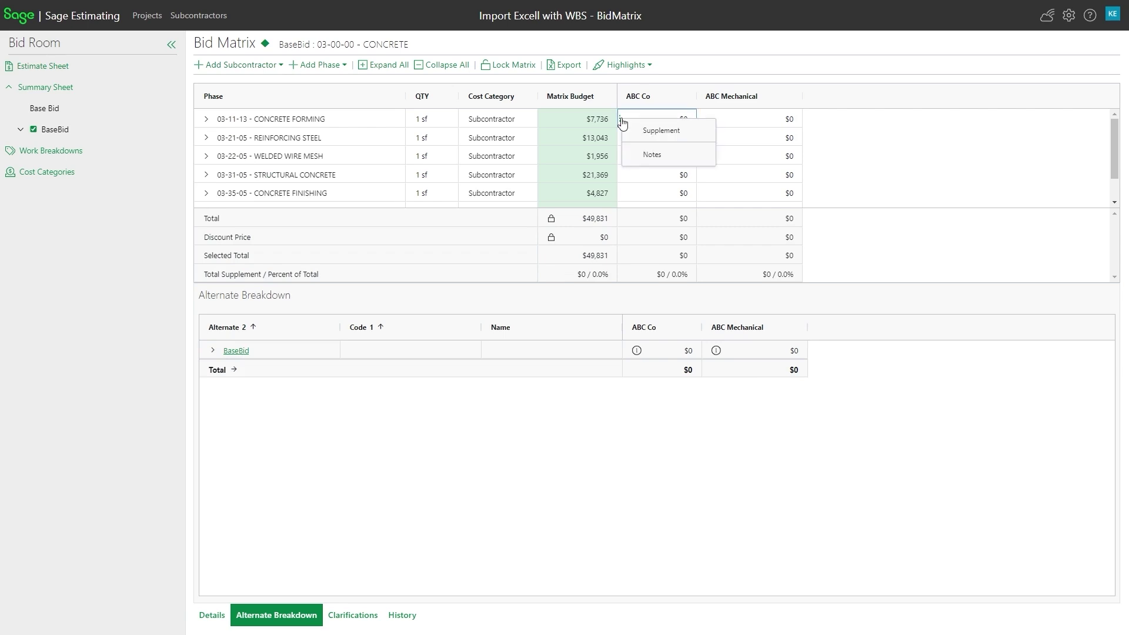
left_click(563, 122)
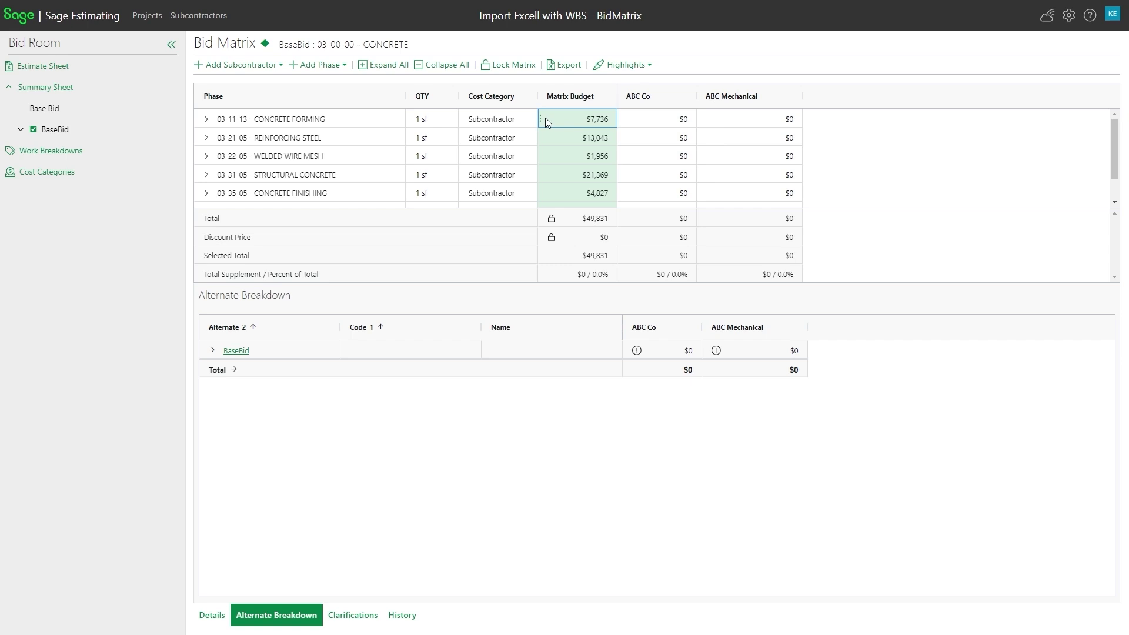
left_click(541, 121)
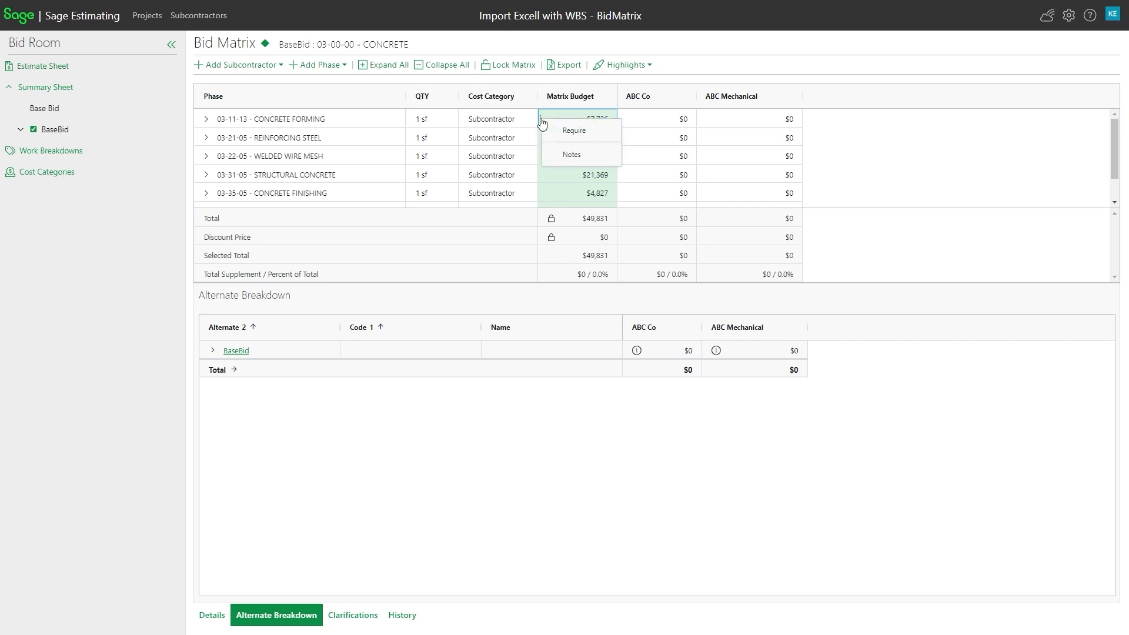
left_click(463, 121)
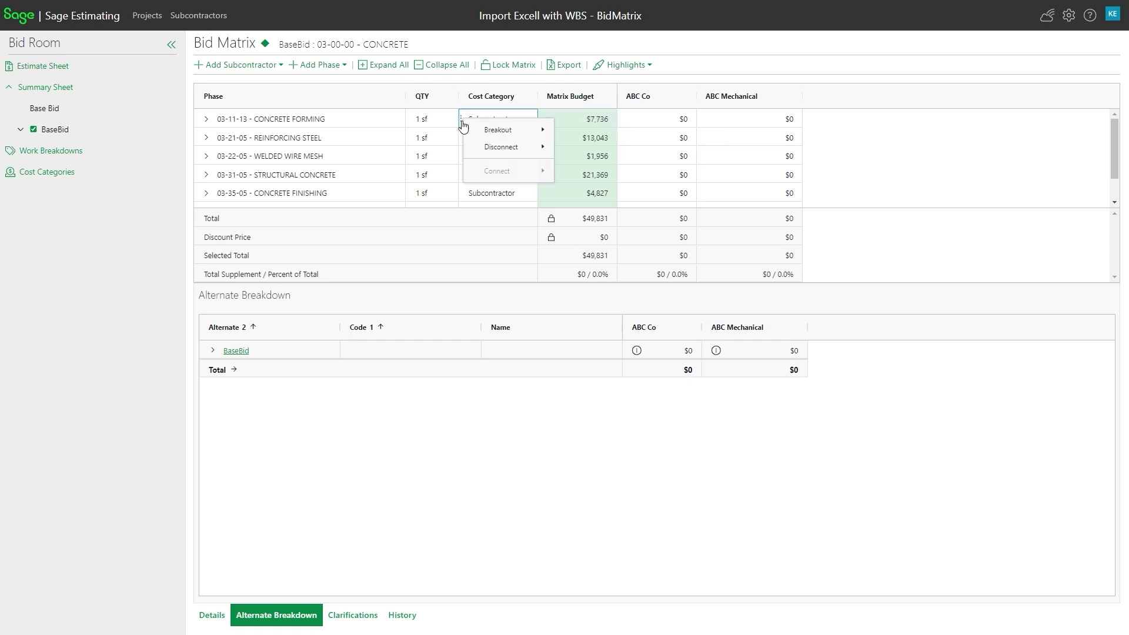
left_click(515, 118)
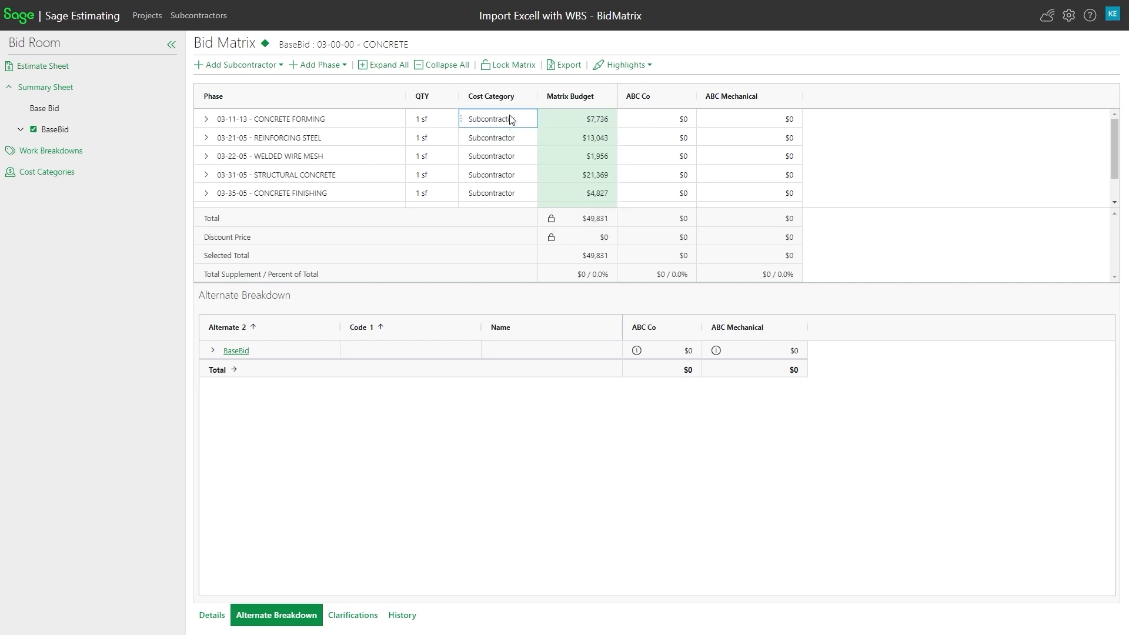
left_click(580, 122)
- Expand the 03-11-13 - CONCRETE FORMING phase and its Item Supplements to view the underlying estimate items
left_click(206, 119)
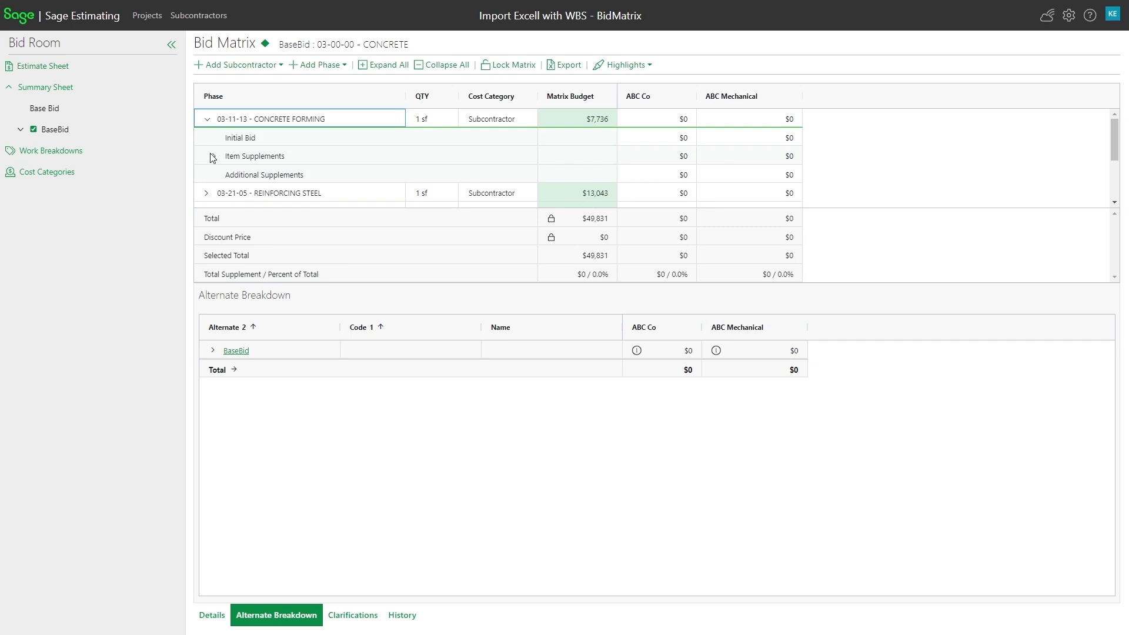
left_click(214, 156)
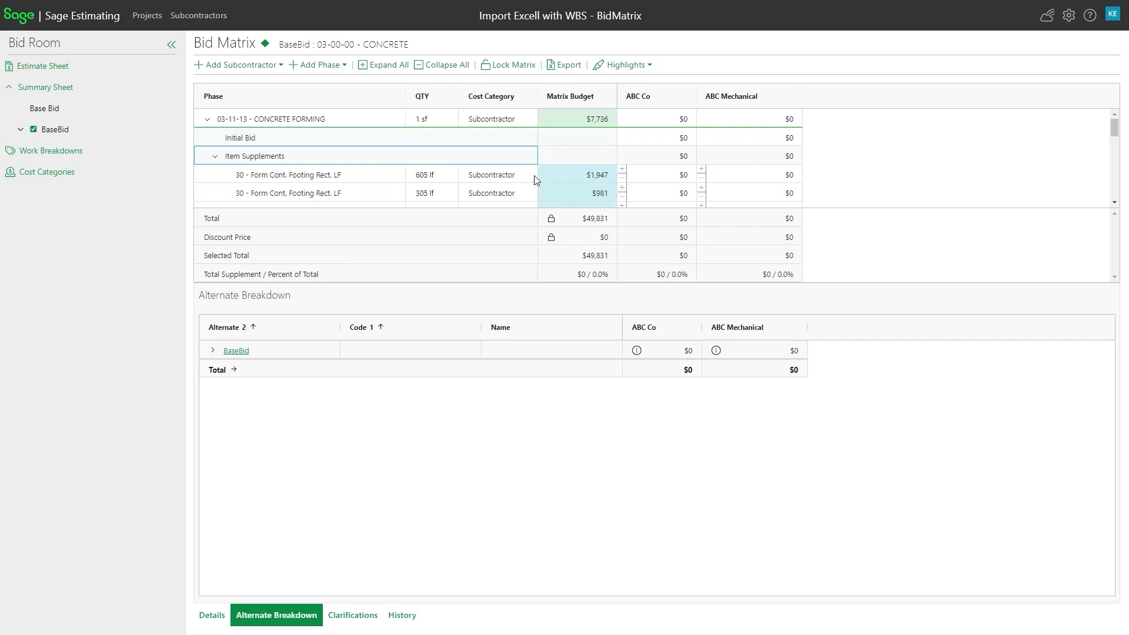
left_click(541, 120)
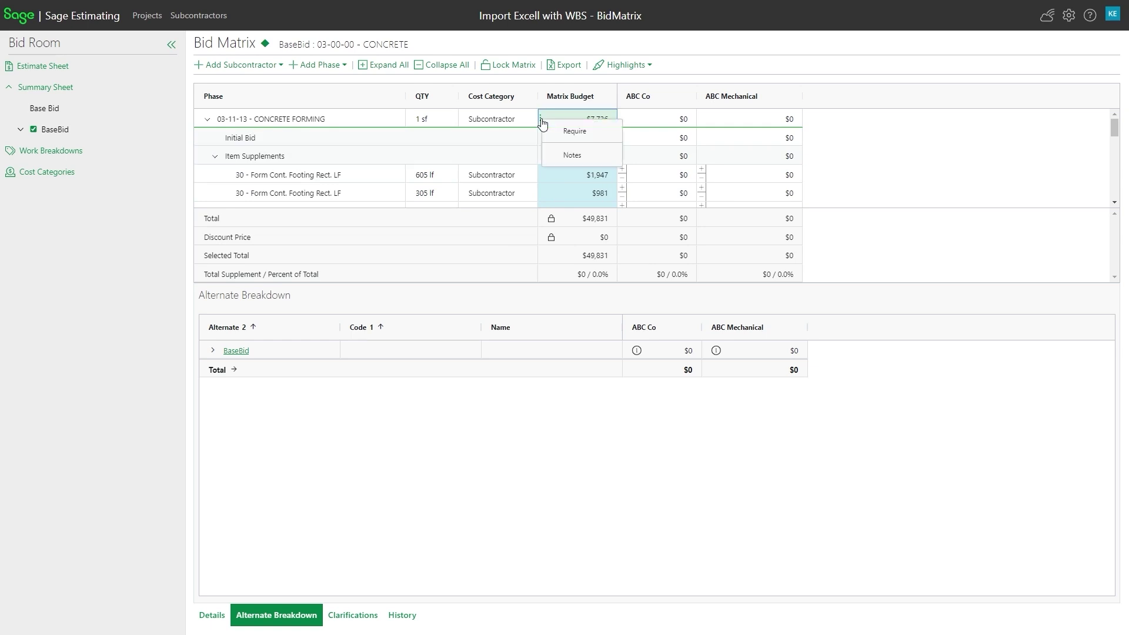
- Break out the Labor and Material cost categories from the 03-11-13 - CONCRETE FORMING subcontractor row and collapse the phase
left_click(462, 119)
mouse_move(531, 132)
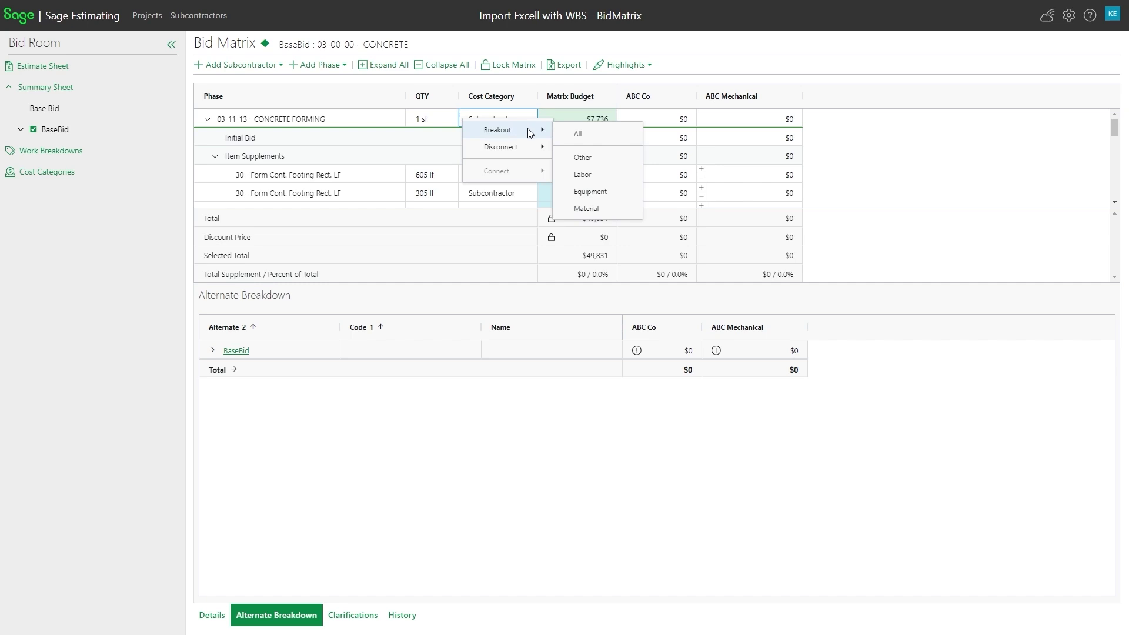
left_click(582, 174)
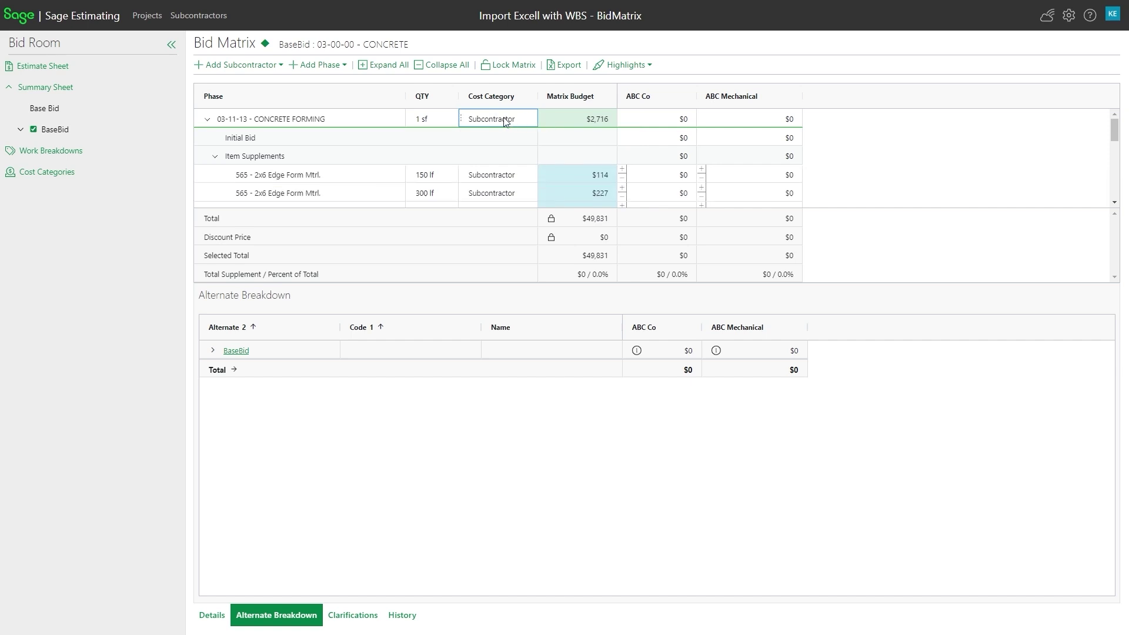
left_click(461, 119)
mouse_move(509, 133)
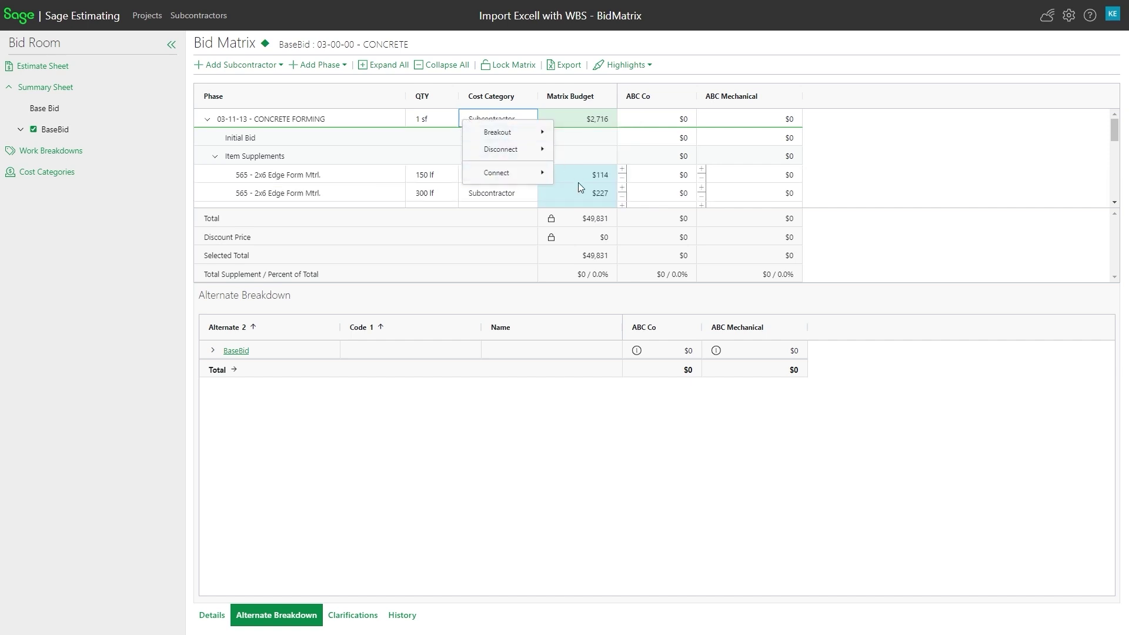
left_click(585, 194)
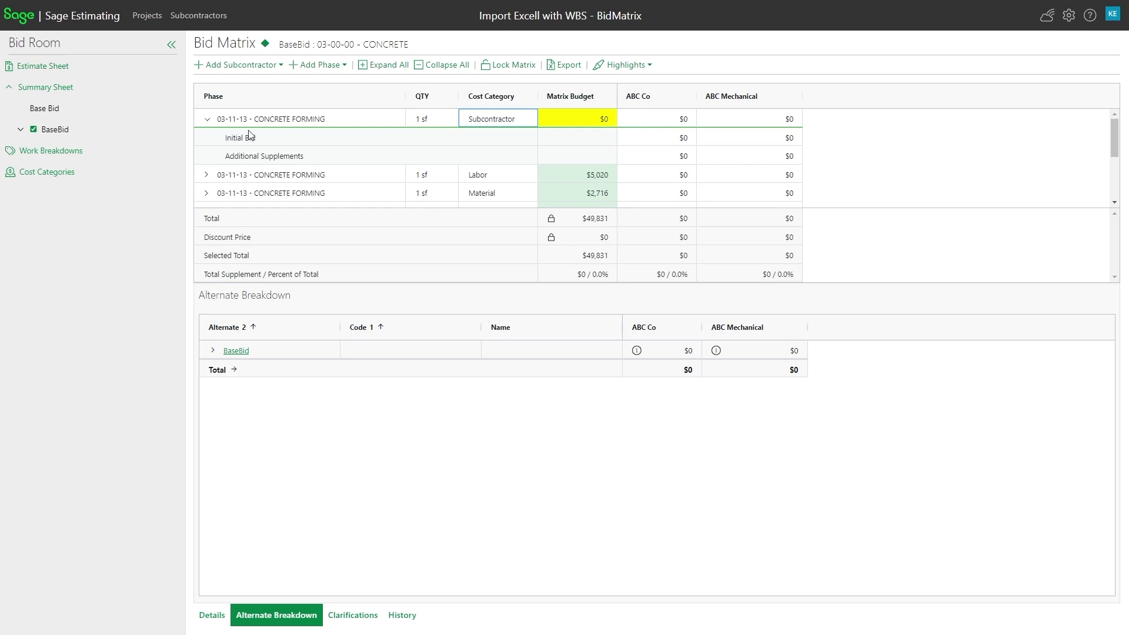
left_click(207, 121)
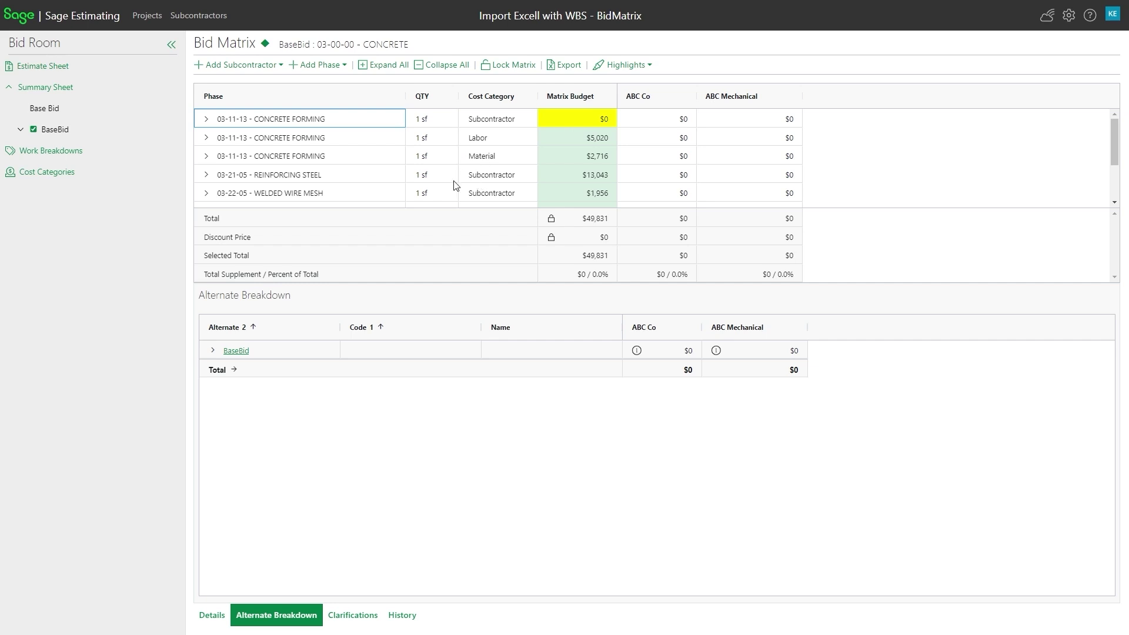
- Connect all broken-out cost categories back into the 03-11-13 - CONCRETE FORMING subcontractor row
scroll(490, 179, "down", 3)
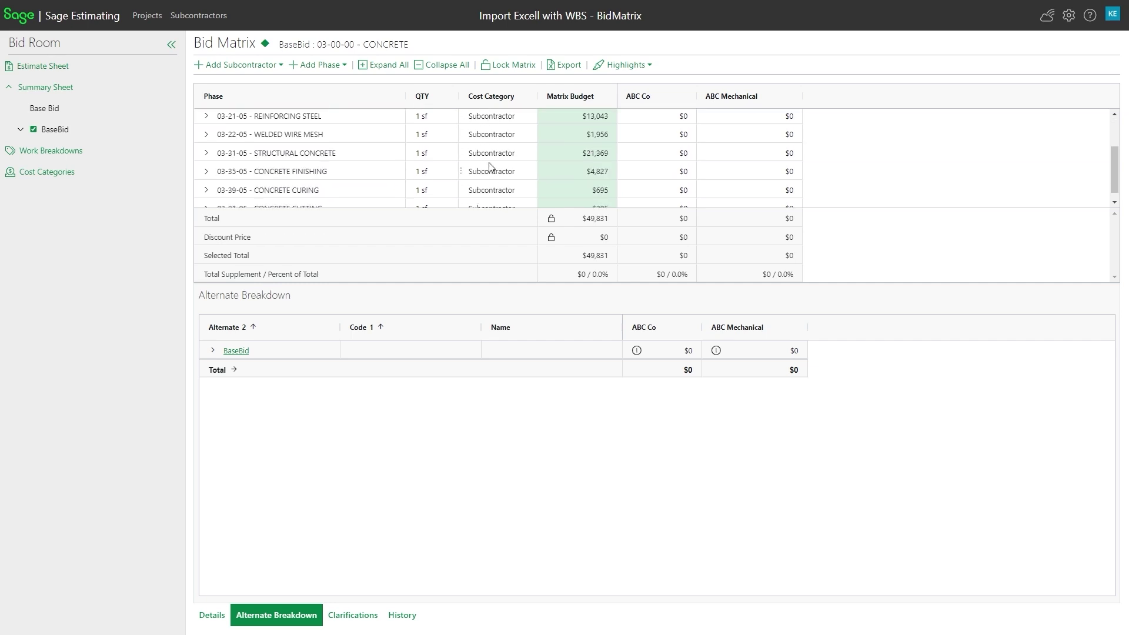
scroll(509, 124, "up", 3)
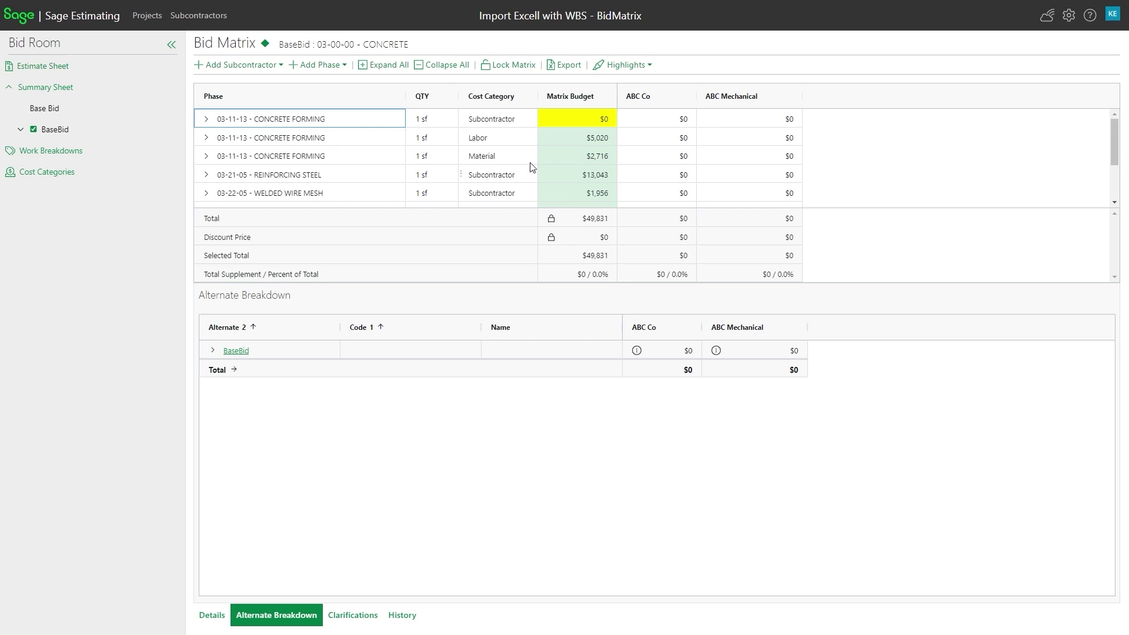
left_click(463, 123)
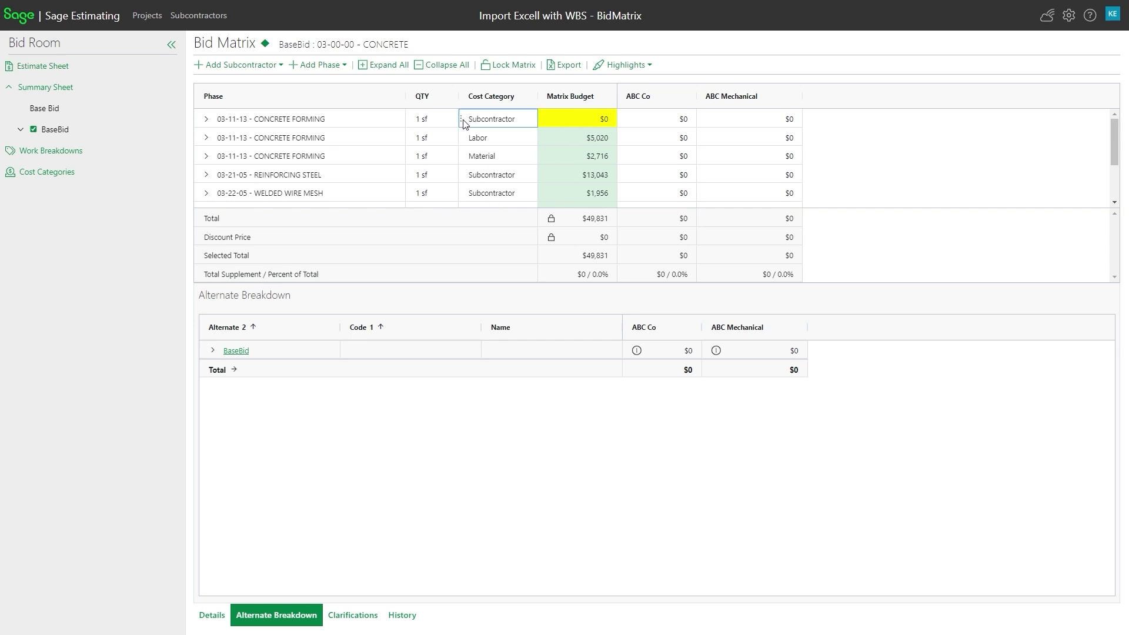
left_click(463, 122)
mouse_move(491, 154)
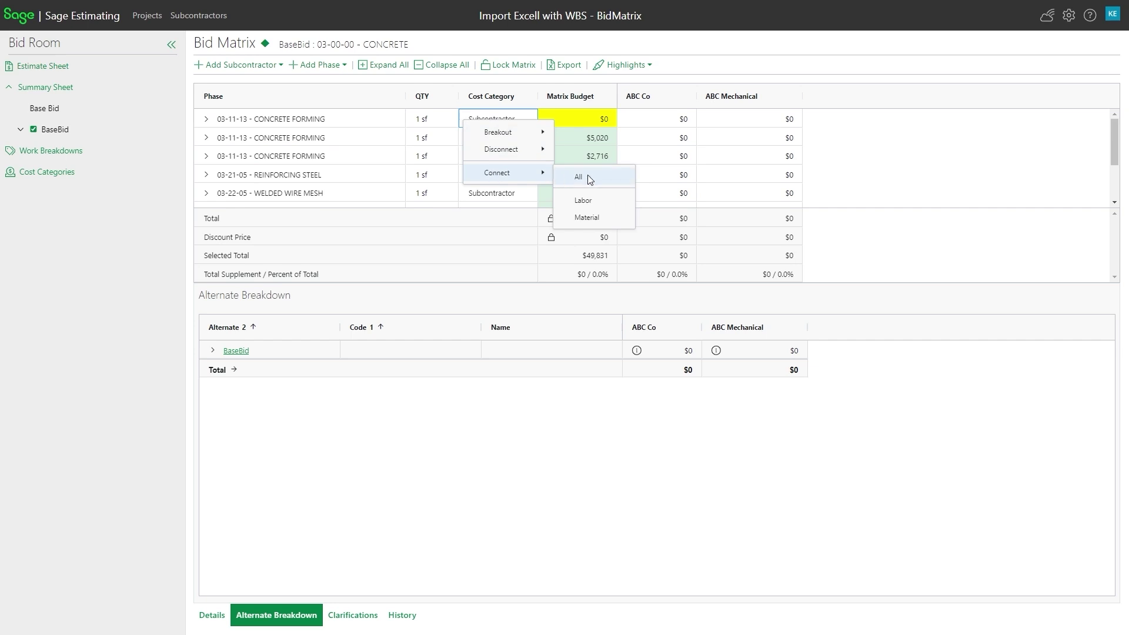
left_click(589, 178)
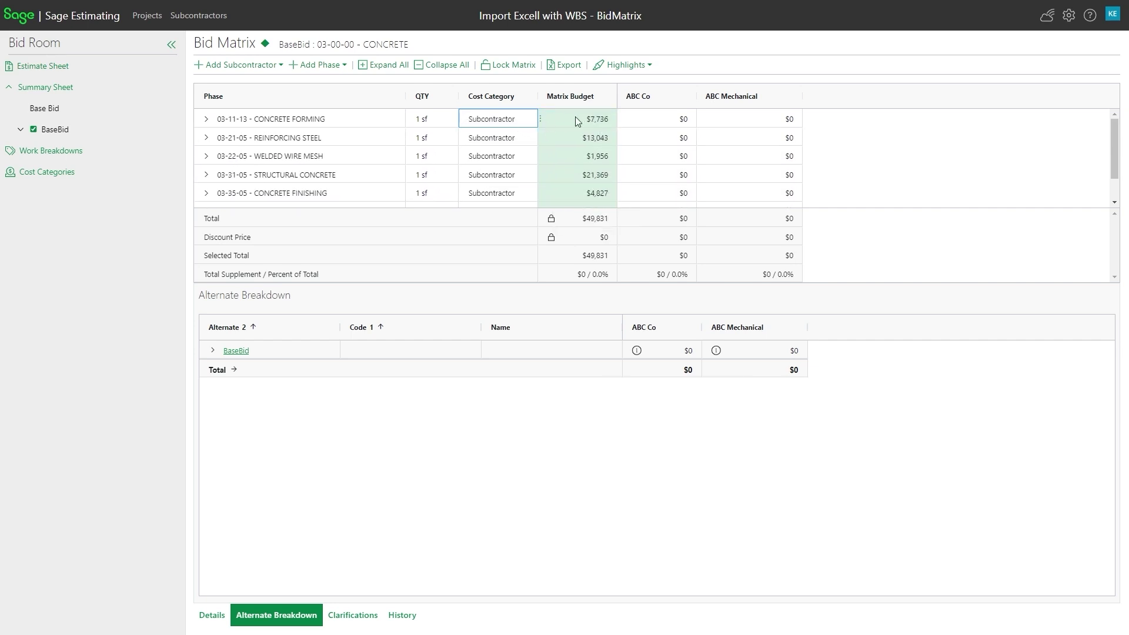
- Break out Labor and Material again as separate cost category rows for the 03-11-13 - CONCRETE FORMING phase
left_click(462, 121)
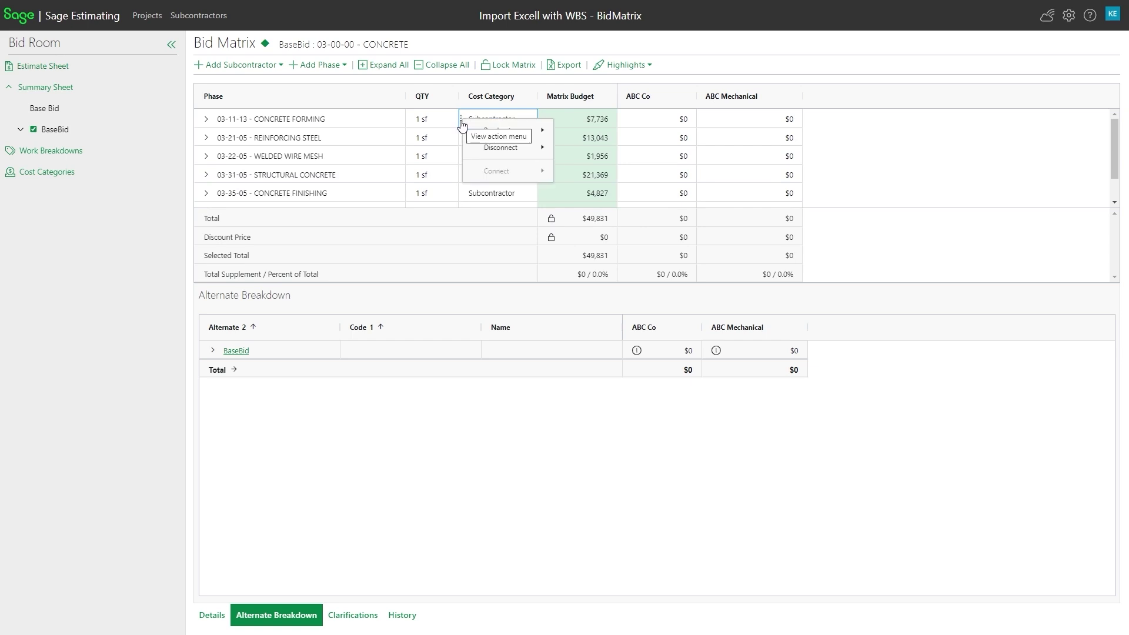
mouse_move(489, 131)
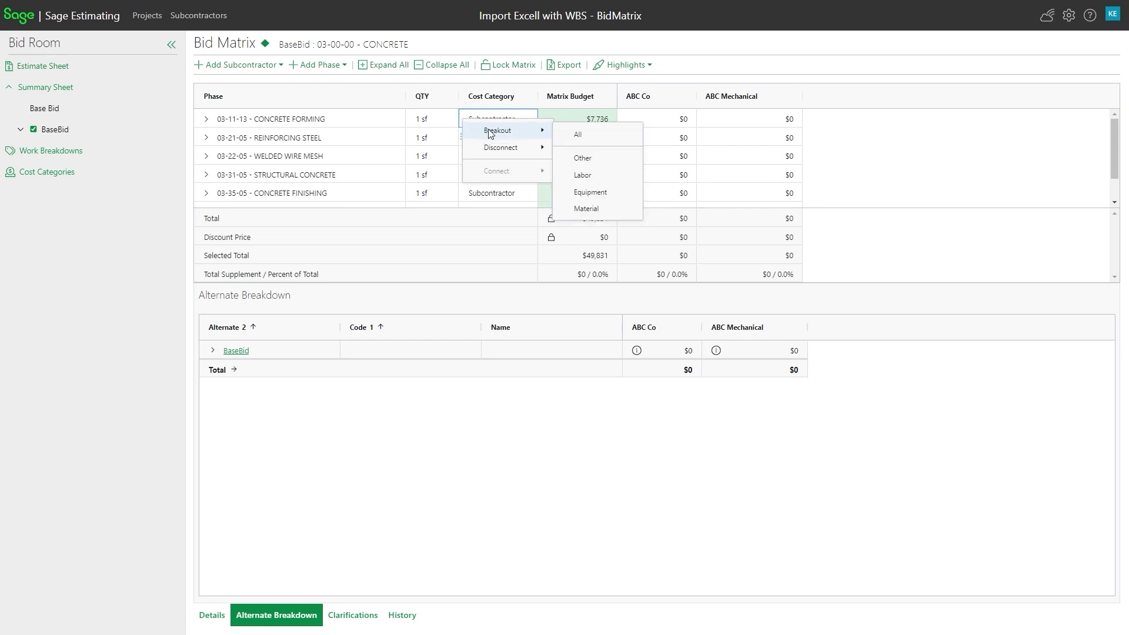
left_click(588, 177)
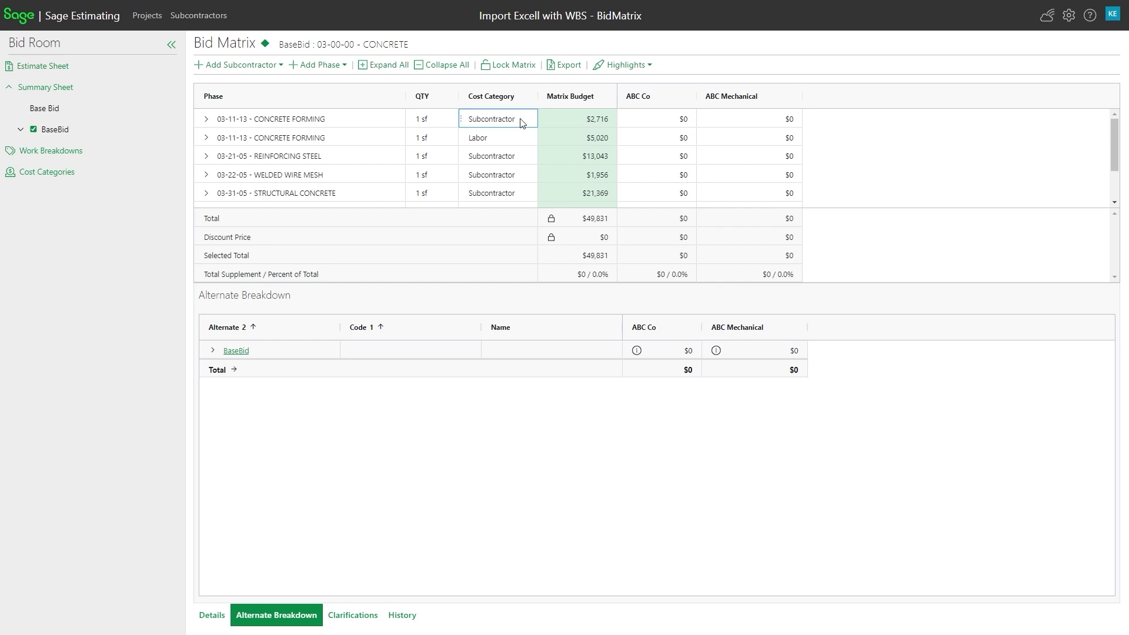
right_click(466, 123)
mouse_move(506, 132)
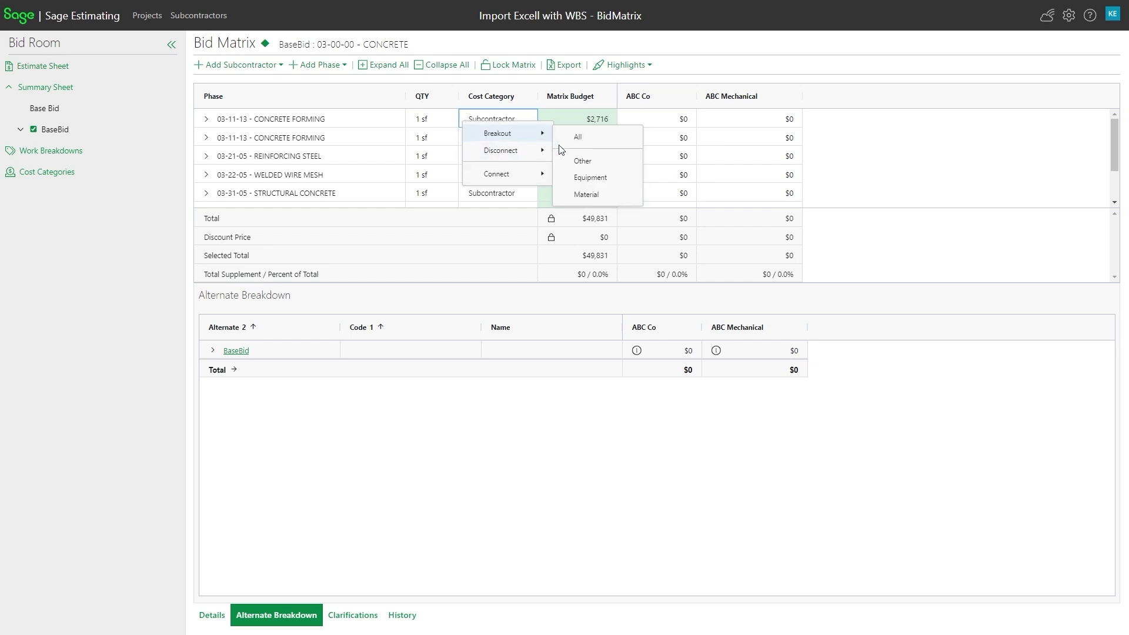
left_click(570, 190)
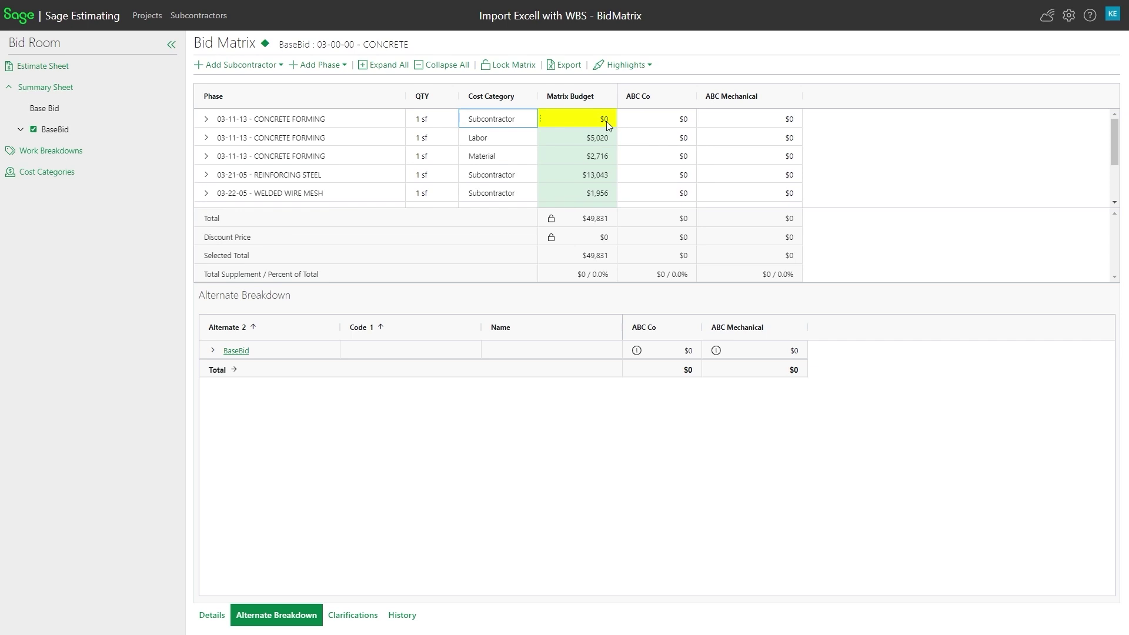
left_click(581, 139)
left_click(588, 161)
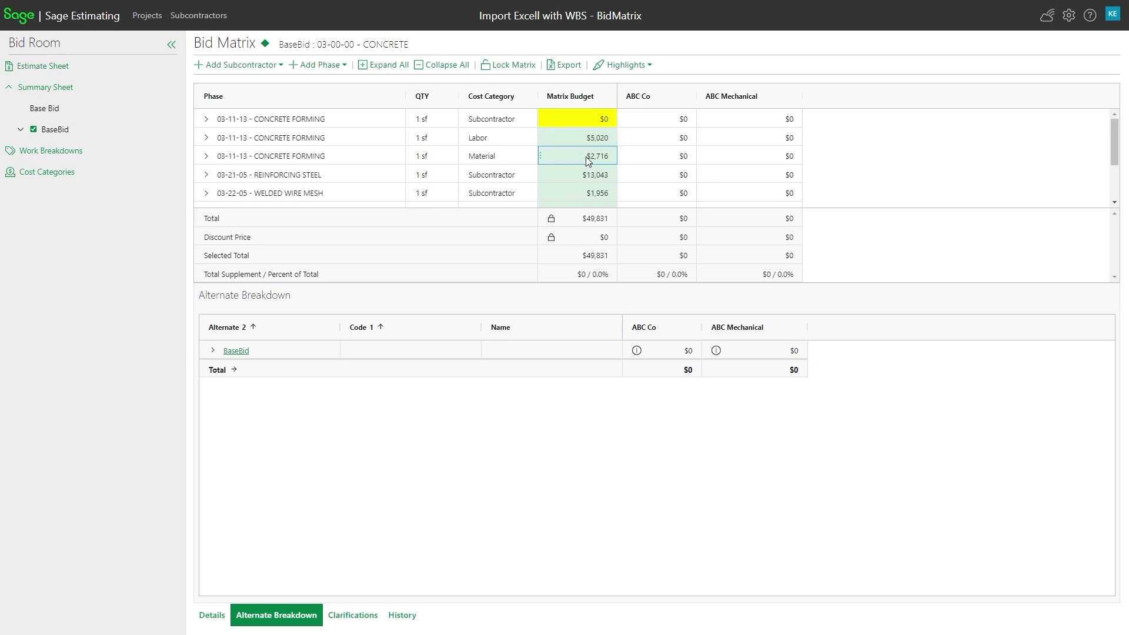